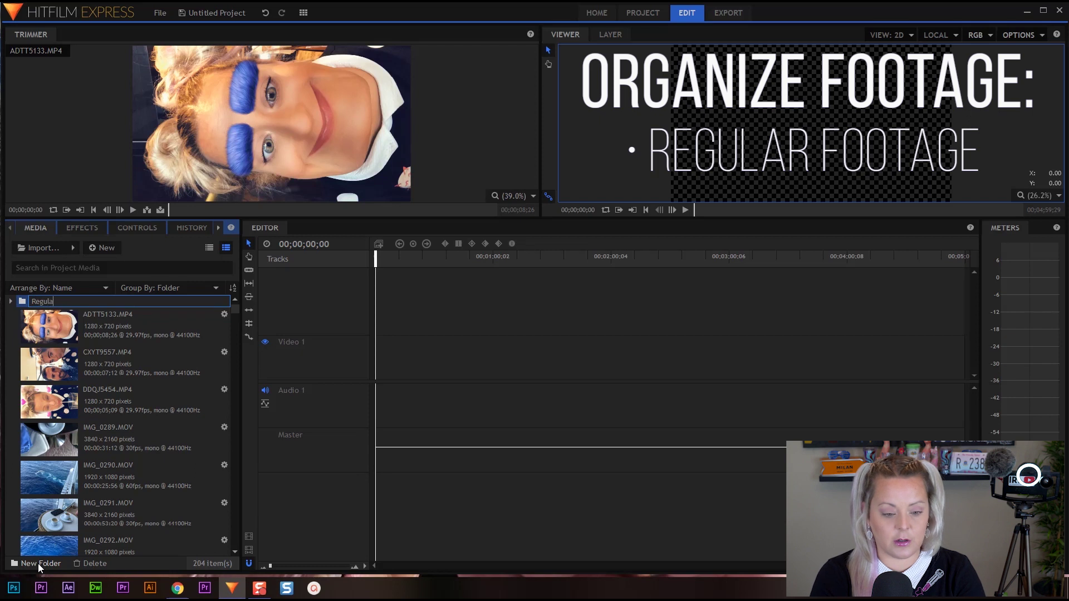
- Name the first folder 'Regular Footage' and delete the accidental nested folder
text(r Footage)
key(Return)
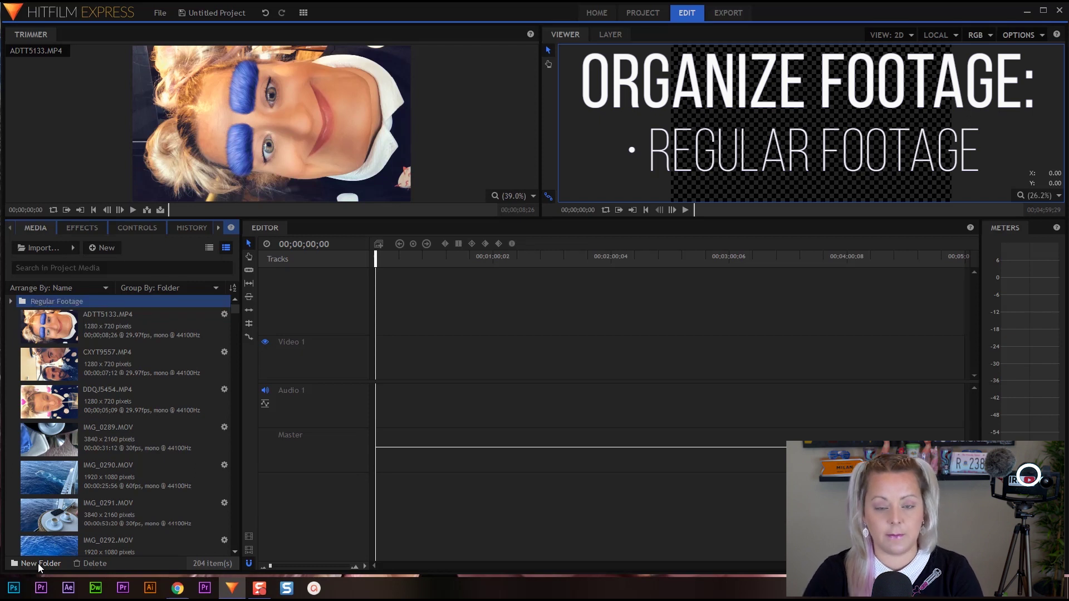
click(39, 563)
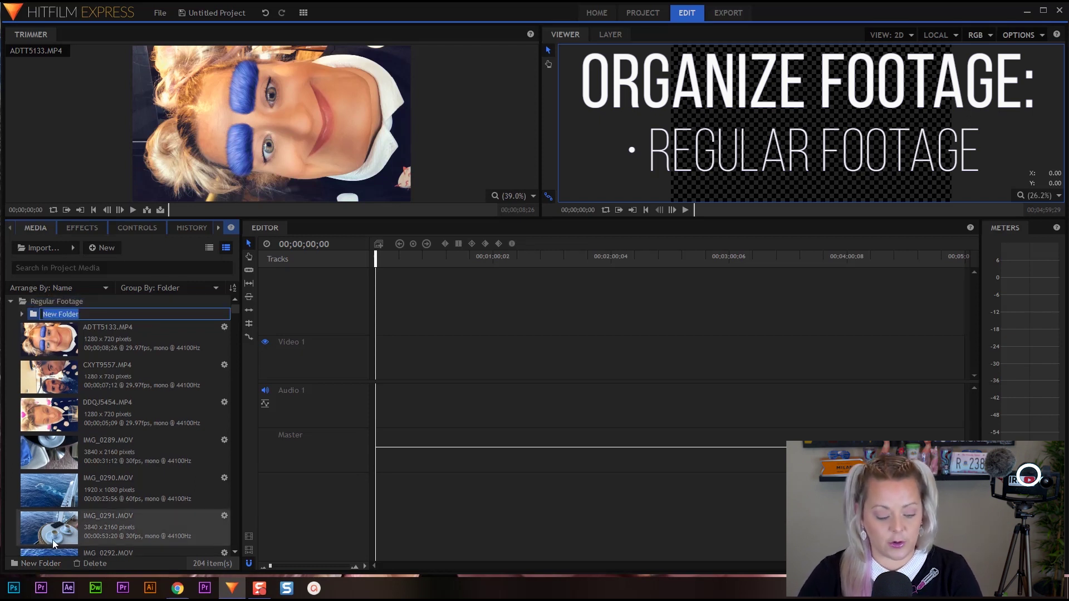
key(Escape)
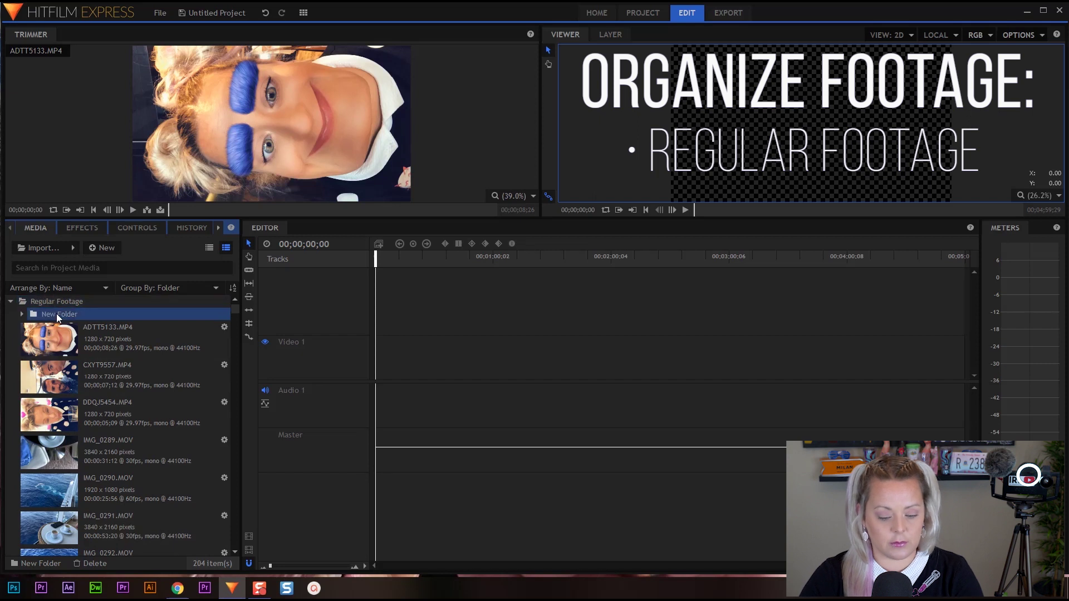
key(Delete)
- Create a second top-level folder named 'Slow Motion'
click(45, 557)
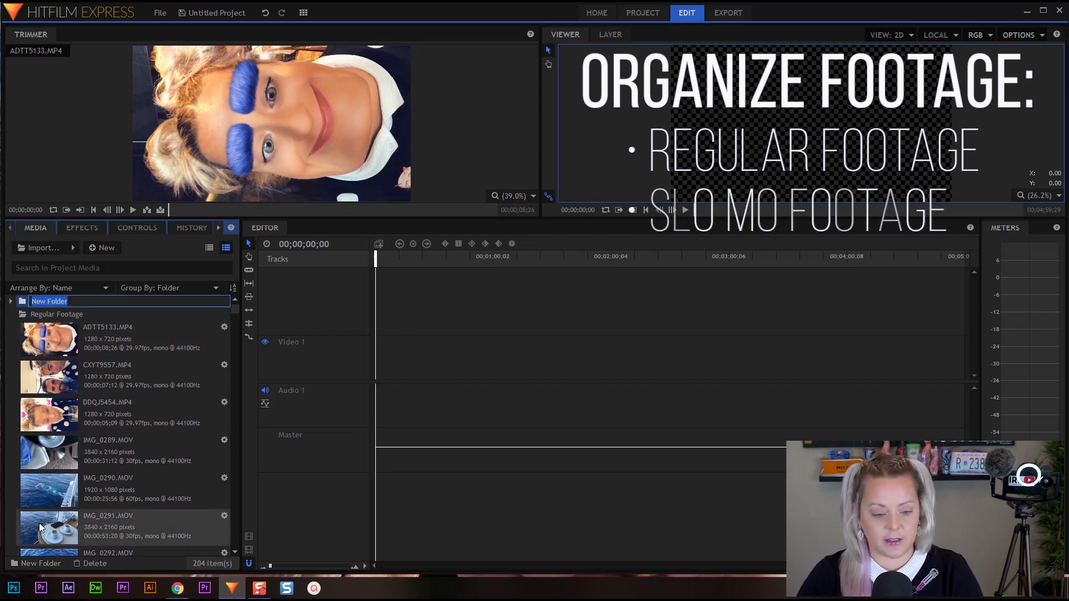
text(S)
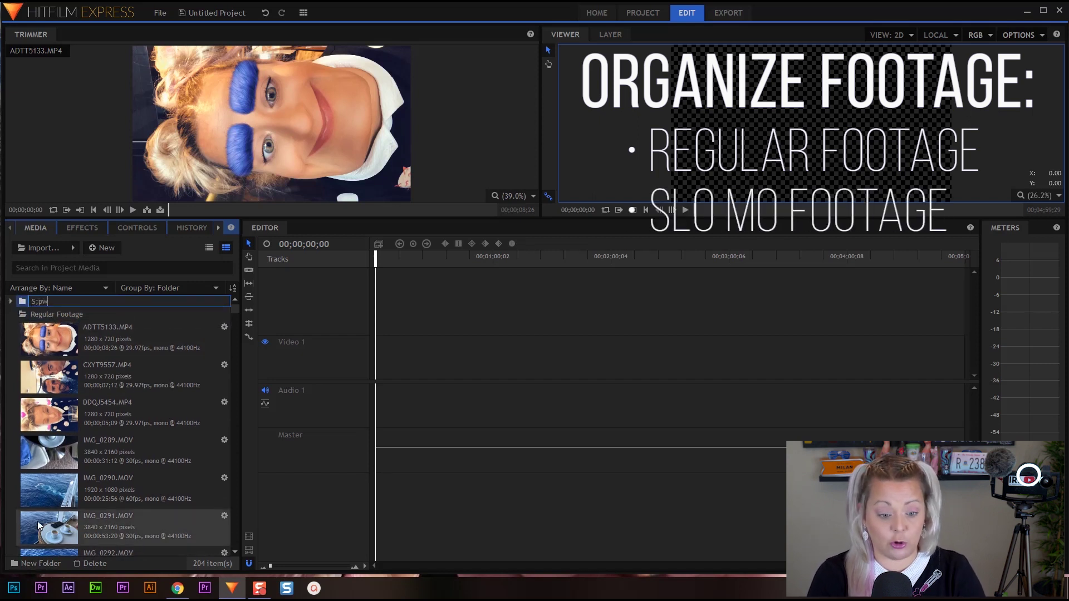
text(Low Mo)
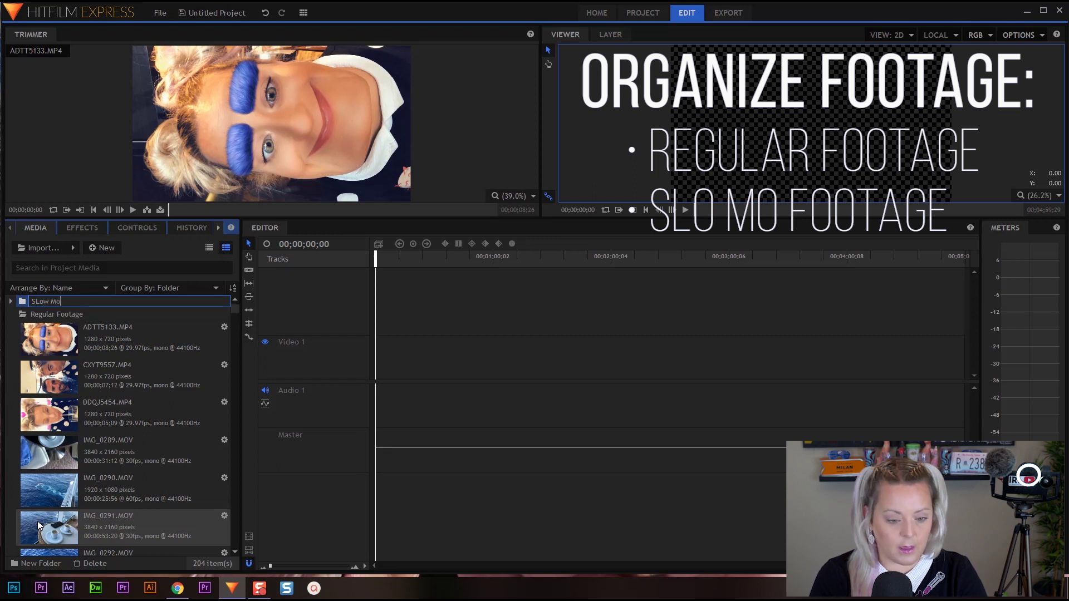
key(BackSpace)
key(BackSpace)
key(BackSpace)
key(BackSpace)
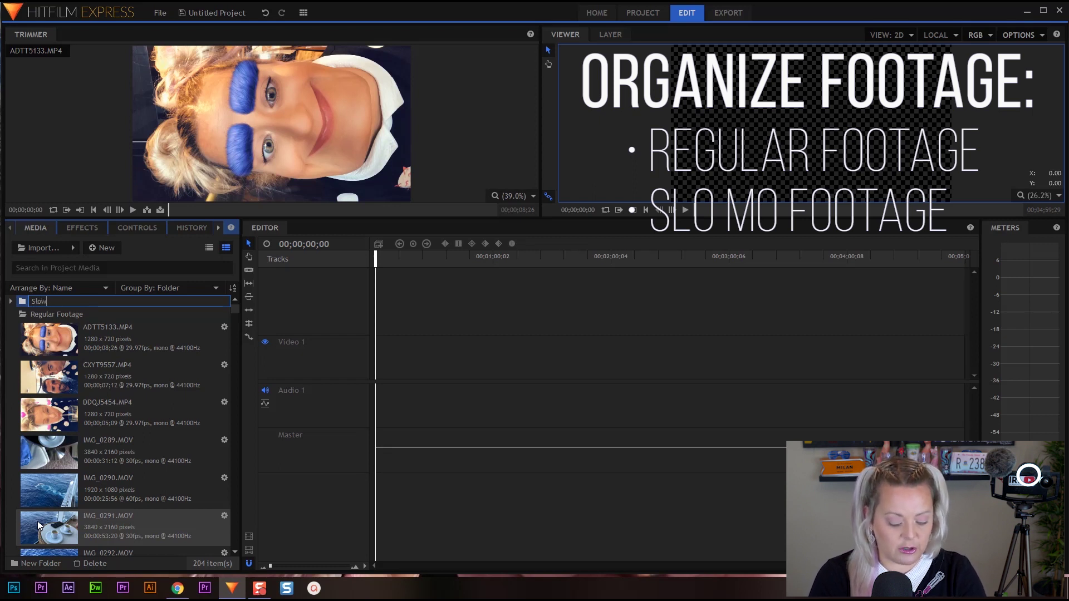
key(Return)
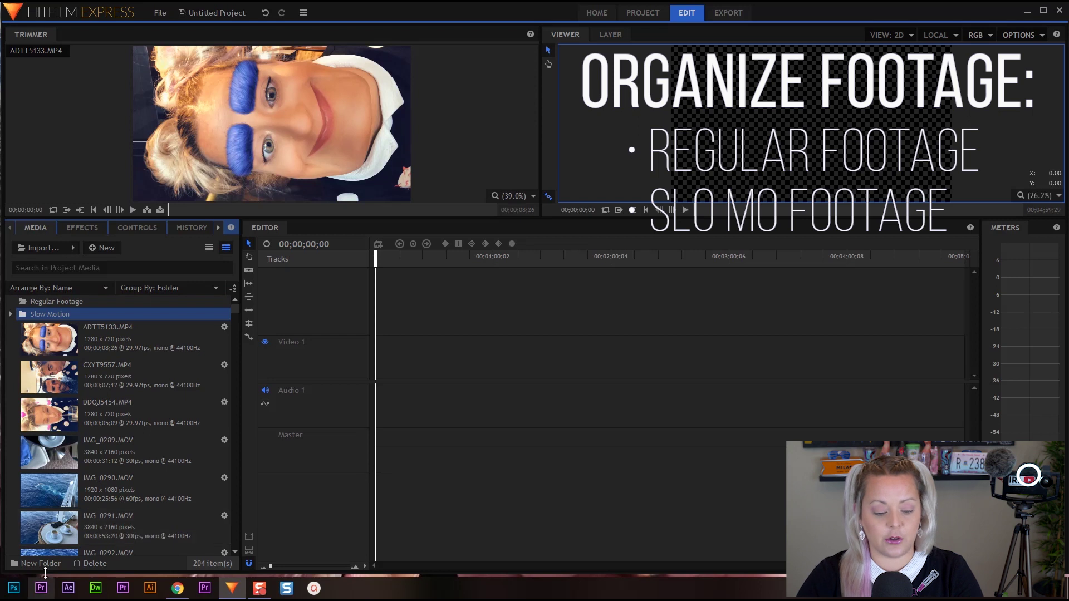
click(24, 387)
- Add a 'Snapchat or Vertical Video' folder, delete a stray nested folder, and start naming a '4K' folder
click(36, 563)
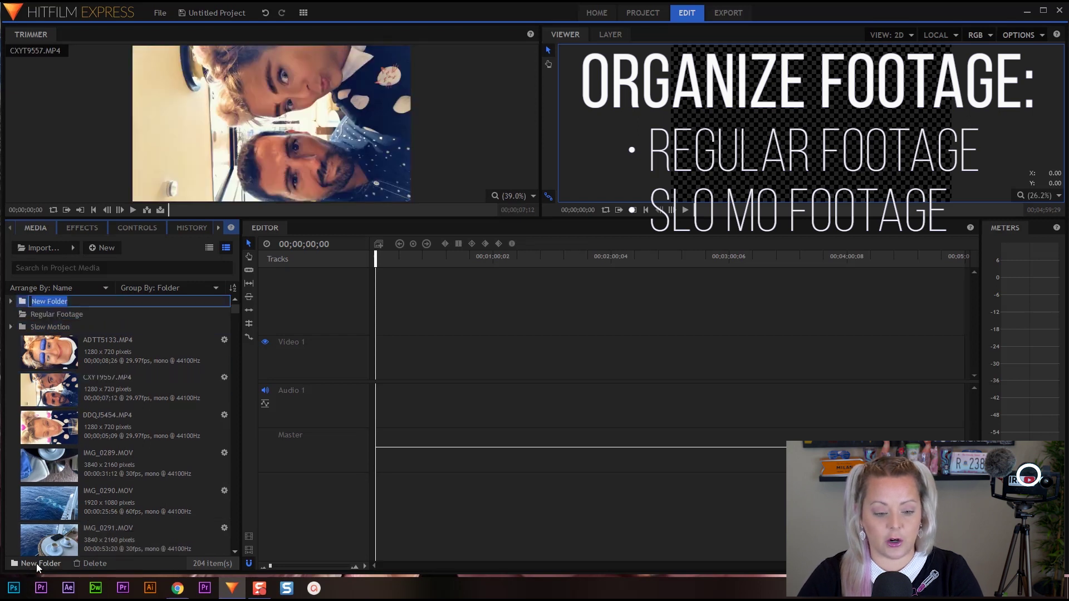
text(Snap)
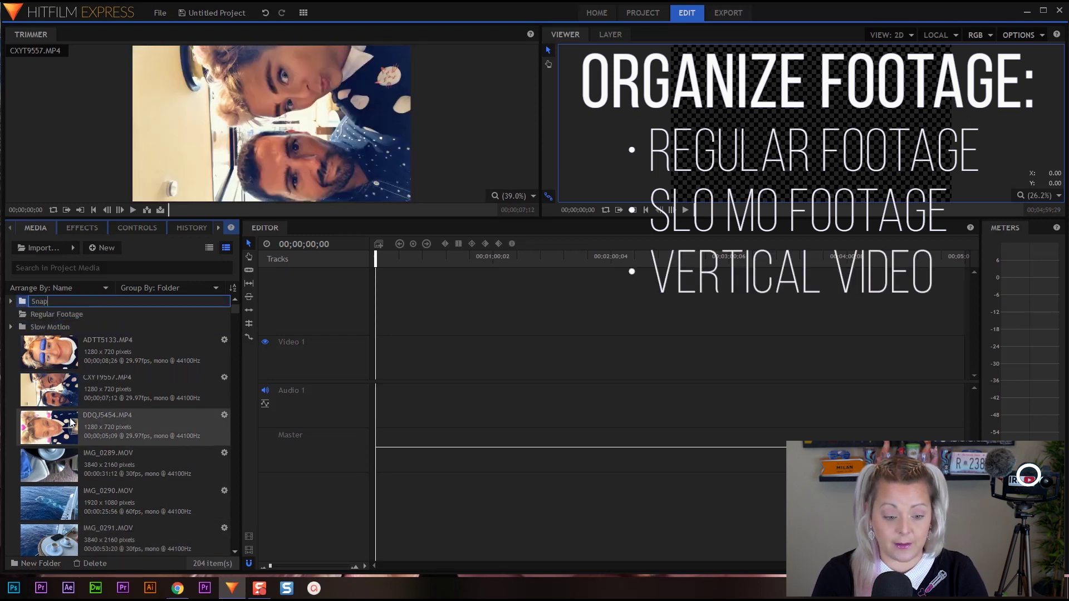
text(chat or Vertic)
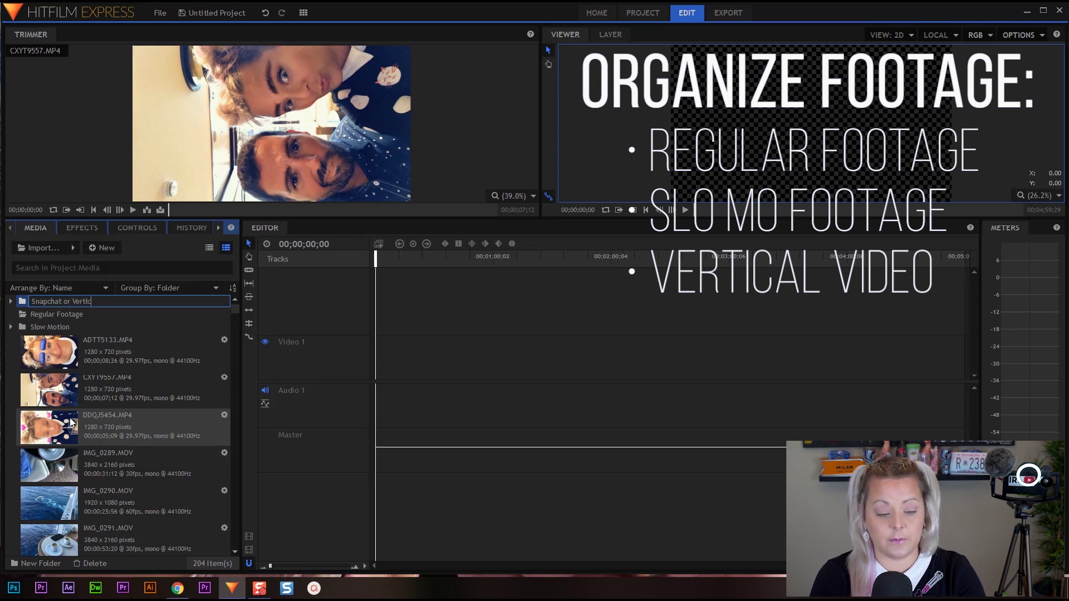
text(al Video)
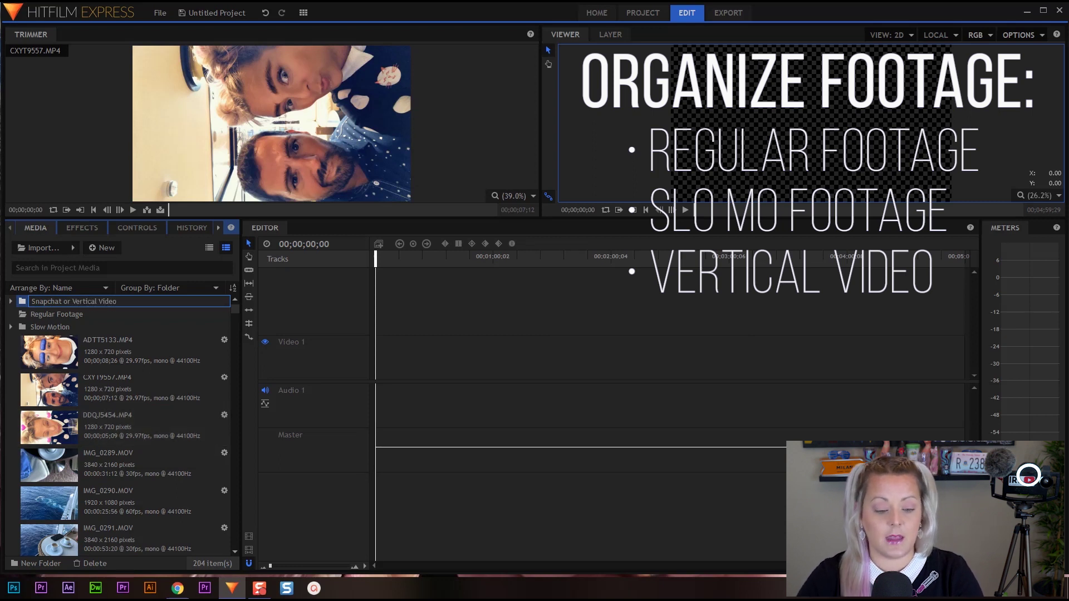
click(52, 563)
click(139, 446)
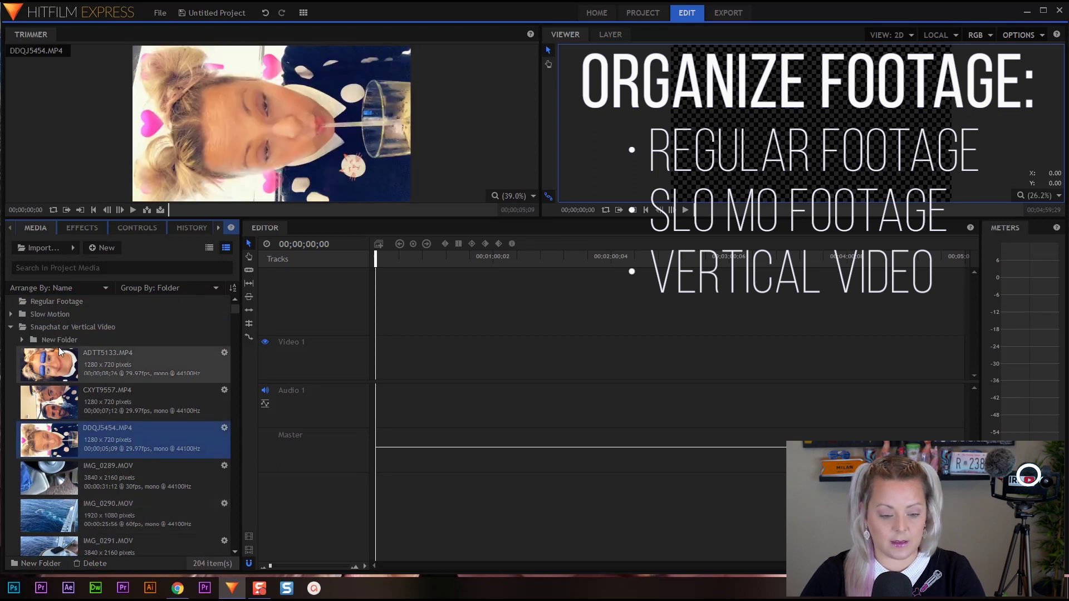
click(50, 339)
key(Delete)
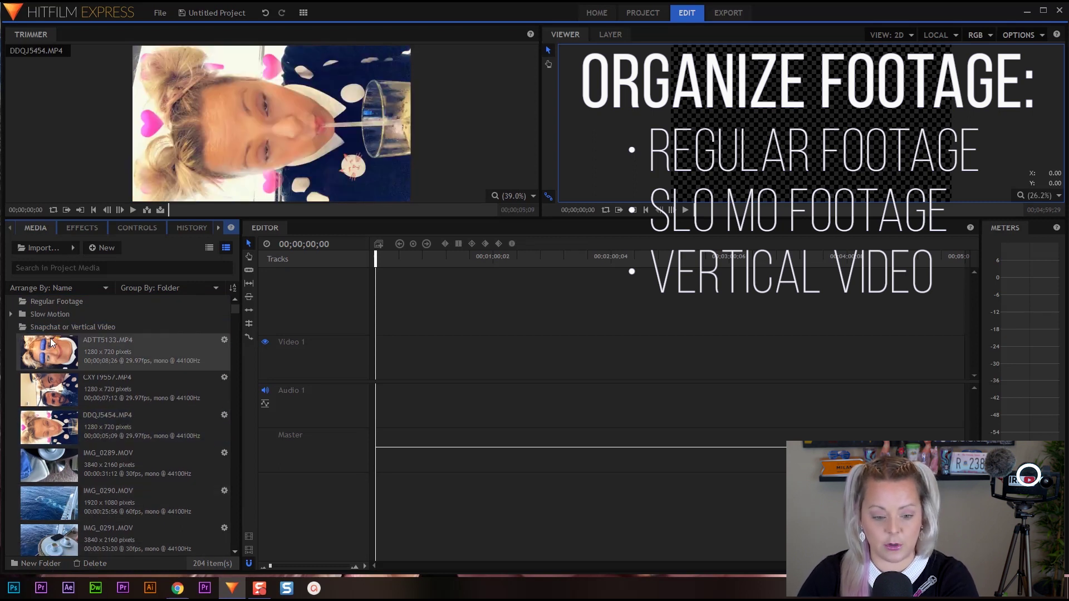
click(25, 564)
text(4K)
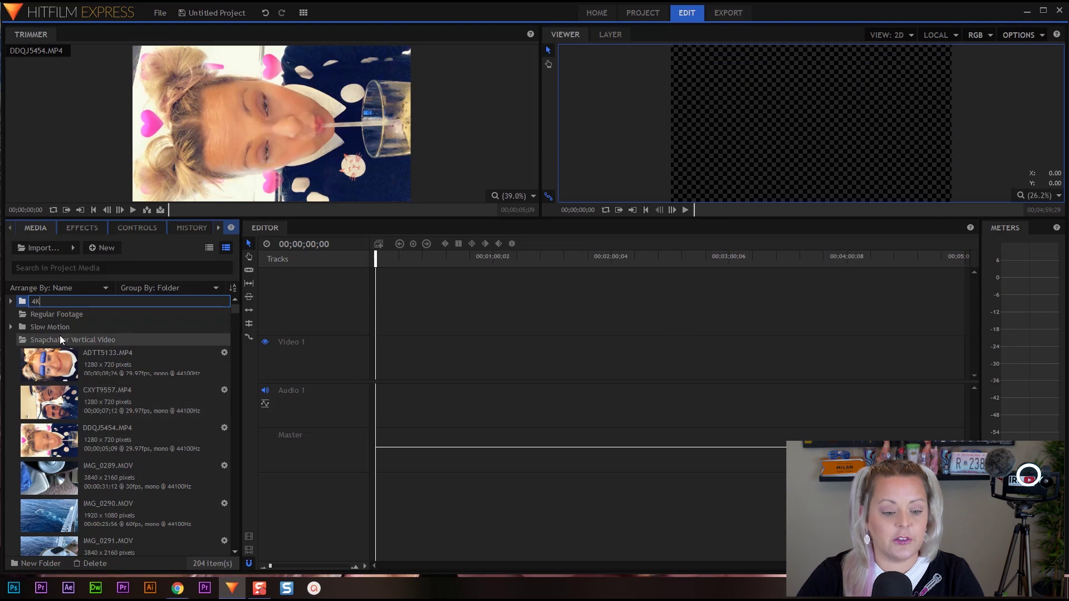
- Finish the 4K folder name, load IMG_0290.MOV for preview, and enlarge the media list area
click(30, 315)
click(66, 328)
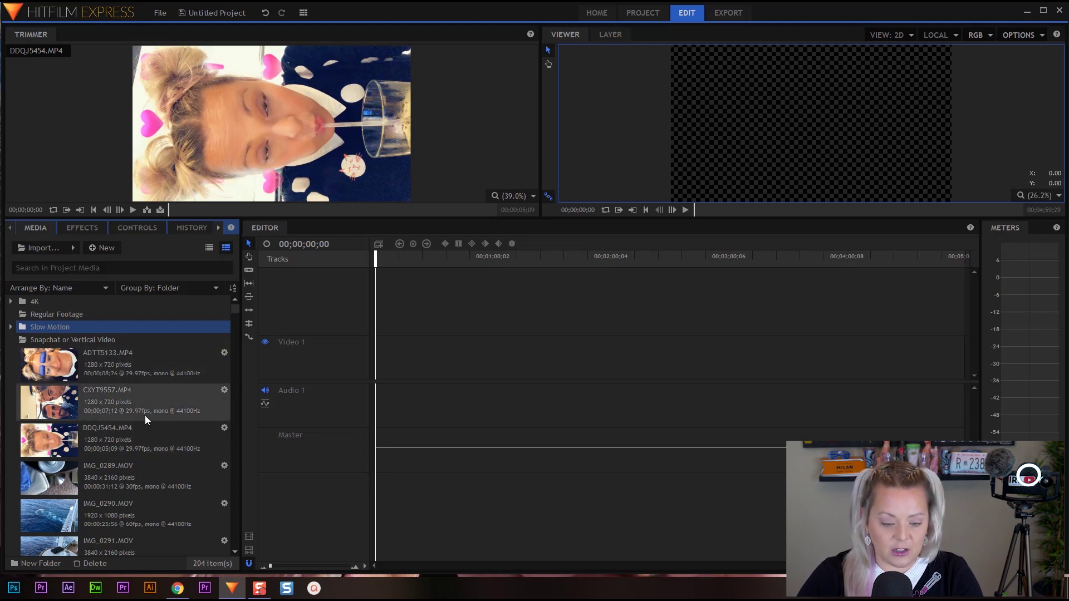
click(133, 517)
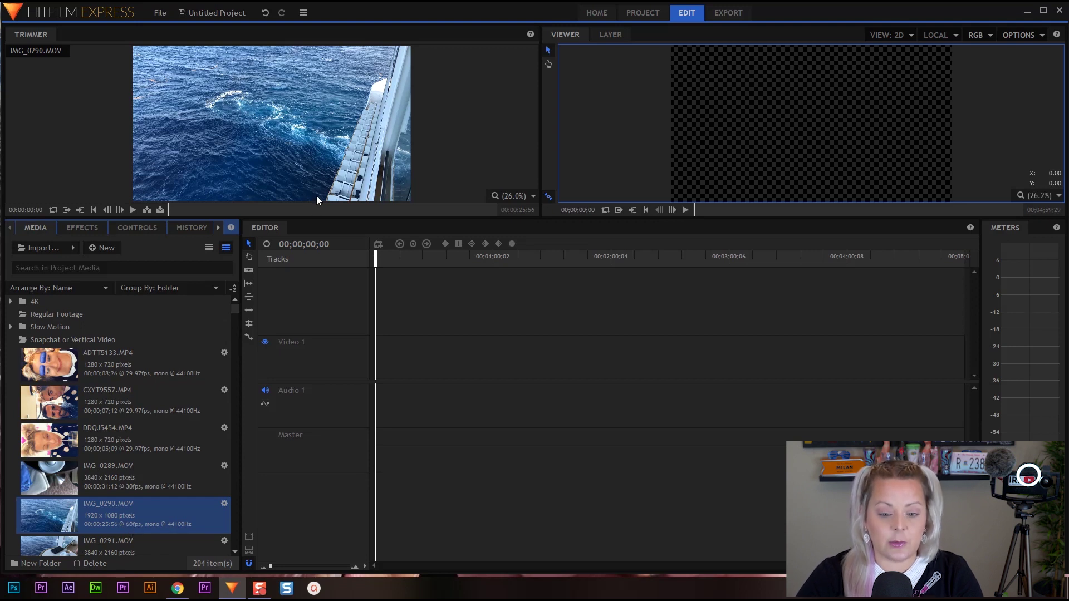
drag(309, 217, 284, 30)
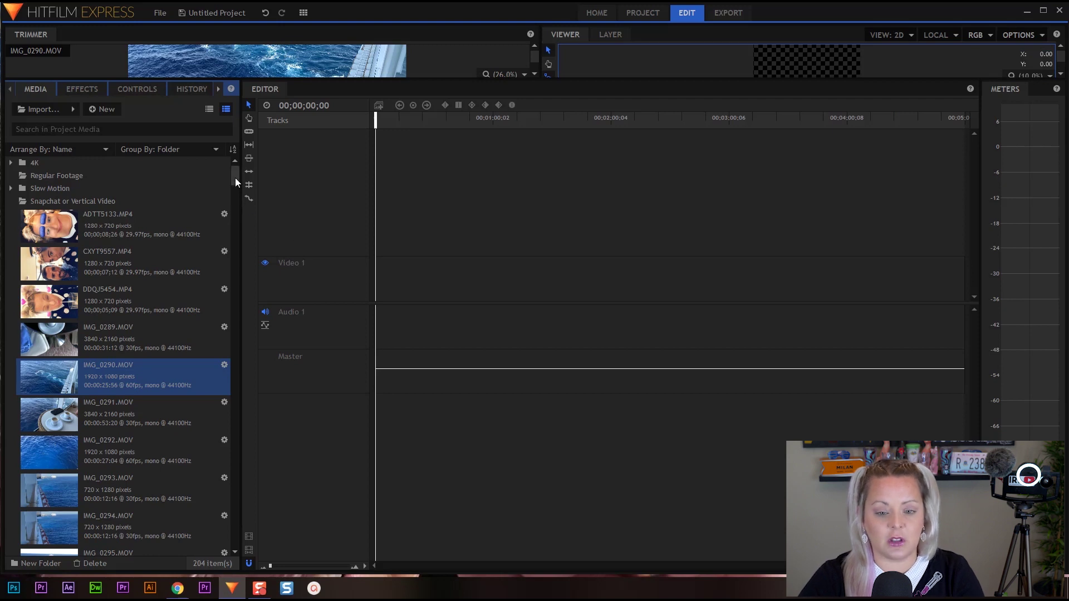
- Select the 60fps clips, including IMG_0334, IMG_0383 and IMG_0384, in the media list
scroll(236, 178, down, 3)
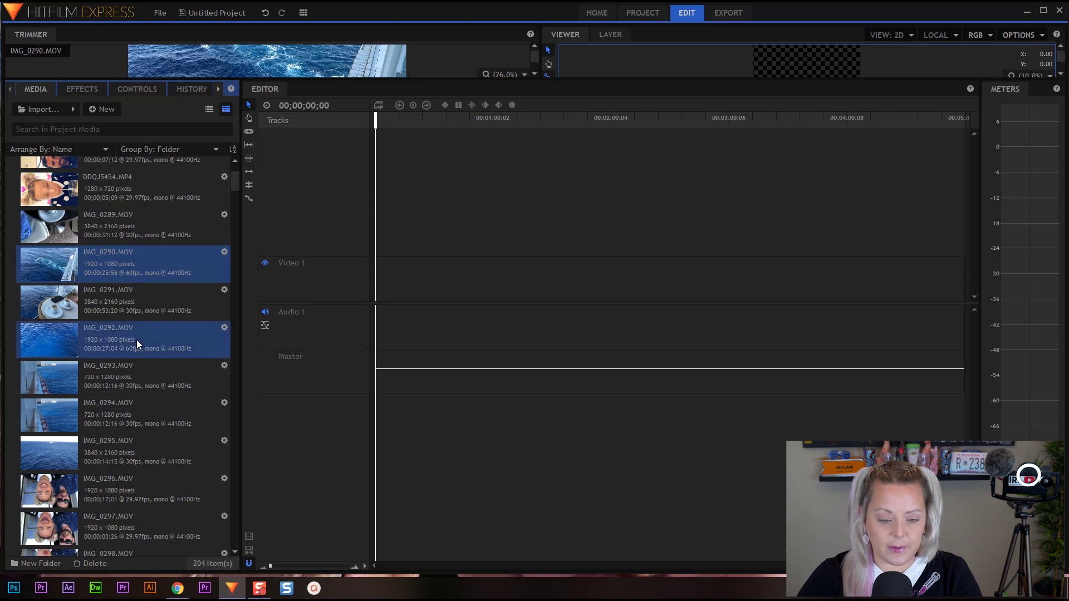
scroll(149, 500, down, 10)
drag(125, 311, 137, 487)
scroll(139, 479, down, 9)
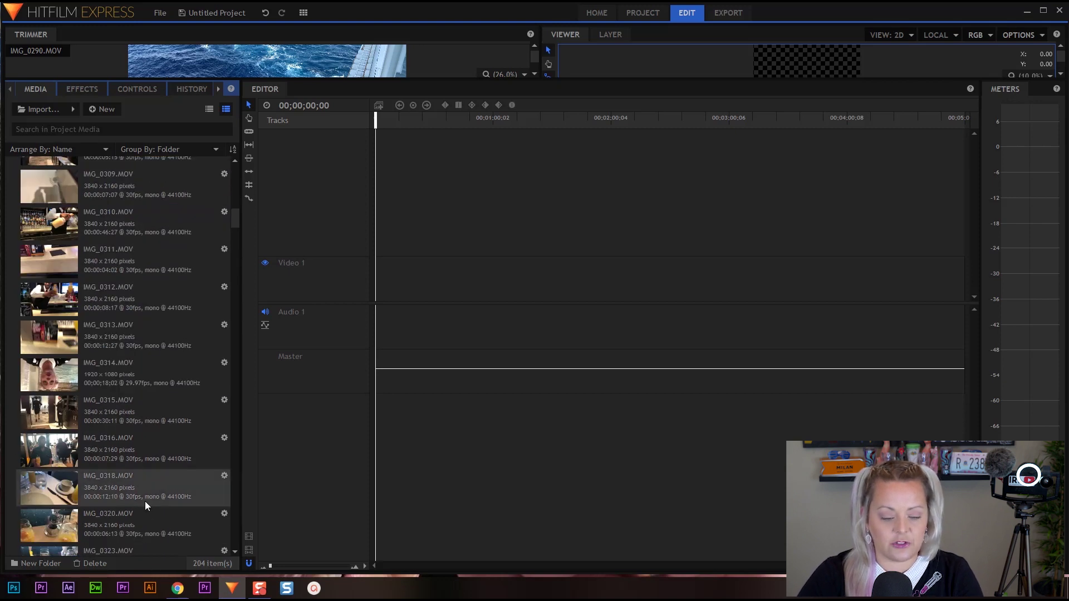
scroll(135, 519, down, 10)
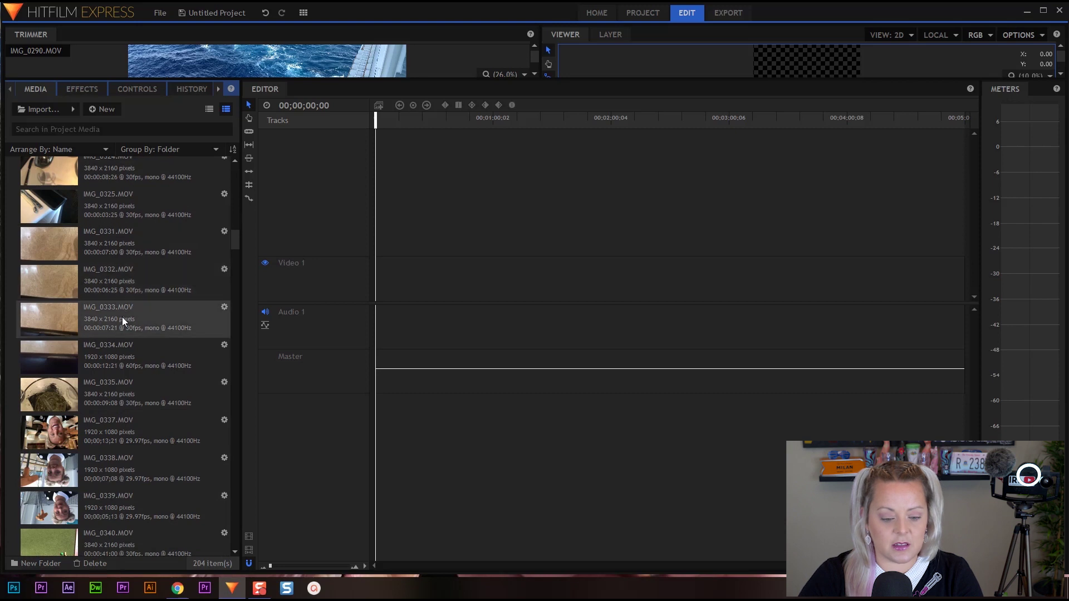
click(127, 357)
scroll(134, 508, down, 8)
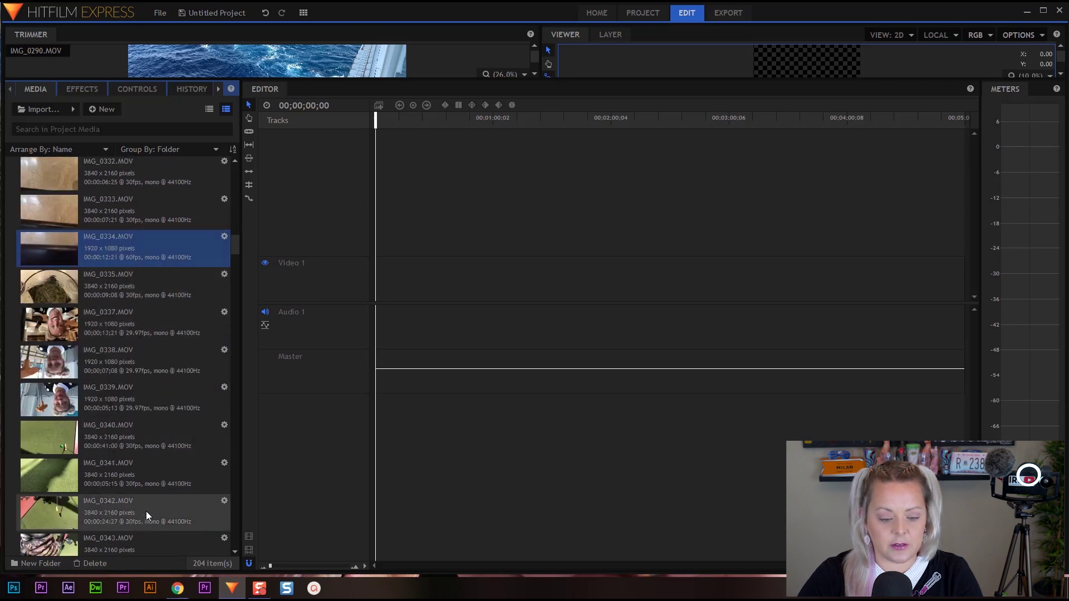
scroll(146, 502, down, 10)
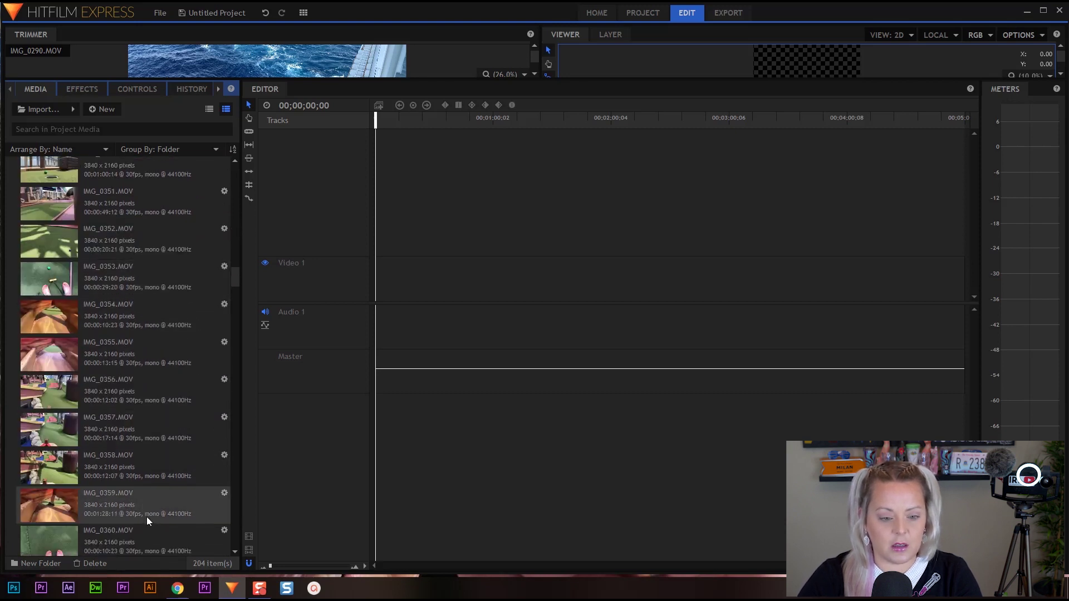
scroll(142, 534, down, 10)
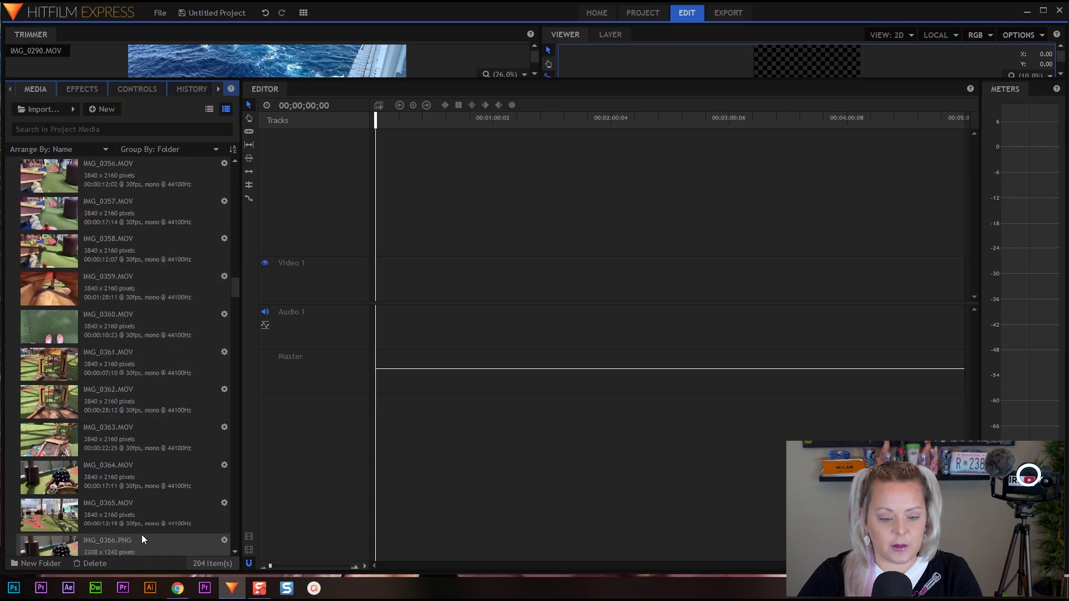
scroll(131, 523, down, 8)
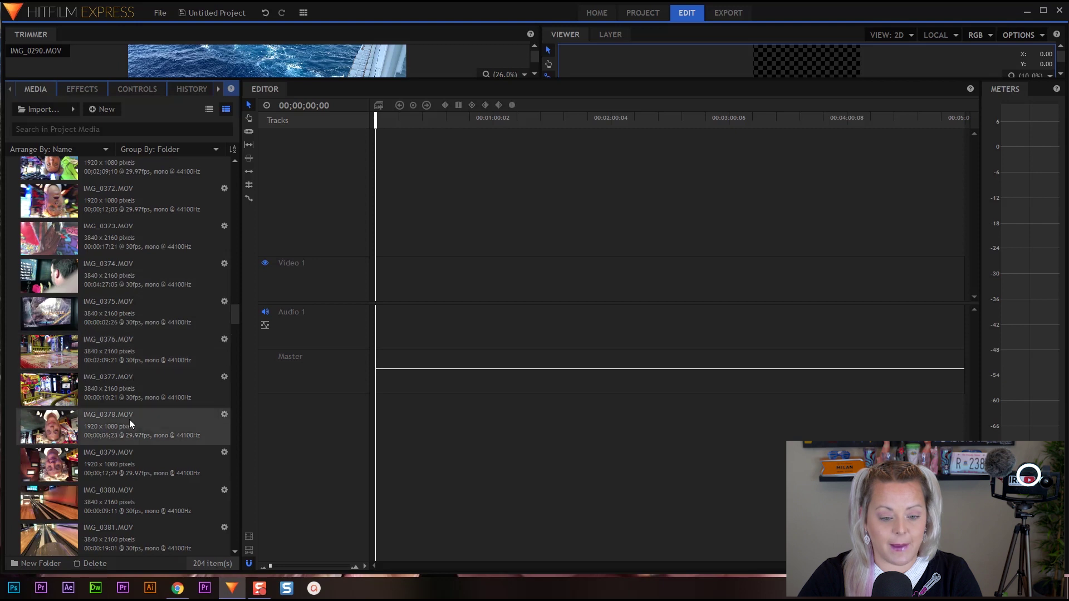
scroll(159, 526, down, 8)
click(132, 286)
shift+click(134, 329)
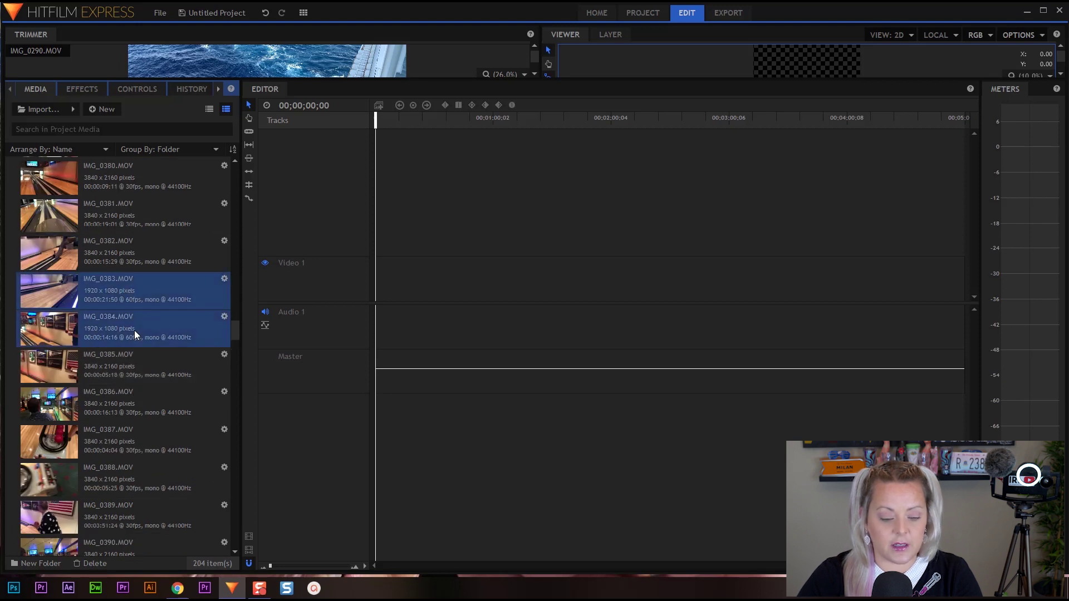
scroll(148, 513, down, 3)
scroll(156, 446, down, 4)
- Add the 60fps clips IMG_1001, IMG_1007, IMG_1008 and IMG_1010 to the selection
click(149, 413)
scroll(151, 462, down, 7)
scroll(139, 538, down, 9)
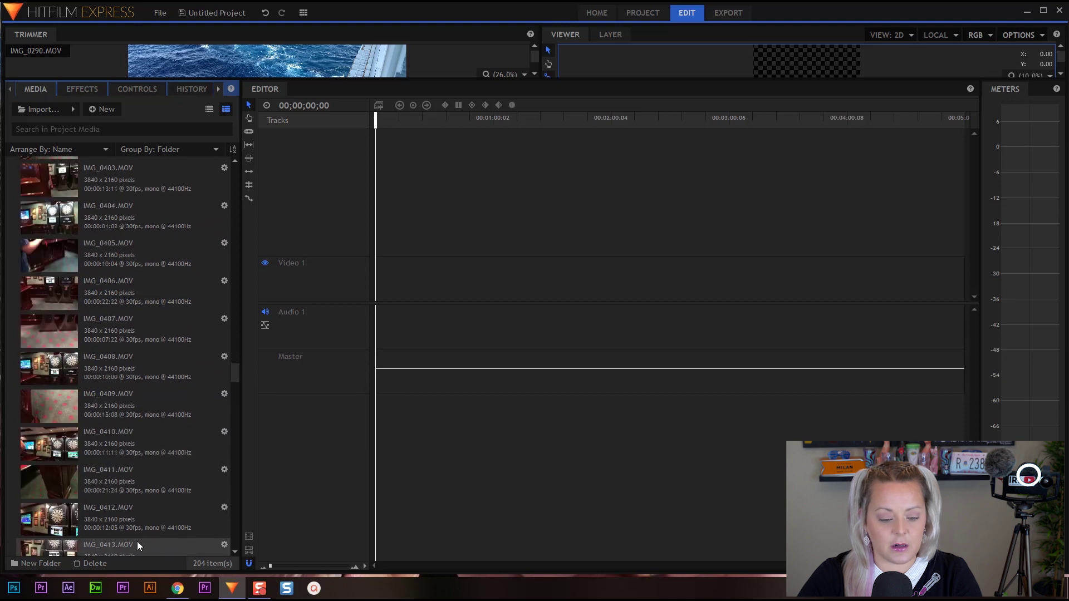
scroll(145, 528, down, 7)
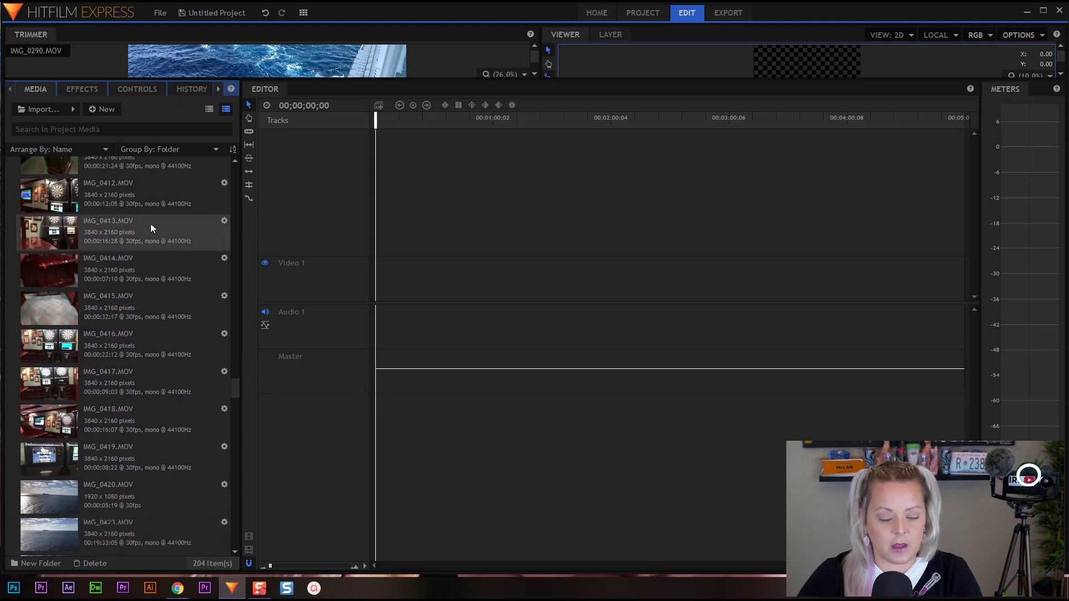
scroll(145, 520, down, 7)
scroll(145, 519, down, 10)
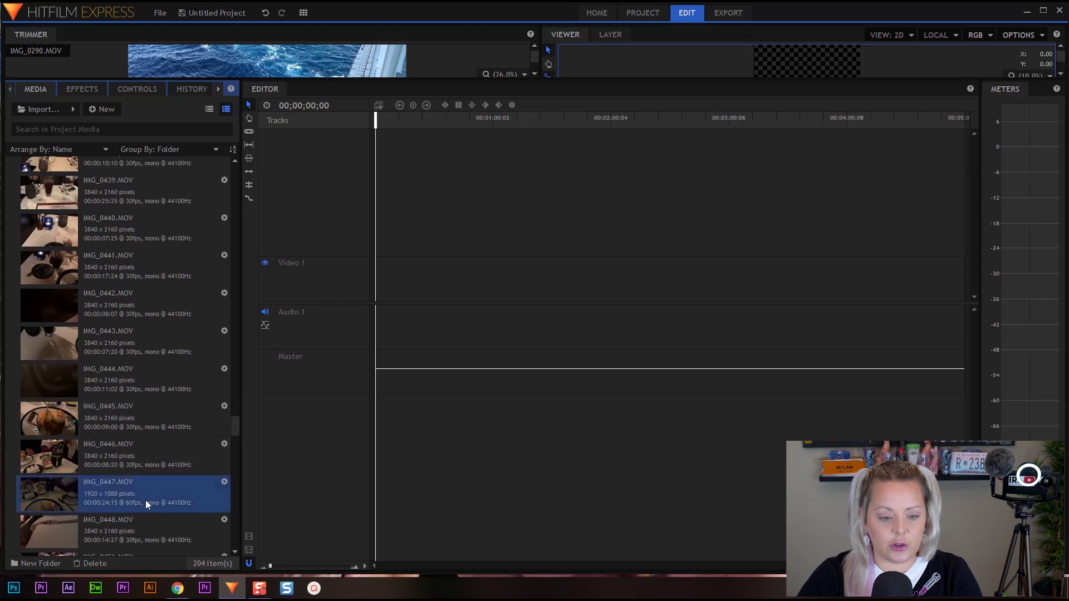
scroll(150, 456, down, 8)
scroll(139, 502, down, 7)
scroll(143, 520, down, 5)
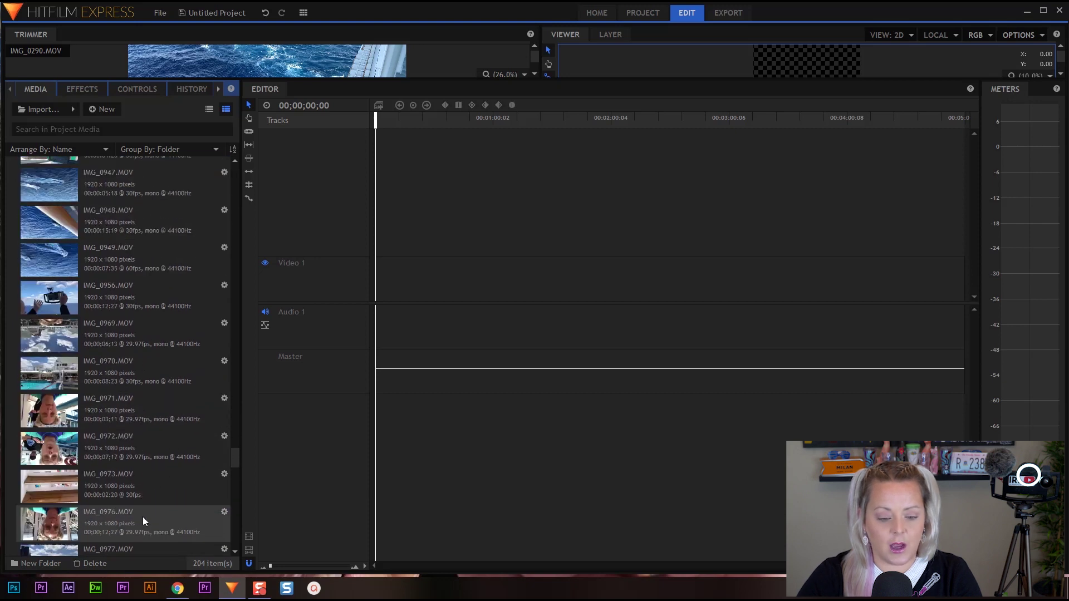
scroll(132, 523, down, 5)
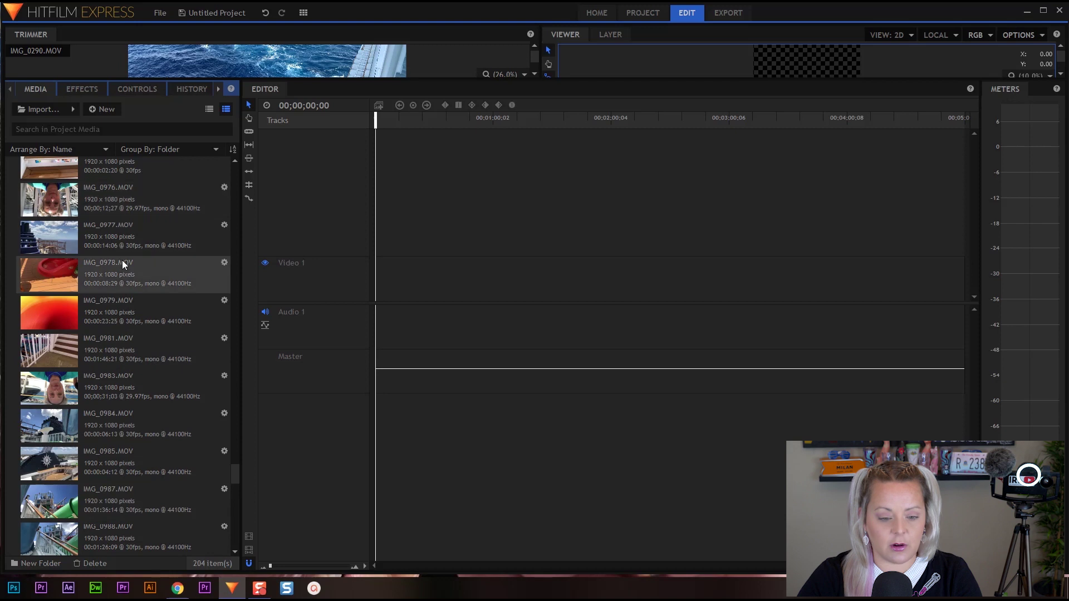
scroll(139, 523, down, 8)
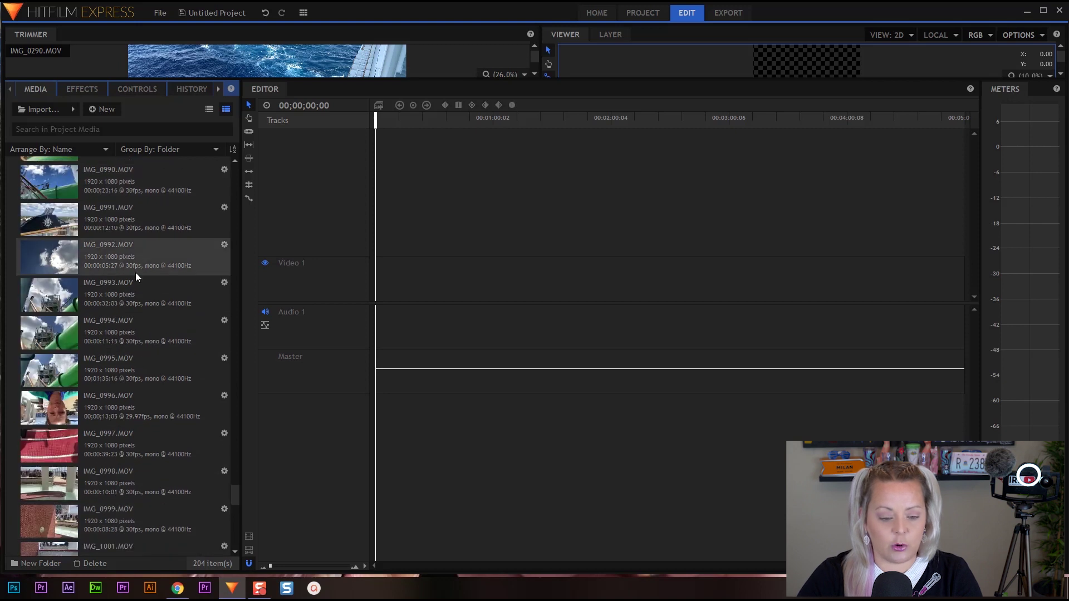
scroll(132, 529, down, 5)
click(127, 232)
ctrl+click(134, 462)
ctrl+click(128, 496)
scroll(130, 496, down, 4)
ctrl+click(132, 354)
scroll(143, 523, down, 3)
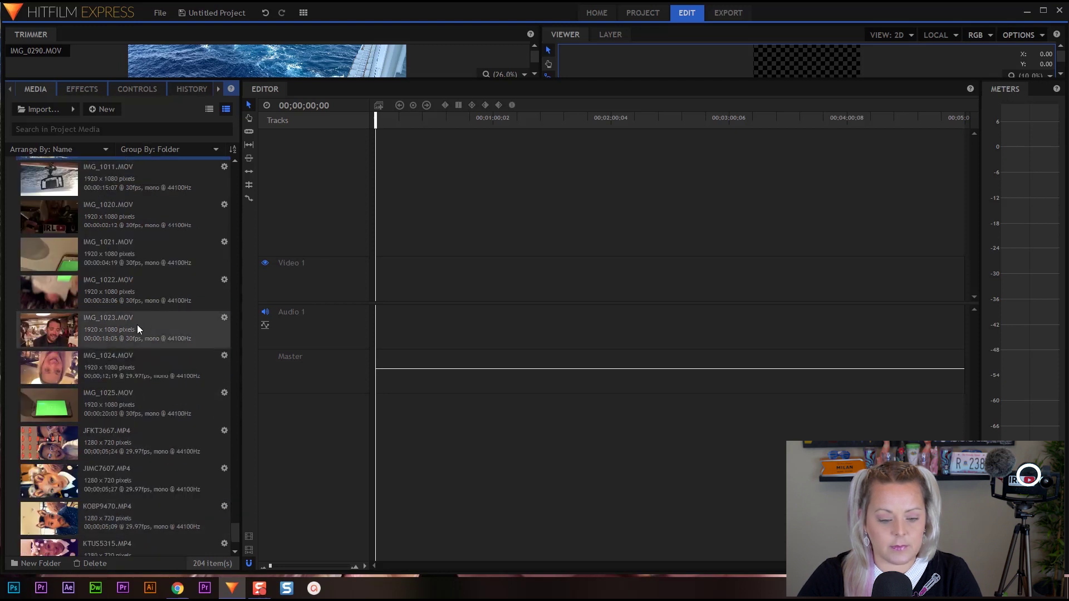
- Expand the Slow Motion folder to check clips like IMG_0292, then collapse it
scroll(128, 536, up, 5)
scroll(153, 536, up, 4)
scroll(153, 535, up, 4)
scroll(152, 523, up, 20)
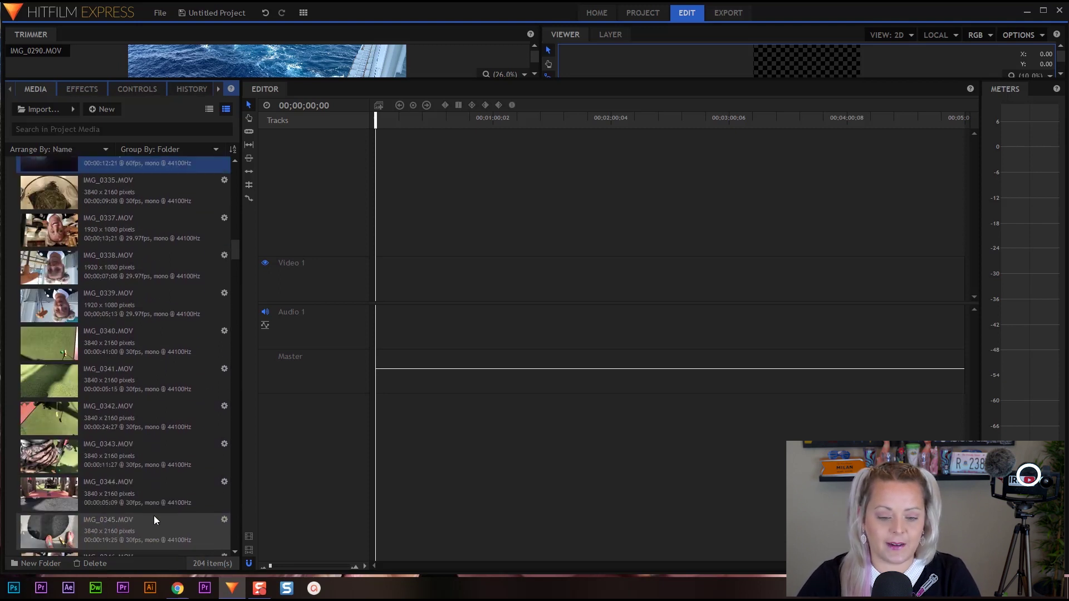
scroll(153, 516, up, 20)
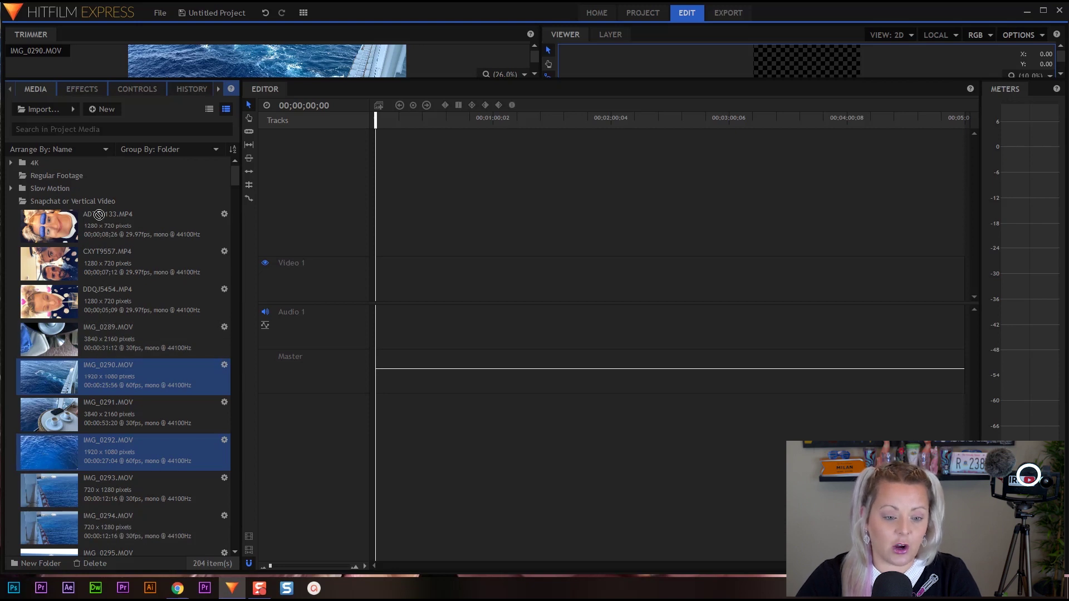
double_click(42, 189)
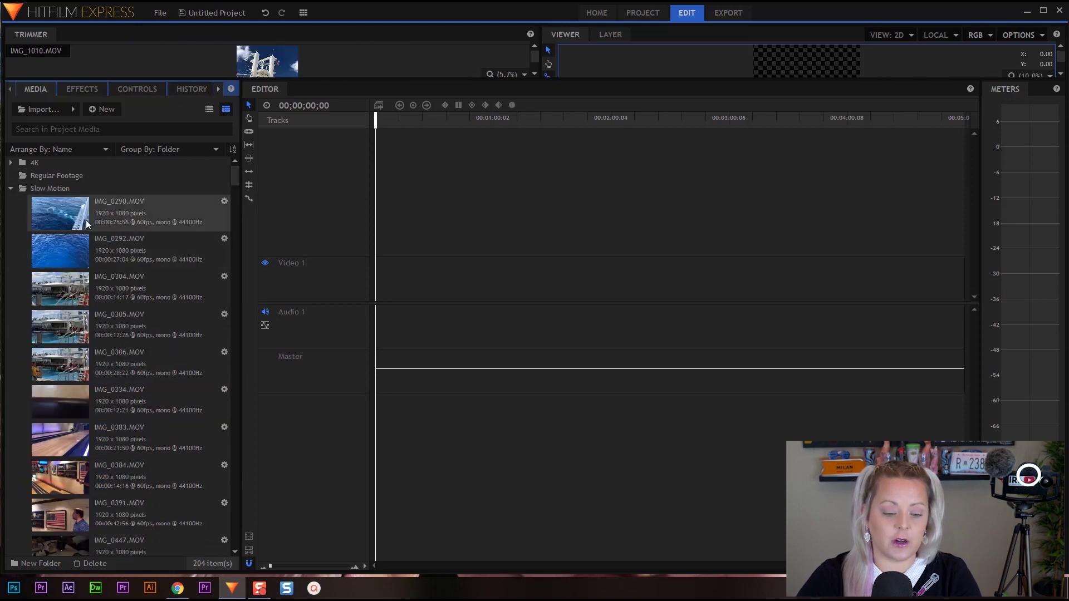
click(146, 240)
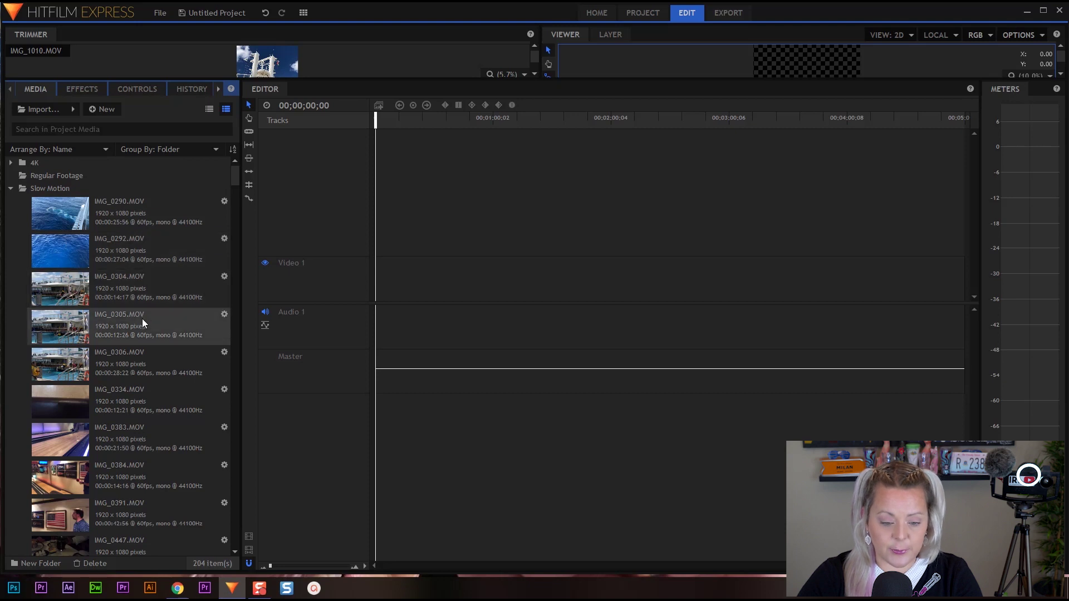
click(11, 189)
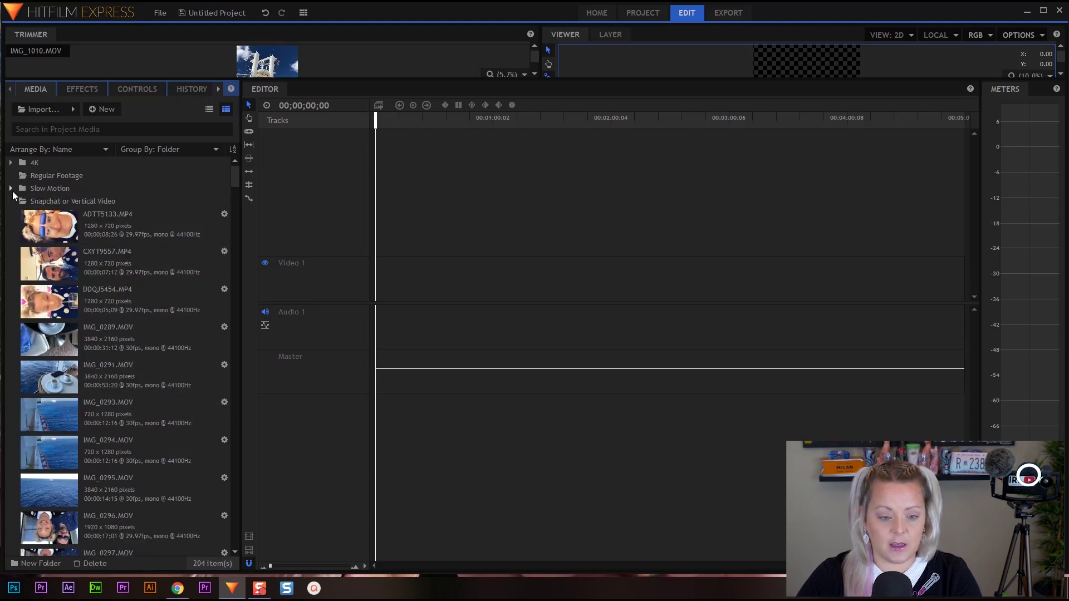
- Select the 720p vertical clips from ADTT5133 through KOBP9470
click(108, 227)
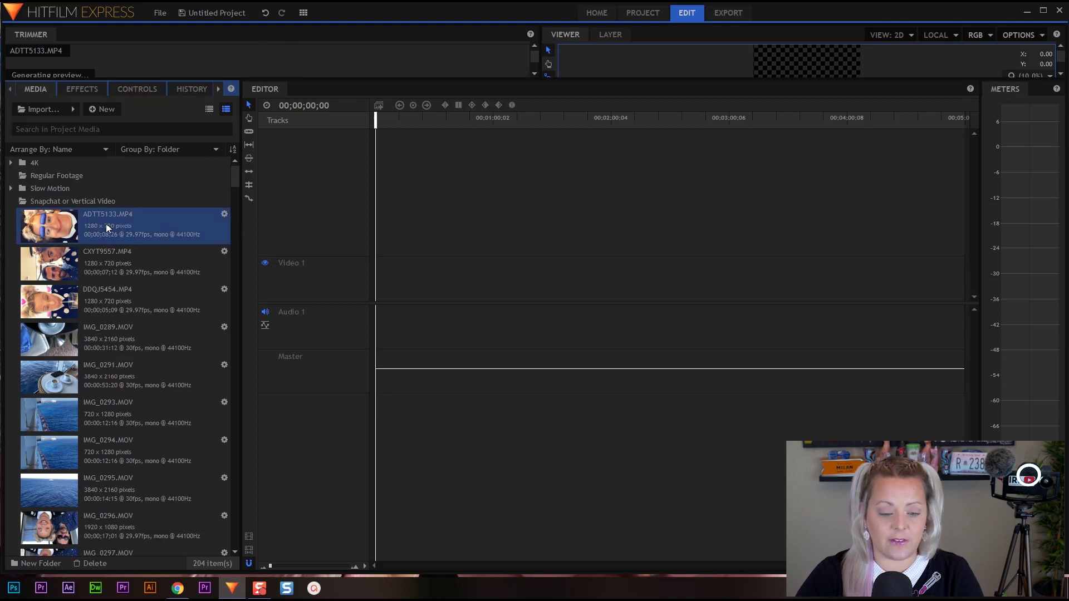
drag(121, 254, 146, 390)
scroll(158, 373, down, 4)
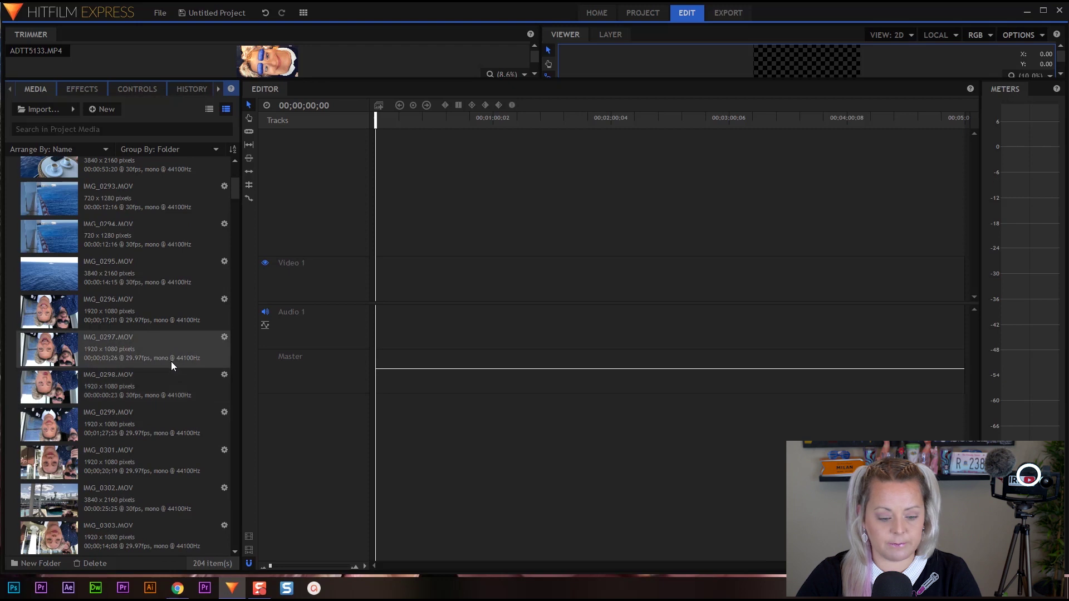
scroll(171, 366, down, 15)
scroll(171, 366, down, 15)
scroll(172, 366, down, 20)
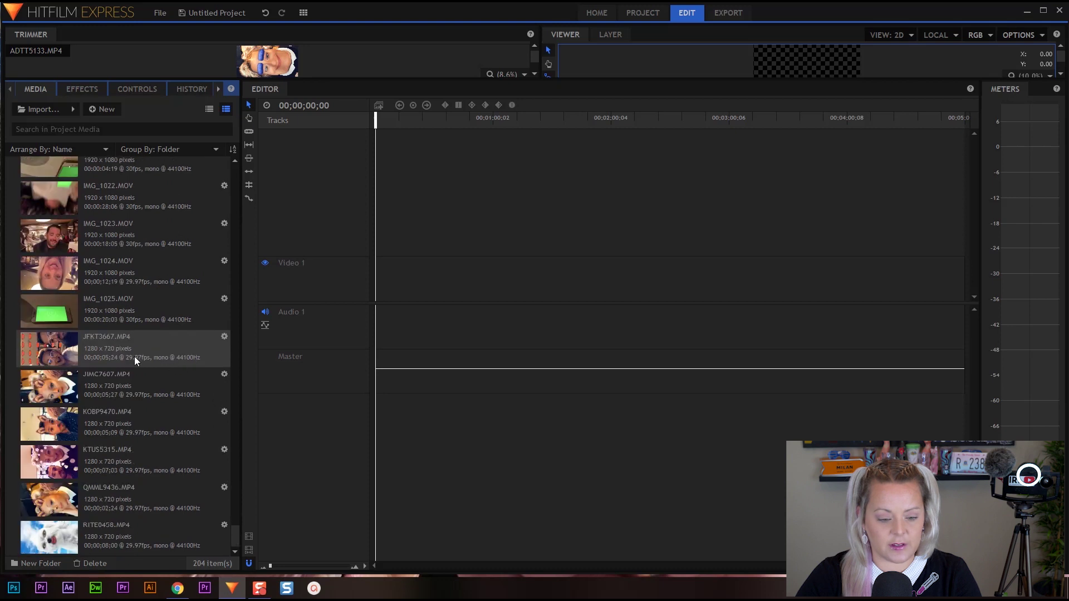
drag(106, 352, 128, 546)
- Expand the Snapchat or Vertical Video folder to verify its clips, then collapse it
scroll(167, 495, up, 18)
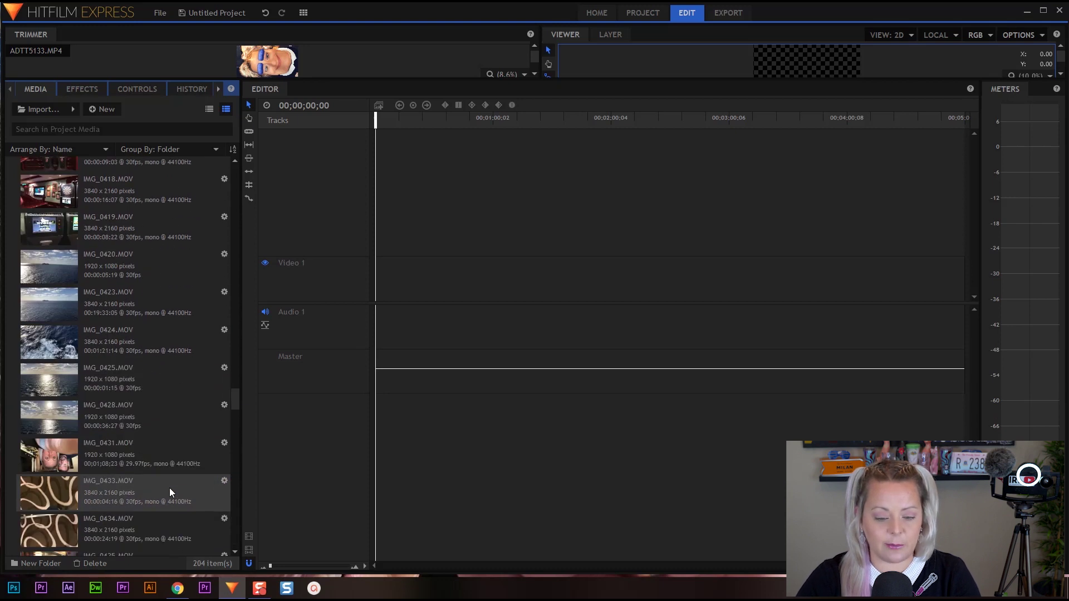
scroll(169, 488, up, 15)
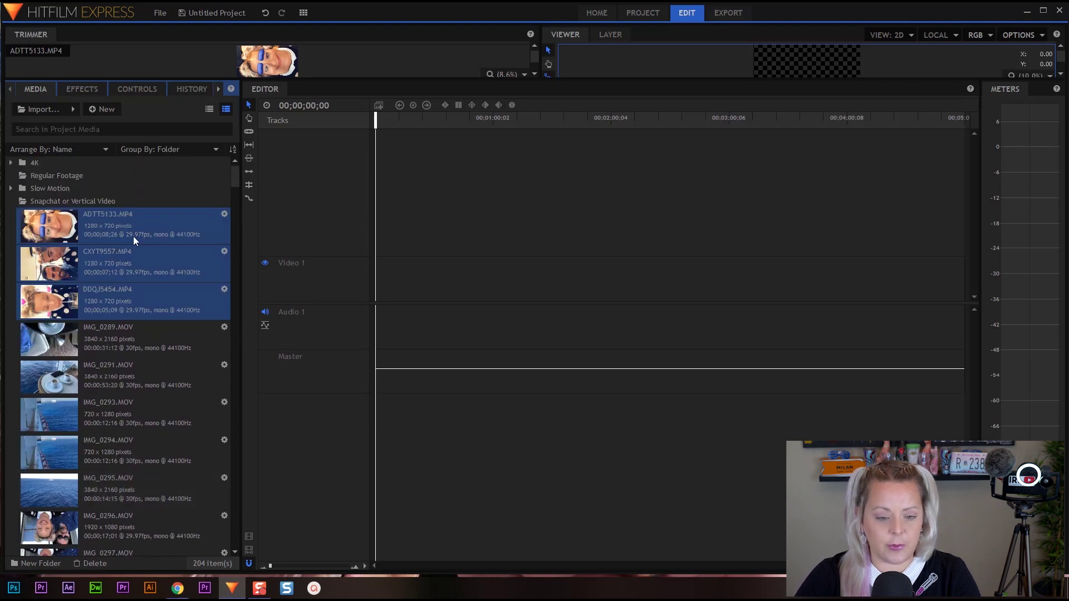
click(68, 202)
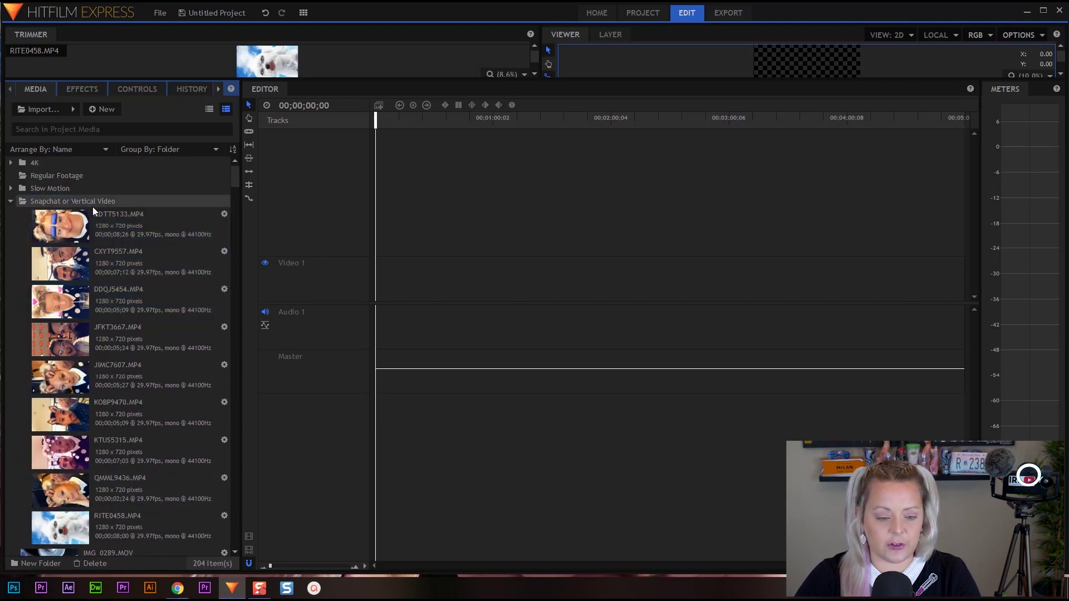
click(75, 201)
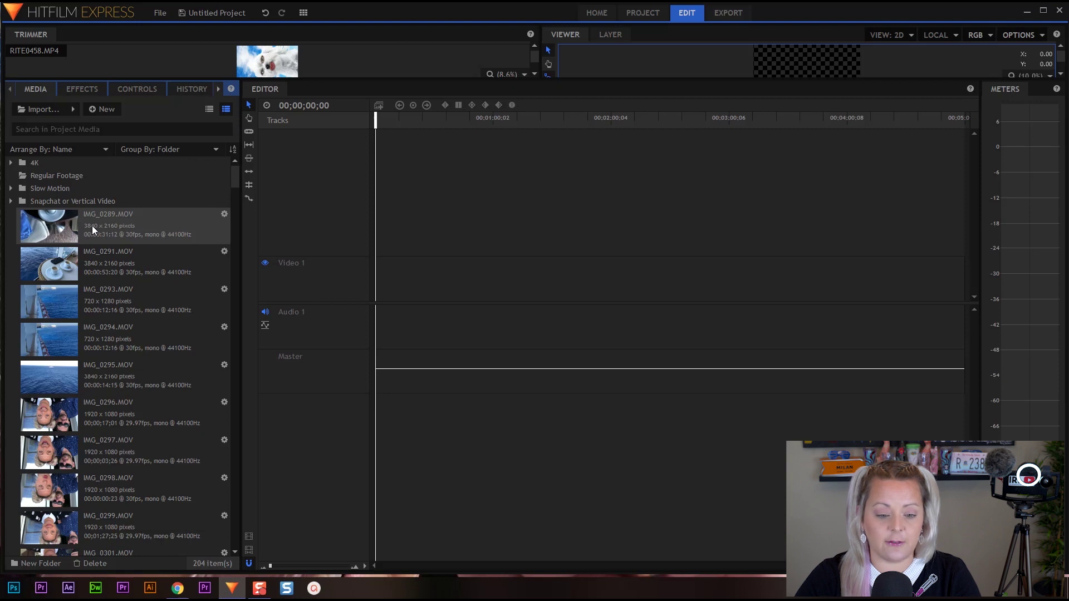
- Select the 3840x2160 clips from IMG_0291 through IMG_0361, skipping non-4K clips
click(96, 248)
key(Down)
key(Down)
key(Down)
key(Down)
key(Down)
key(Down)
key(Down)
key(Down)
key(Down)
key(Down)
key(Down)
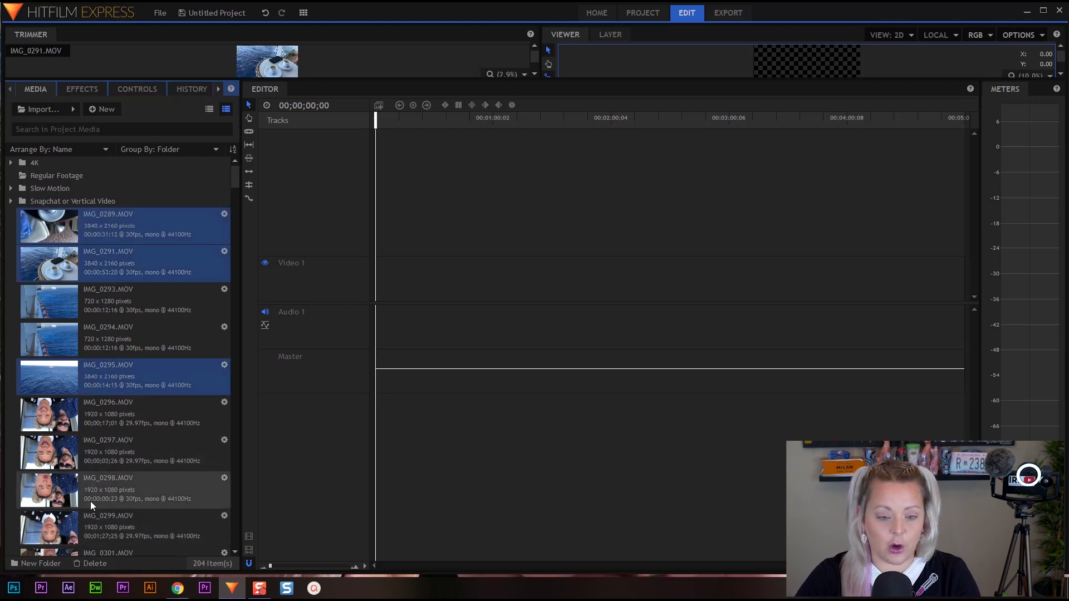
key(shift+Down)
key(shift+Down)
key(shift+Down)
key(shift+Down)
key(shift+Down)
key(shift+Down)
key(Down)
key(Down)
key(shift+Down)
key(shift+Down)
key(shift+Down)
key(shift+Down)
key(shift+Down)
key(shift+Down)
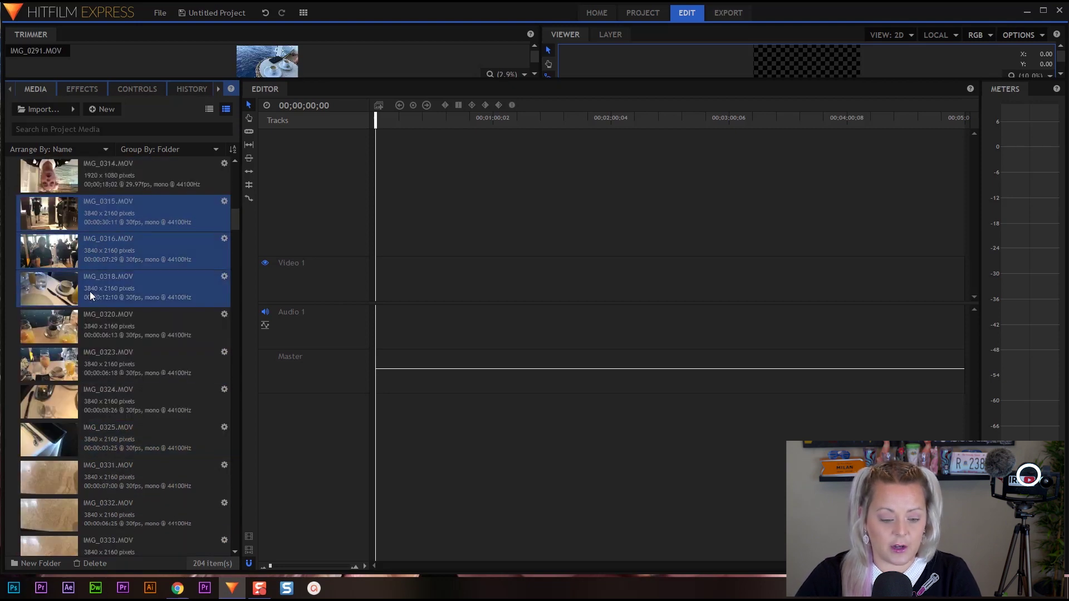
scroll(106, 429, down, 6)
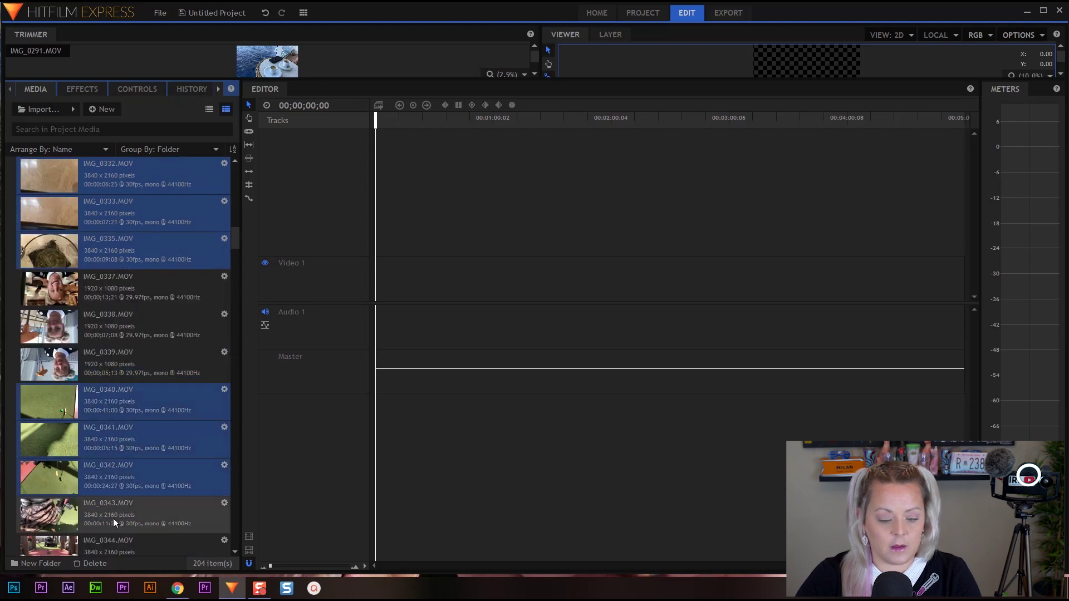
shift+click(122, 324)
key(shift+Down)
key(shift+Down)
key(shift+Down)
key(shift+Down)
key(shift+Down)
key(shift+Down)
key(shift+Down)
key(shift+Down)
key(shift+Down)
key(shift+Down)
key(shift+Down)
key(shift+Down)
key(shift+Down)
key(shift+Down)
key(shift+Down)
key(shift+Down)
key(shift+Down)
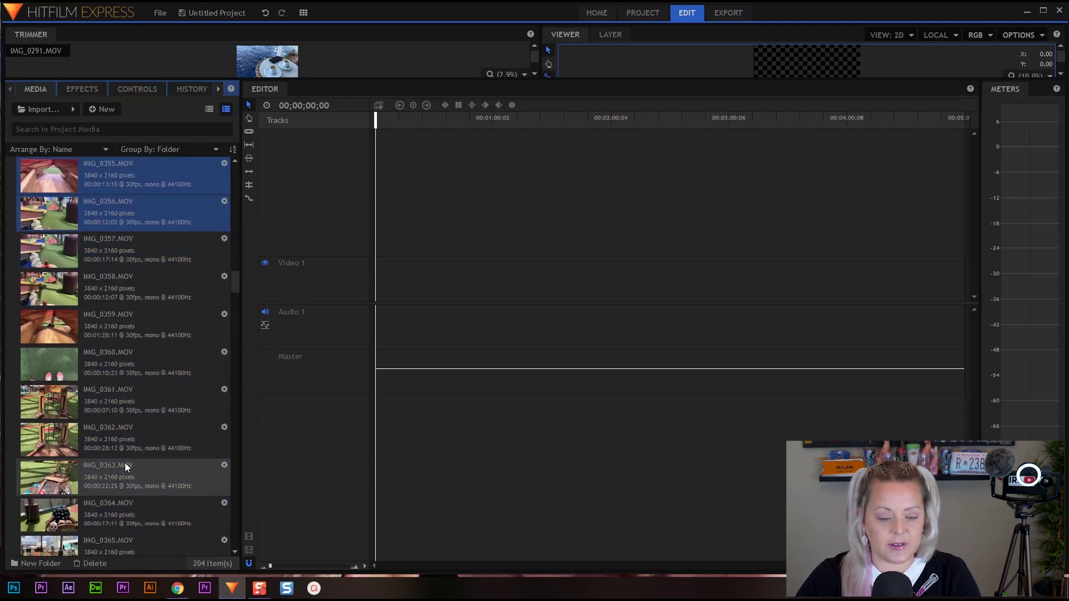
key(shift+Down)
key(shift+Down)
key(shift+Down)
key(shift+Down)
key(shift+Down)
key(shift+Down)
key(shift+Down)
key(shift+Down)
key(shift+Down)
- Add the 4K clips IMG_0373 through IMG_0435 to the selection and move them into the 4K folder
ctrl+click(104, 259)
key(ctrl+shift+Down)
key(ctrl+shift+Down)
key(ctrl+shift+Down)
key(shift+Down)
key(shift+Down)
key(shift+Down)
key(shift+Down)
key(shift+Down)
key(shift+Down)
key(shift+Down)
key(shift+Down)
key(shift+Down)
key(shift+Down)
key(shift+Down)
key(shift+Down)
key(shift+Down)
key(shift+Down)
key(shift+Down)
key(shift+Down)
key(shift+Down)
key(shift+Down)
key(shift+Down)
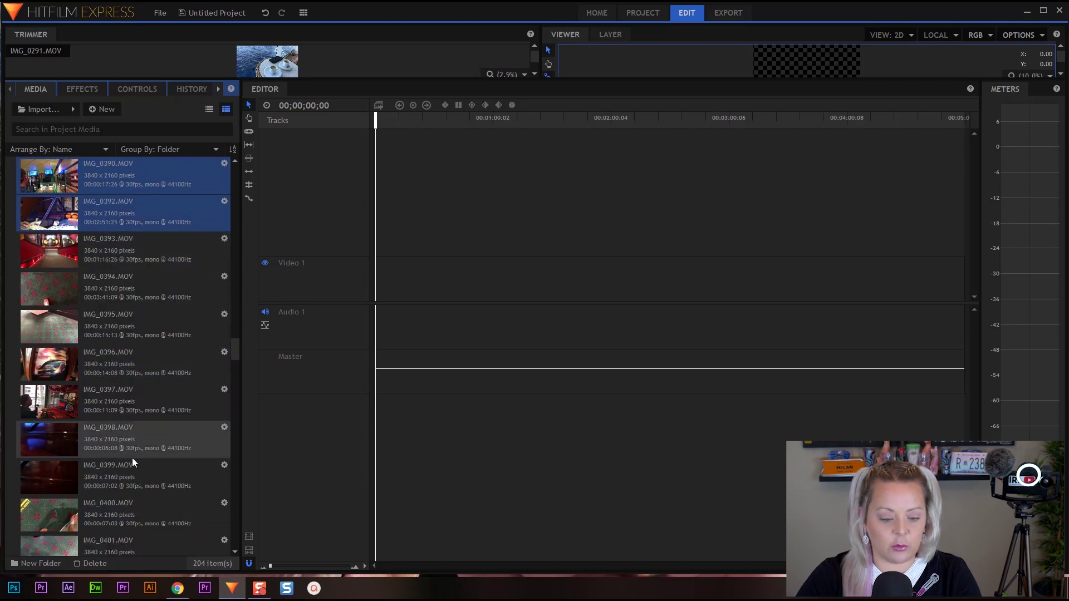
key(shift+Down)
key(shift+Down)
key(shift+Down)
key(shift+Down)
key(shift+Down)
key(shift+Down)
key(shift+Down)
key(shift+Down)
key(shift+Down)
key(shift+Down)
key(shift+Down)
key(shift+Down)
key(shift+Down)
key(shift+Down)
key(shift+Down)
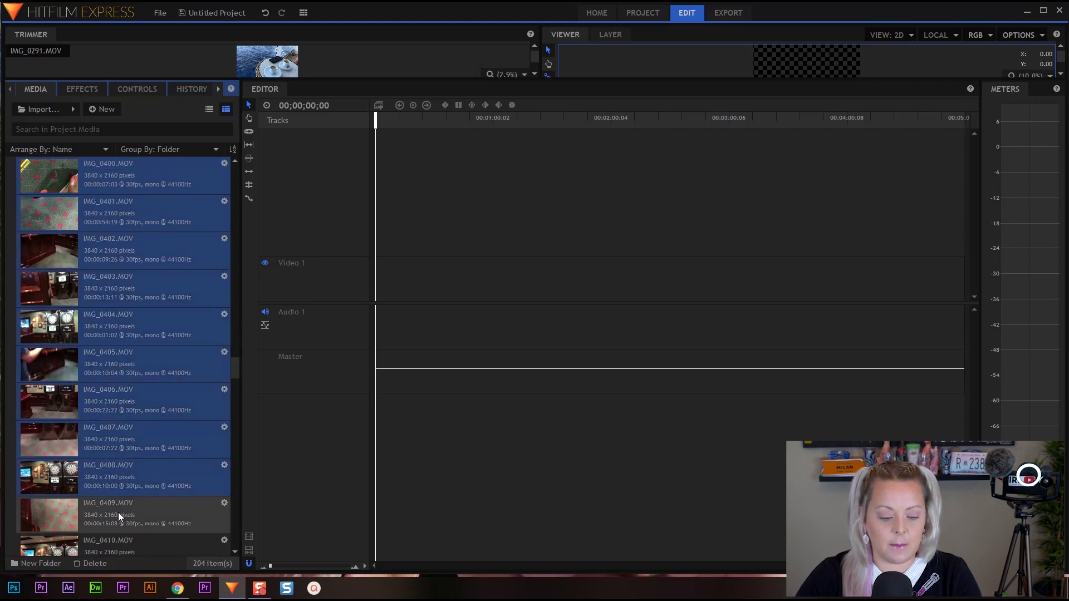
key(shift+Down)
key(shift+Down)
key(shift+Down)
key(shift+Down)
key(shift+Down)
key(shift+Down)
key(shift+Down)
key(shift+Down)
ctrl+click(117, 289)
key(ctrl+shift+Down)
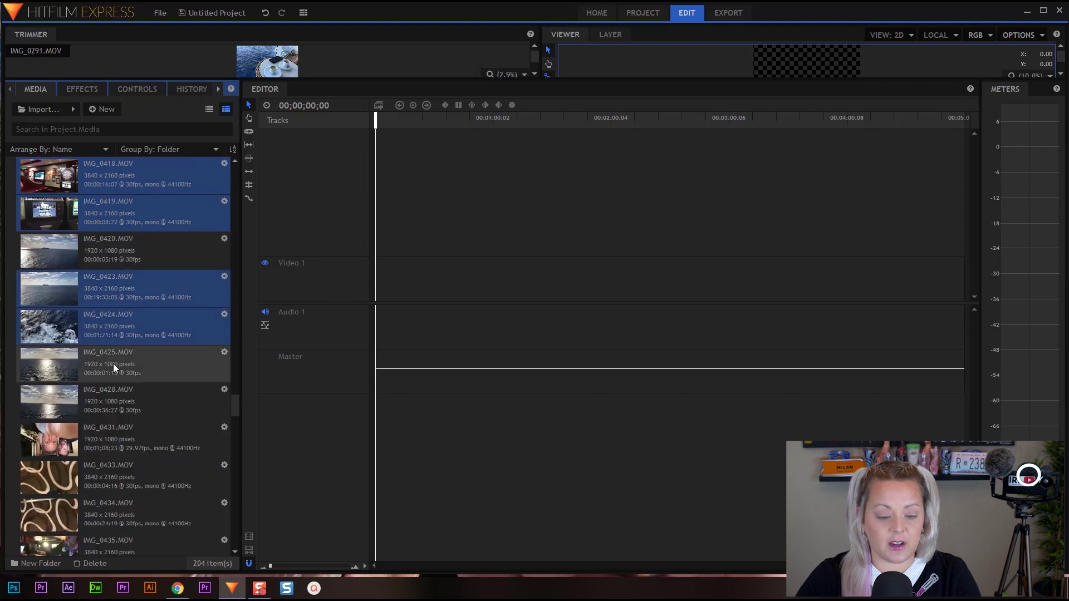
ctrl+click(125, 478)
key(ctrl+shift+Down)
key(ctrl+shift+Down)
key(ctrl+shift+Down)
key(ctrl+shift+Down)
scroll(109, 510, down, 15)
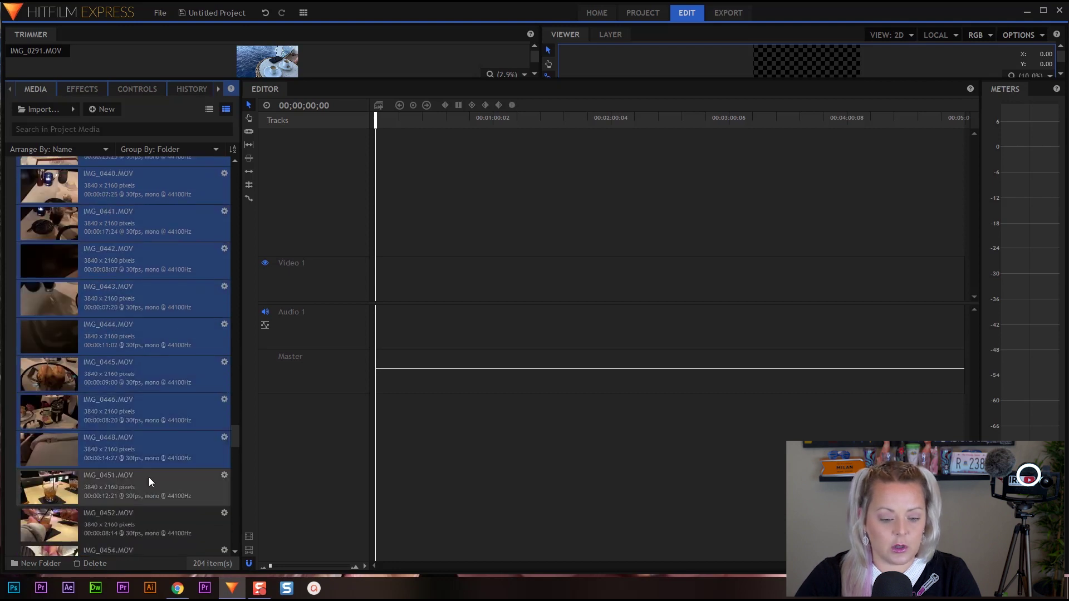
scroll(113, 482, up, 5)
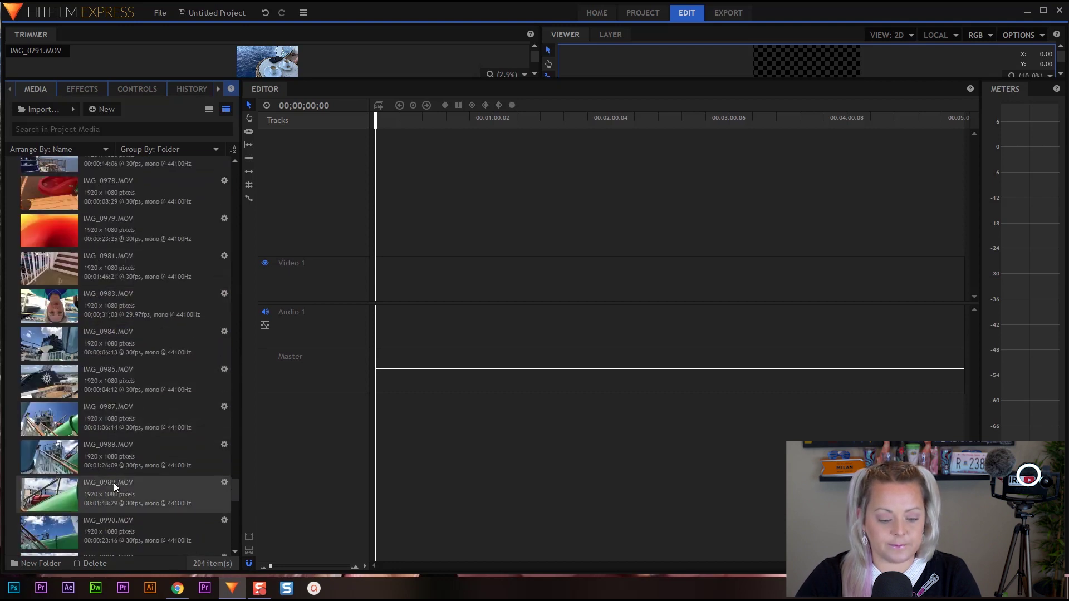
scroll(114, 483, up, 10)
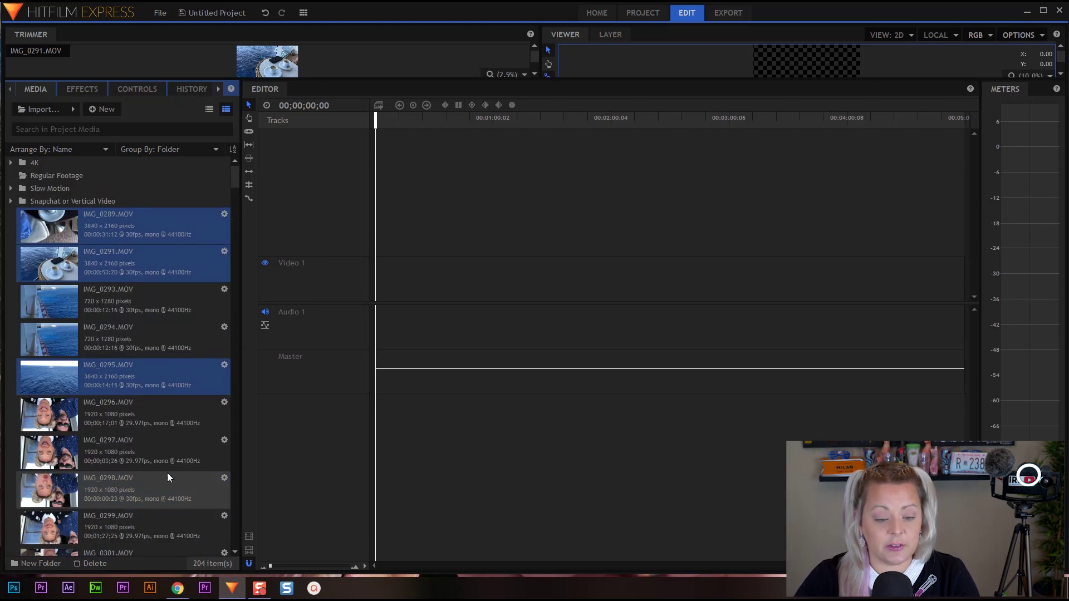
drag(97, 211, 31, 159)
- Move all remaining unsorted clips into the Regular Footage folder
click(103, 230)
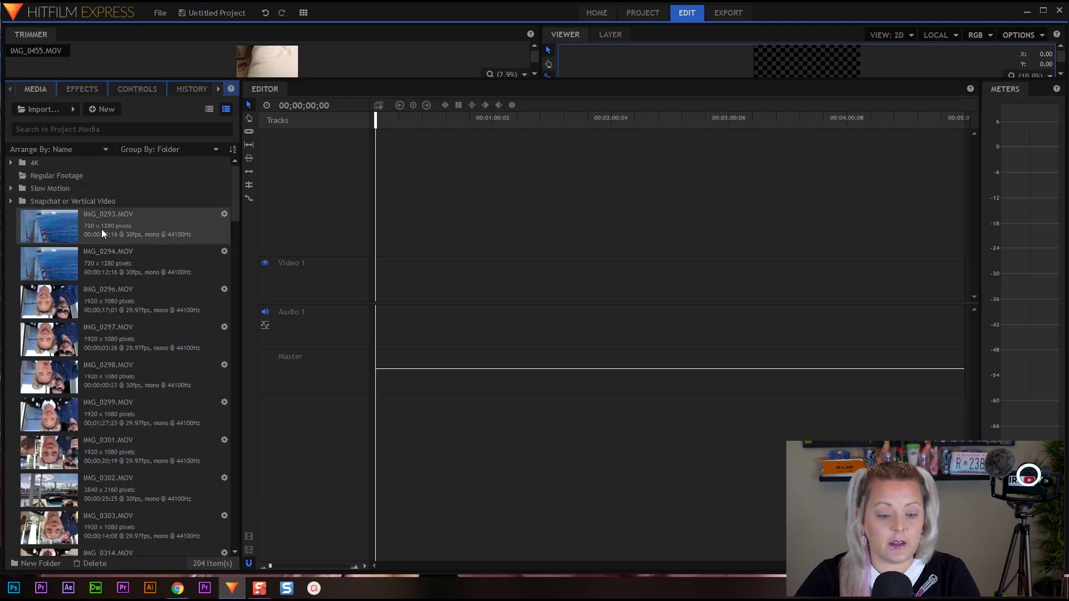
scroll(128, 315, down, 20)
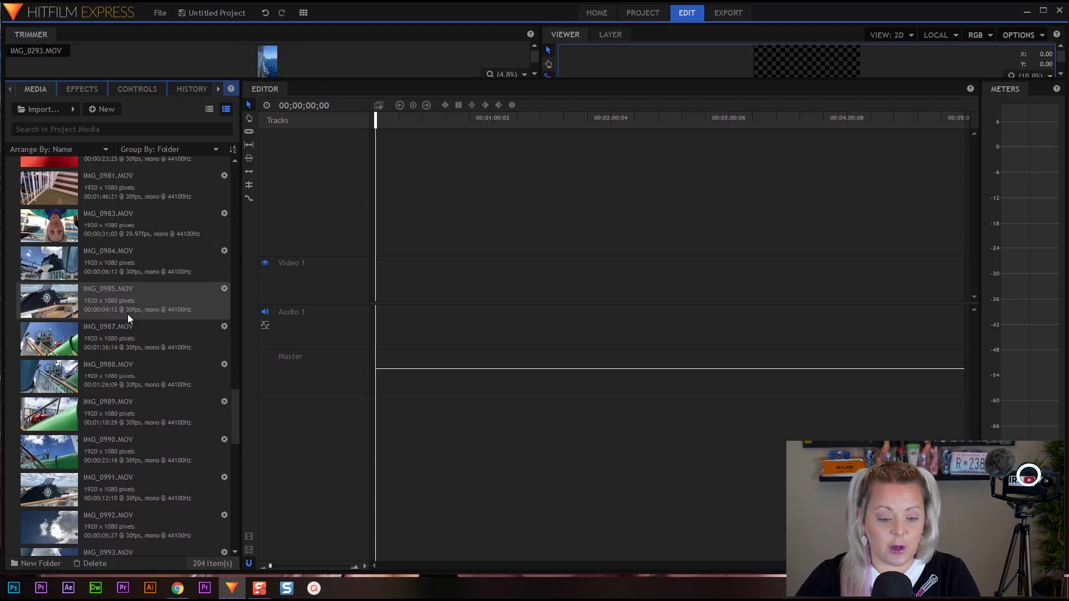
scroll(84, 423, up, 20)
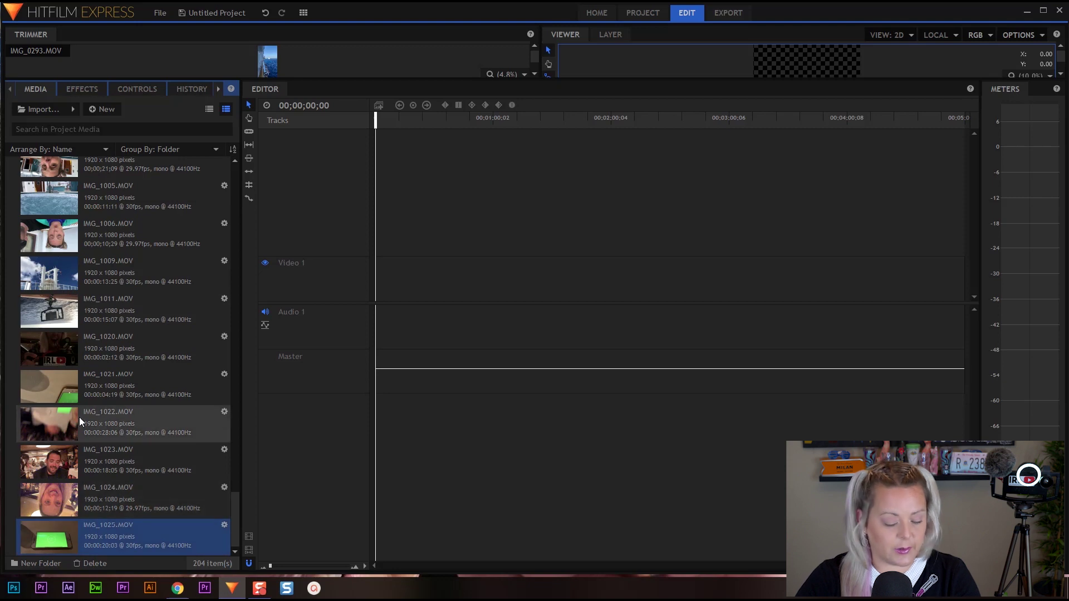
key(ctrl+a)
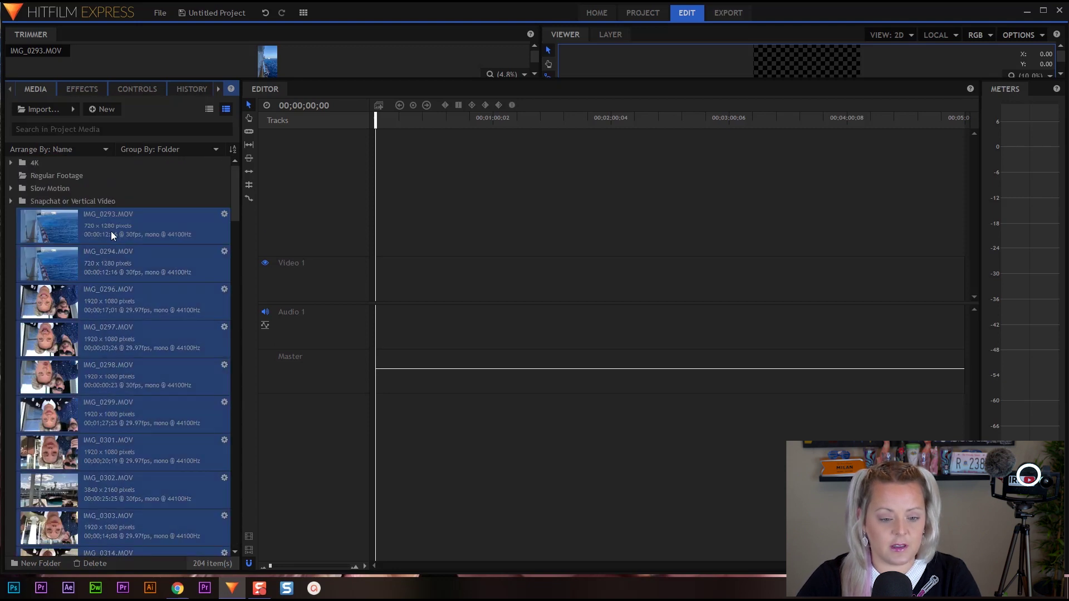
drag(96, 222, 65, 175)
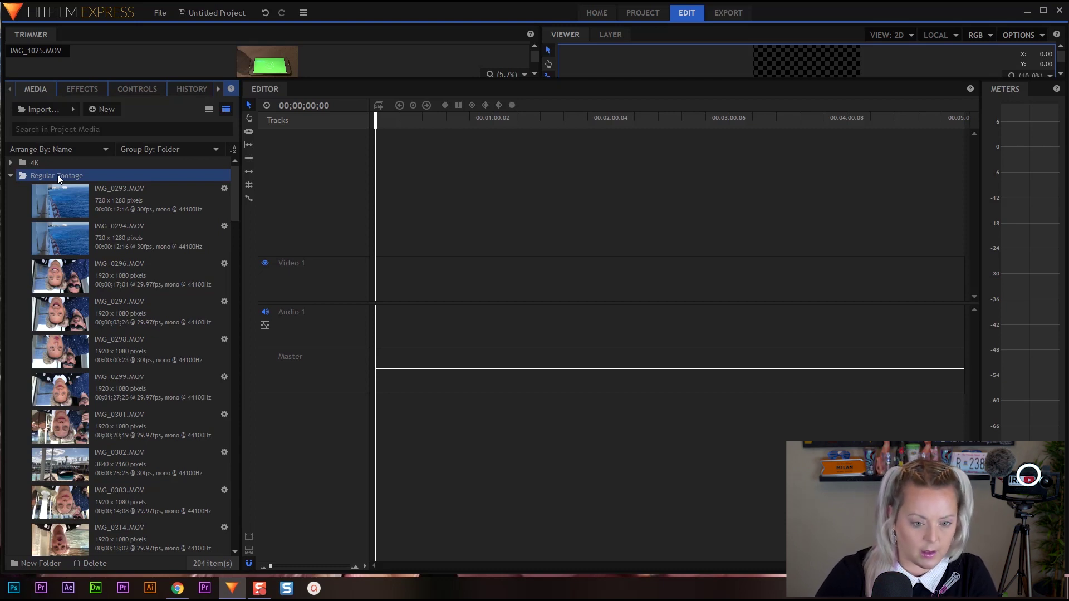
- Rename the Regular Footage folder to 'HD' and collapse it
right_click(58, 174)
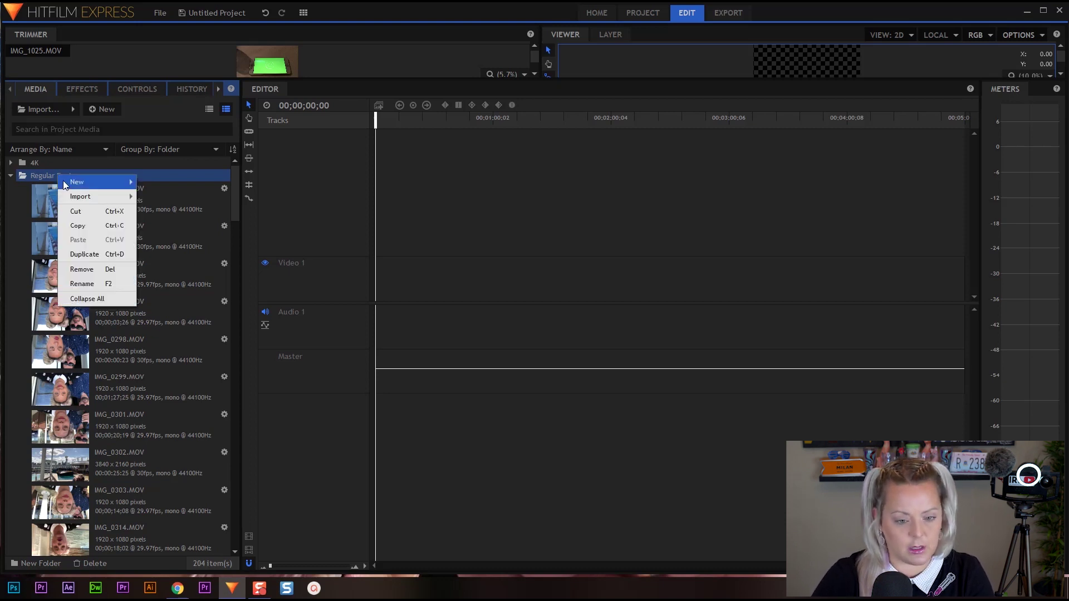
click(80, 286)
text(GH)
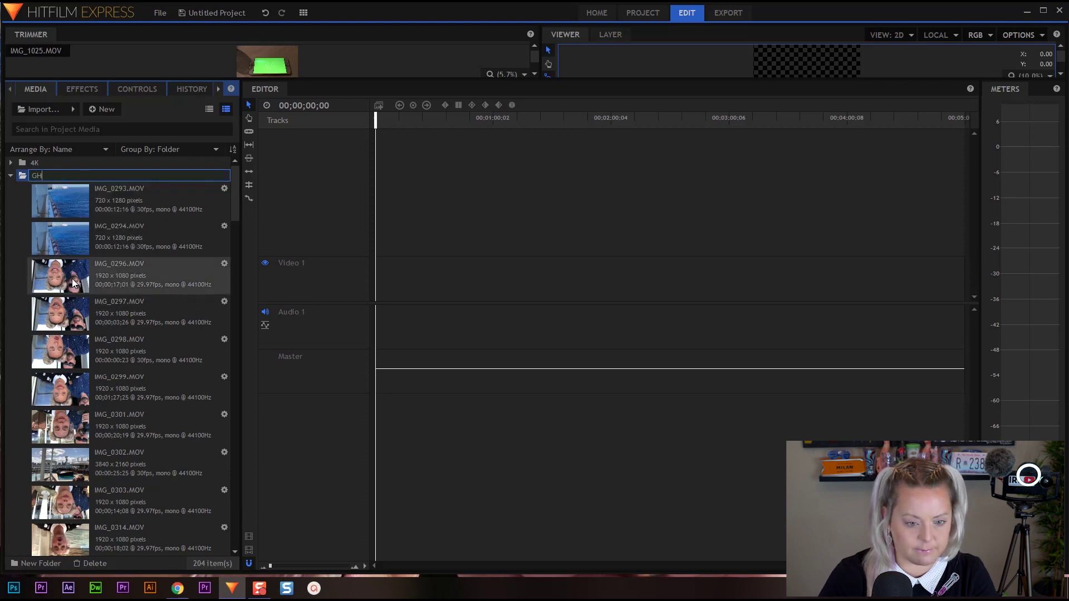
key(Return)
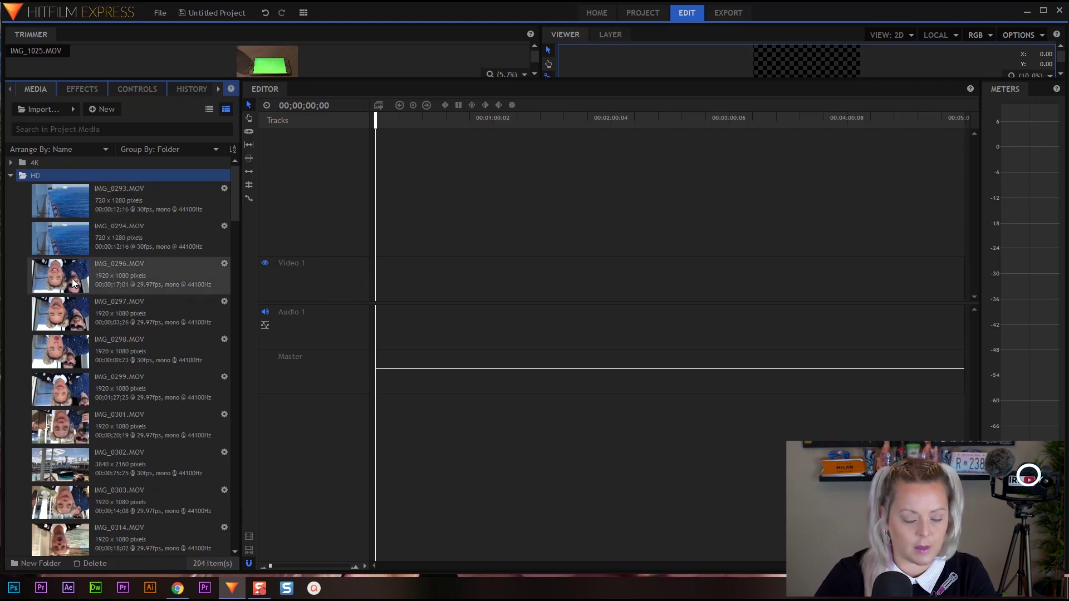
click(11, 175)
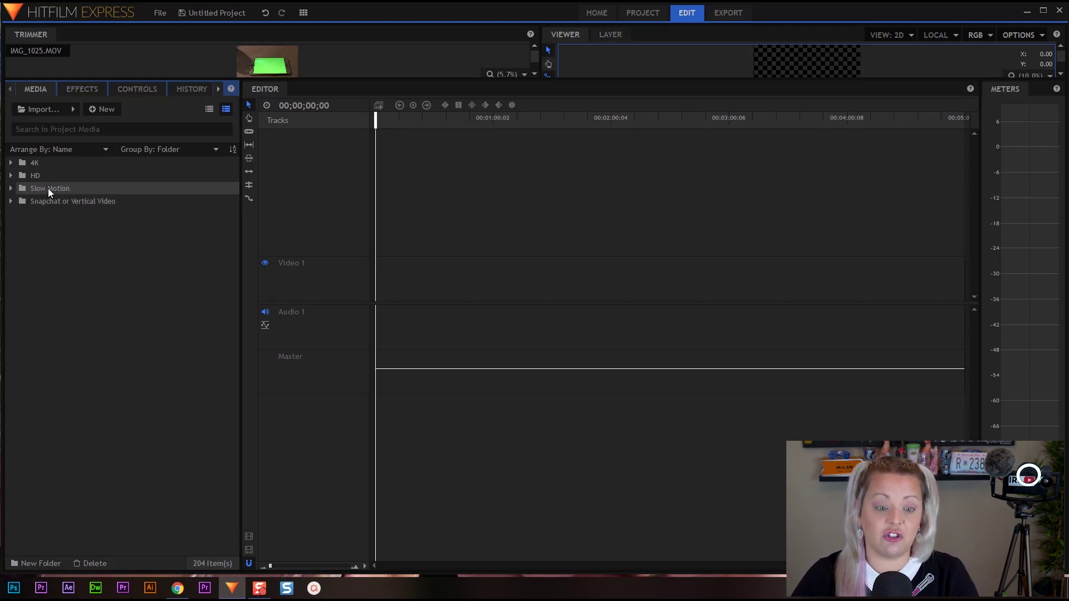
- Expand the Slow Motion folder, load IMG_0290.MOV, and enlarge the clip preview area
click(10, 188)
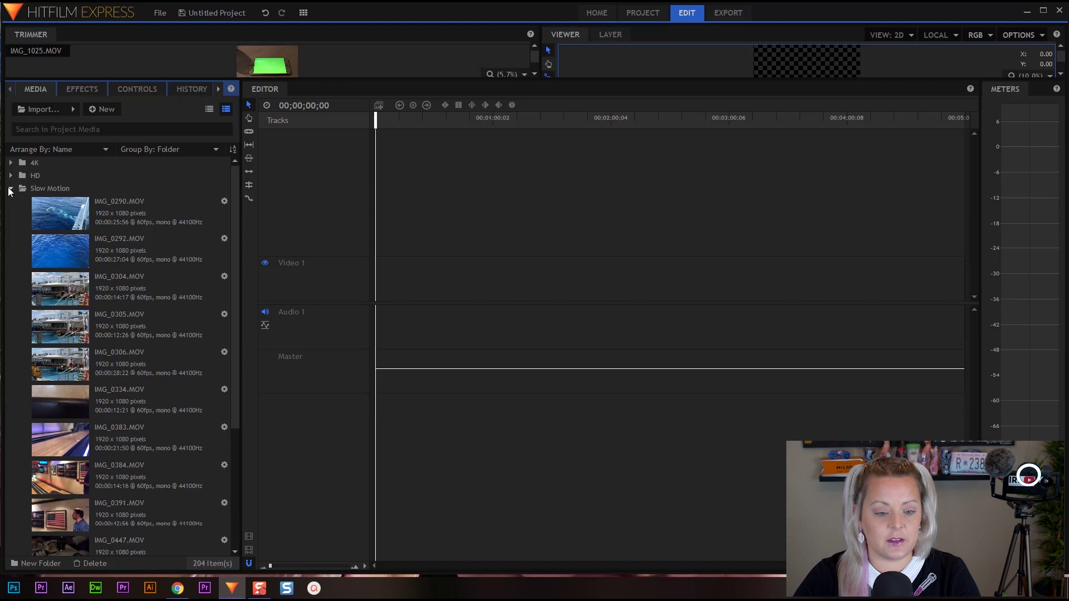
click(147, 222)
drag(560, 78, 529, 314)
- Play and pause IMG_0391.MOV, then show its Media Properties
scroll(189, 472, down, 6)
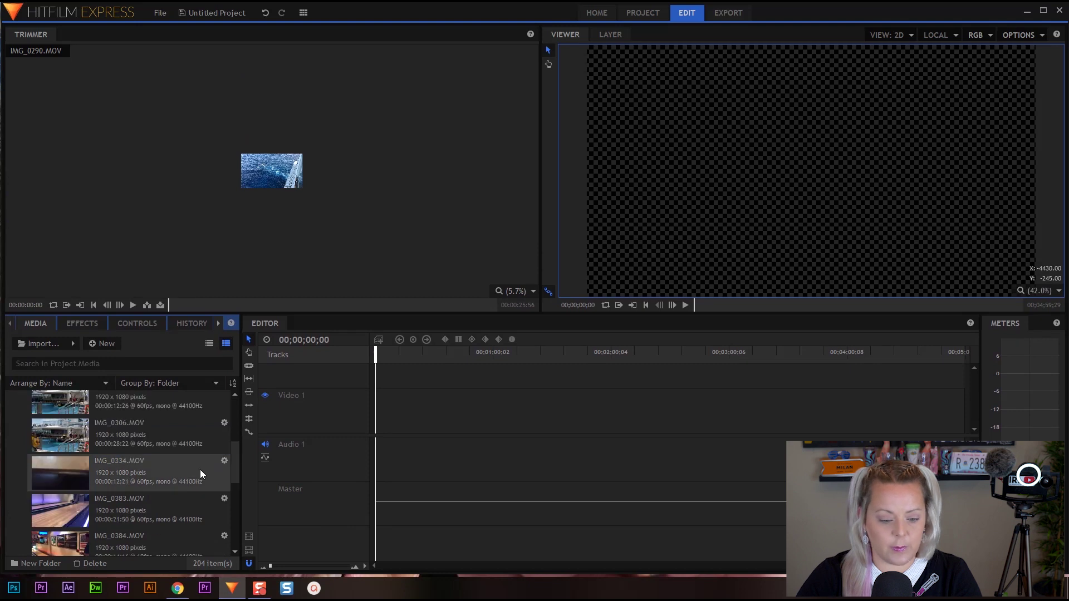
click(146, 504)
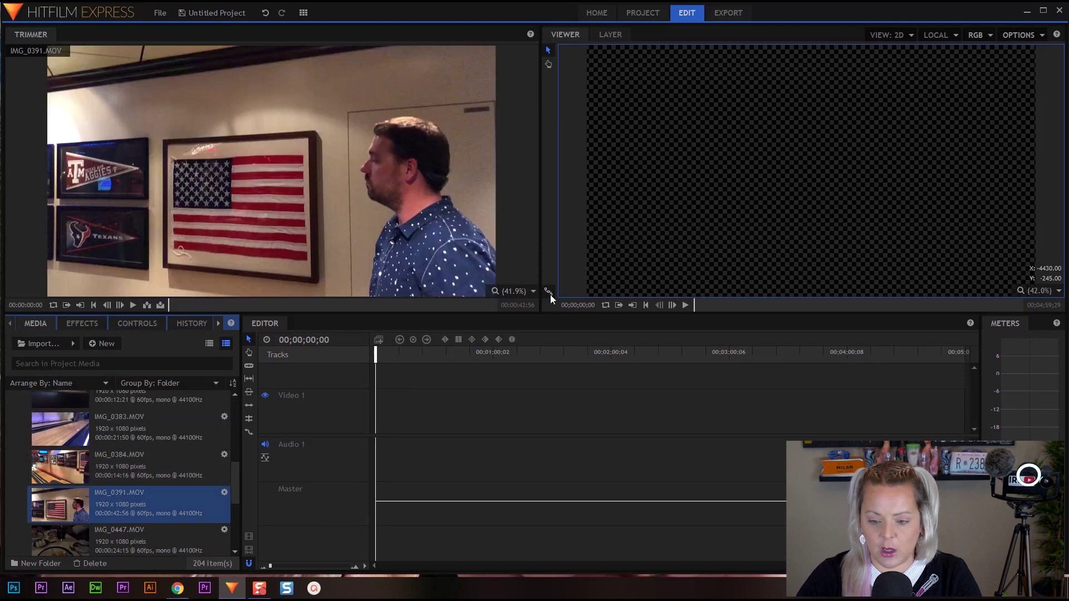
click(132, 305)
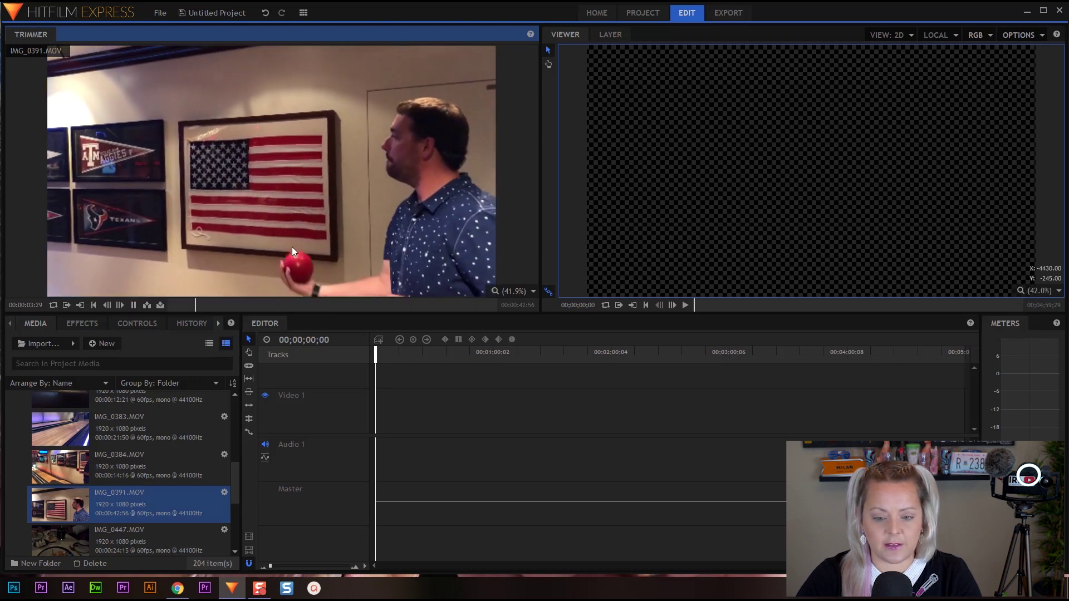
click(133, 305)
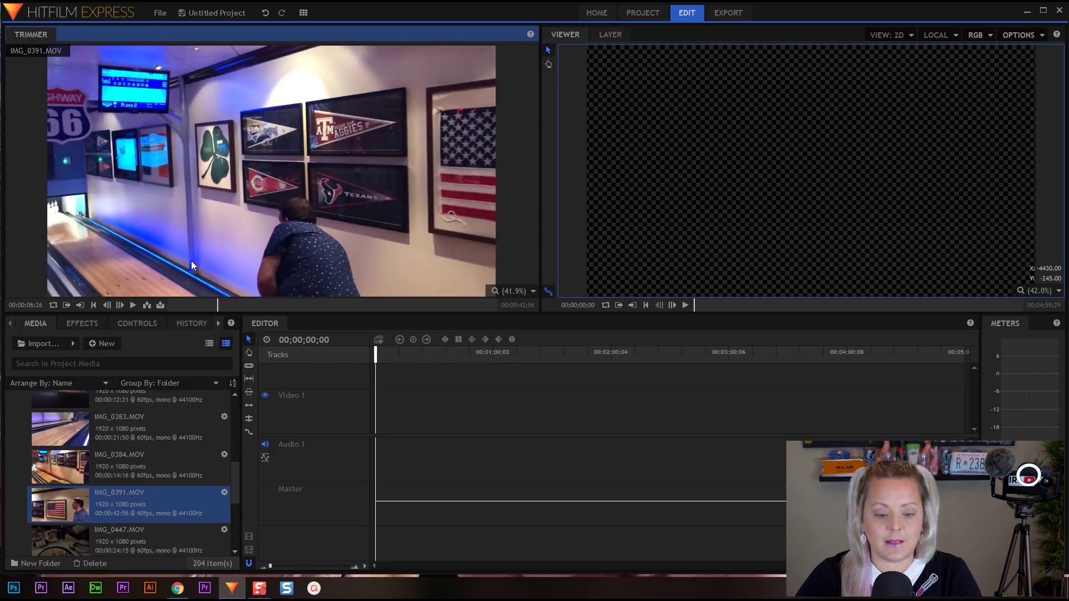
click(225, 494)
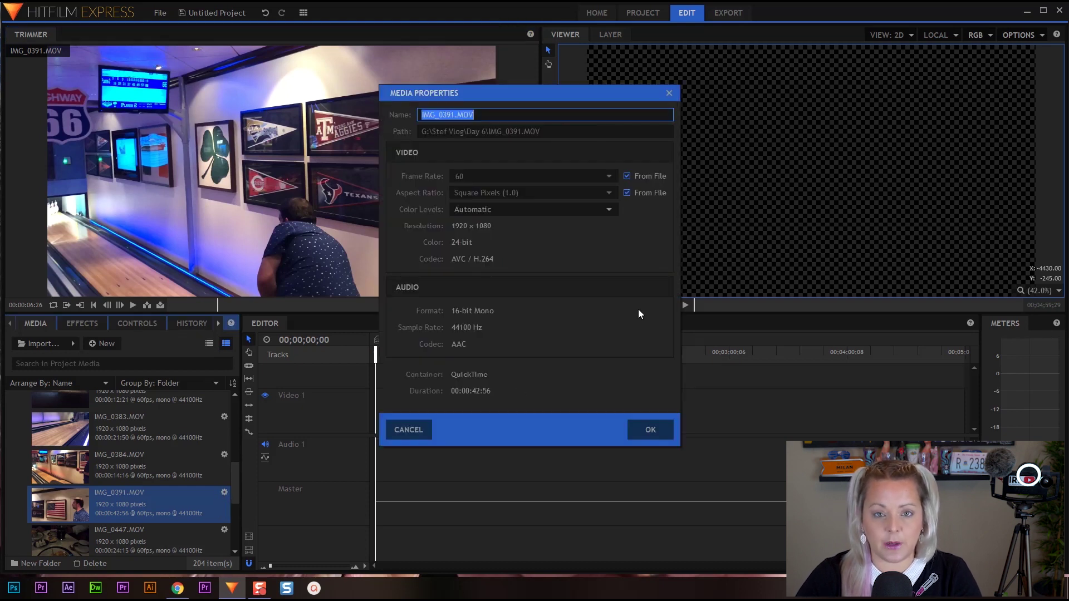
- Override the file frame rate and set IMG_0391.MOV to 30 fps
click(627, 175)
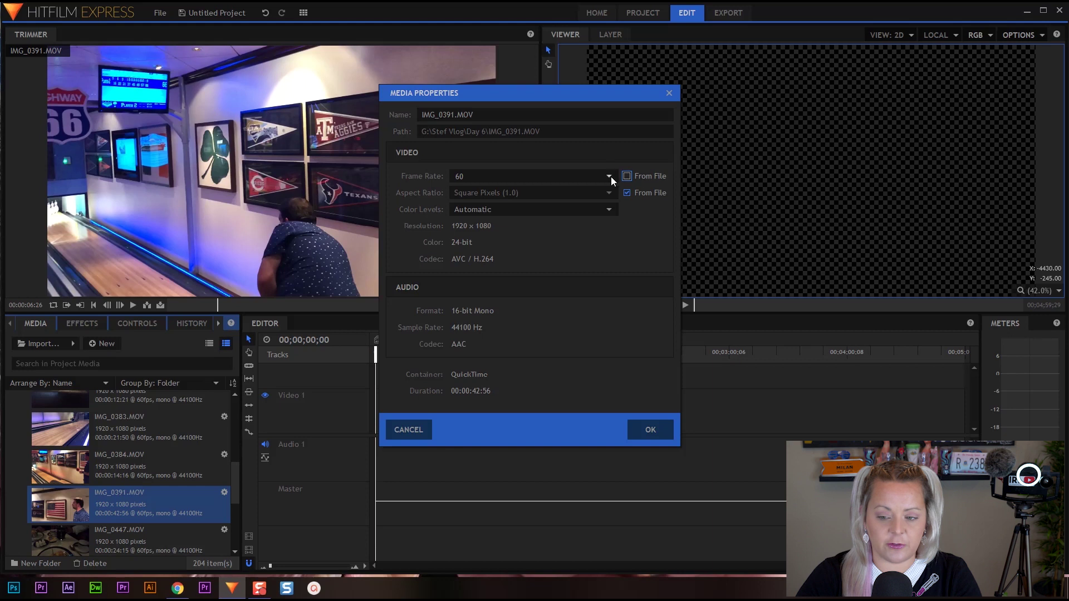
click(609, 177)
click(577, 235)
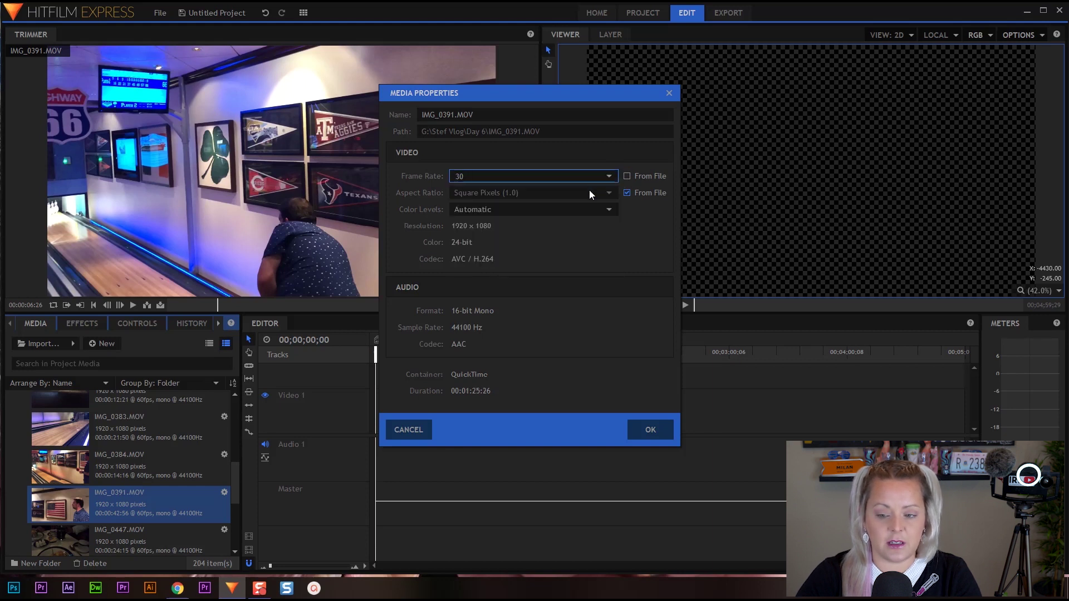
click(663, 430)
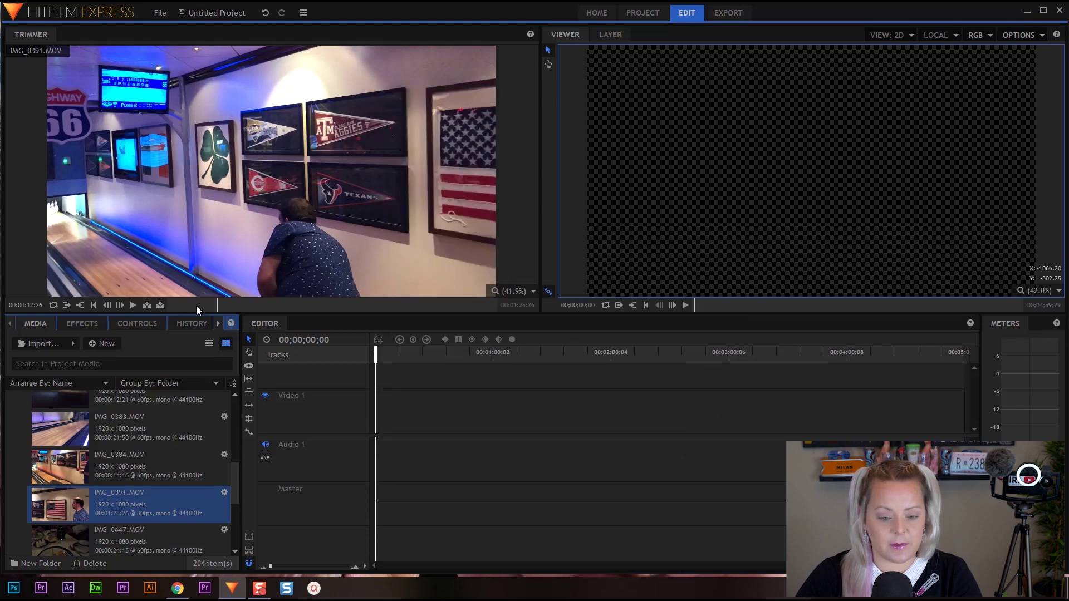
- Rewind and replay the conformed clip to check its slow-motion playback
drag(219, 307, 138, 309)
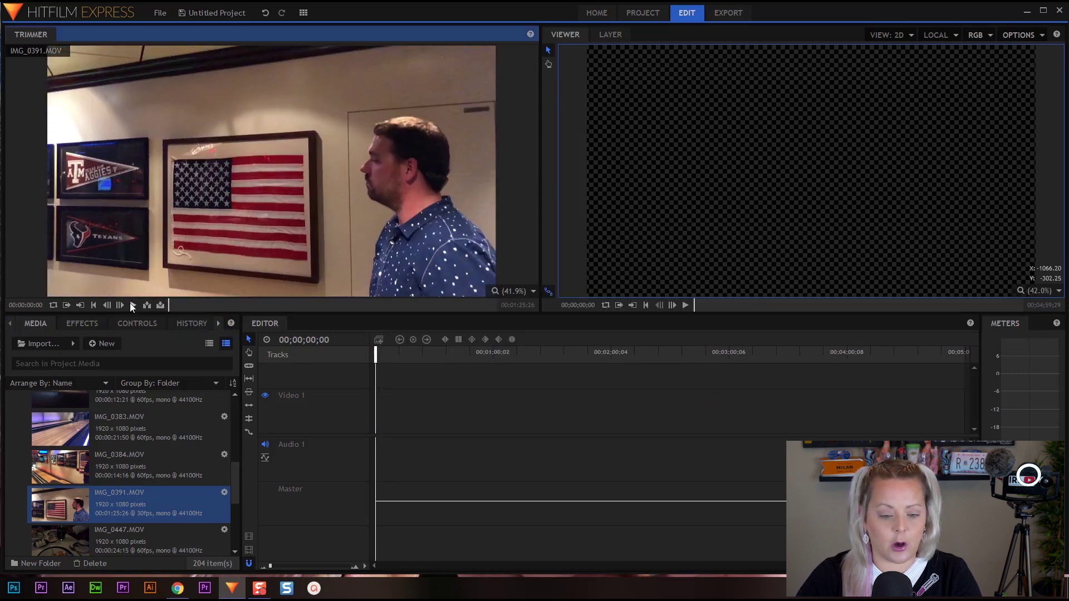
click(132, 304)
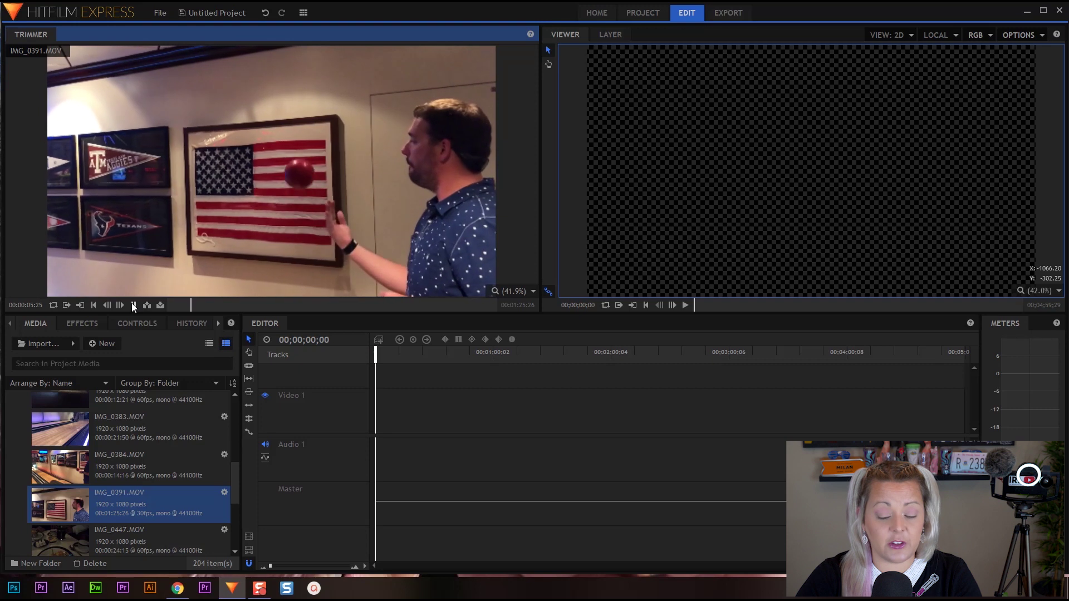
click(132, 305)
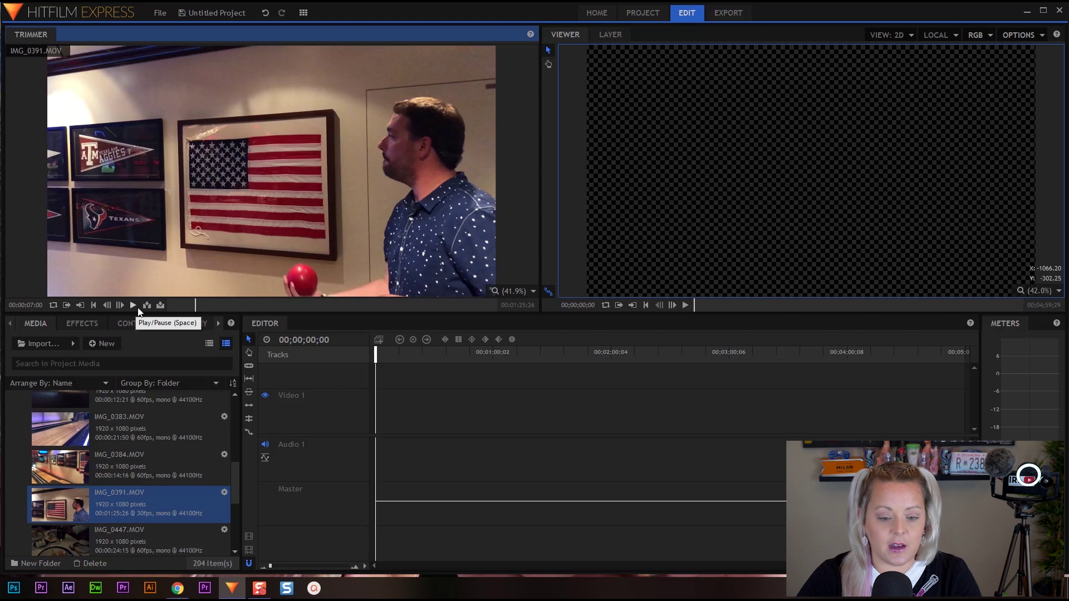
click(132, 306)
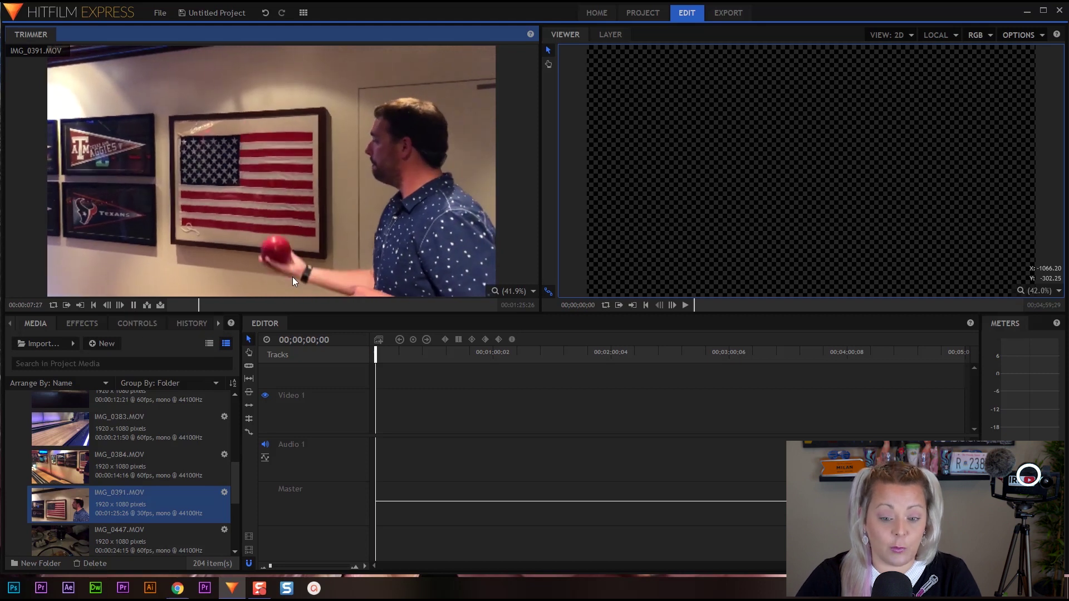
click(132, 305)
scroll(158, 472, up, 5)
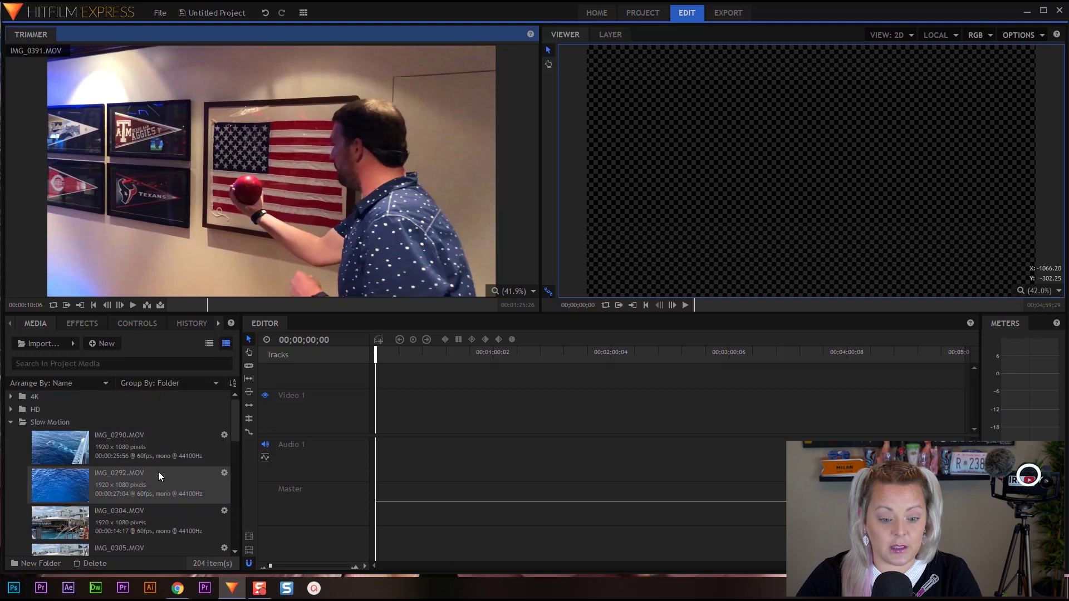
- Conform IMG_0290.MOV and IMG_0292.MOV from their file frame rate to 30 fps
click(224, 435)
click(627, 176)
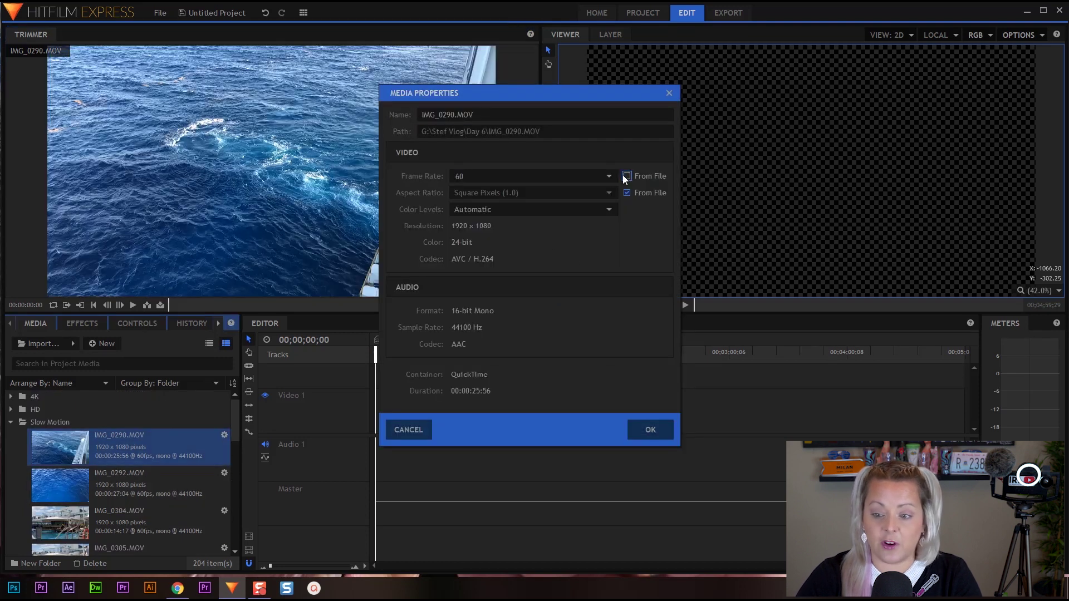
click(612, 178)
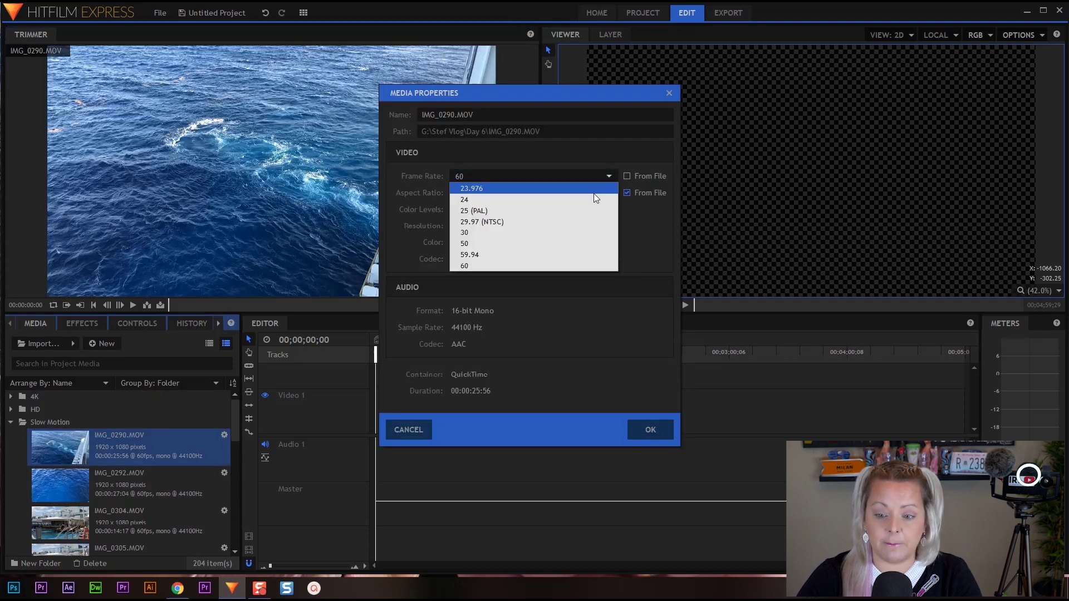
click(529, 234)
click(650, 429)
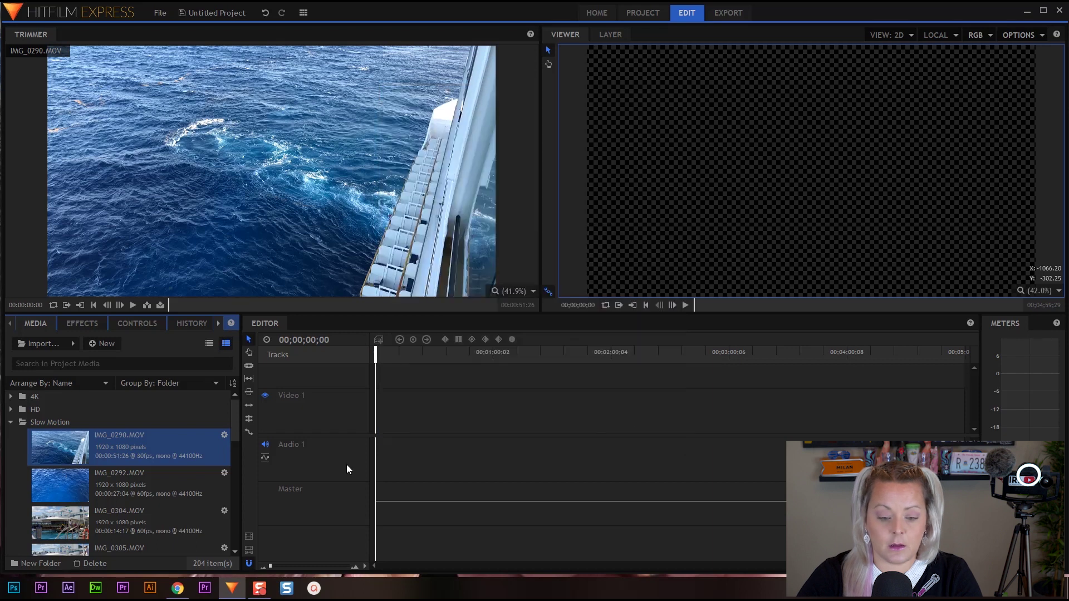
click(224, 473)
click(627, 176)
click(612, 178)
click(574, 233)
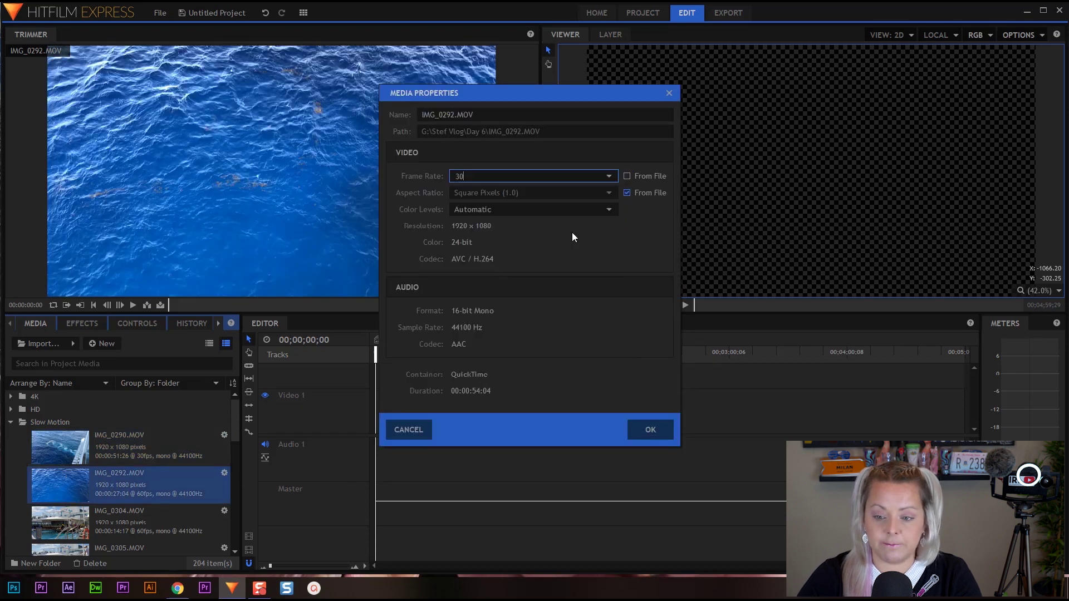
click(651, 429)
- Conform IMG_0334, IMG_0447, IMG_1001, IMG_1008 and IMG_1010 to 30 fps
click(225, 469)
click(627, 176)
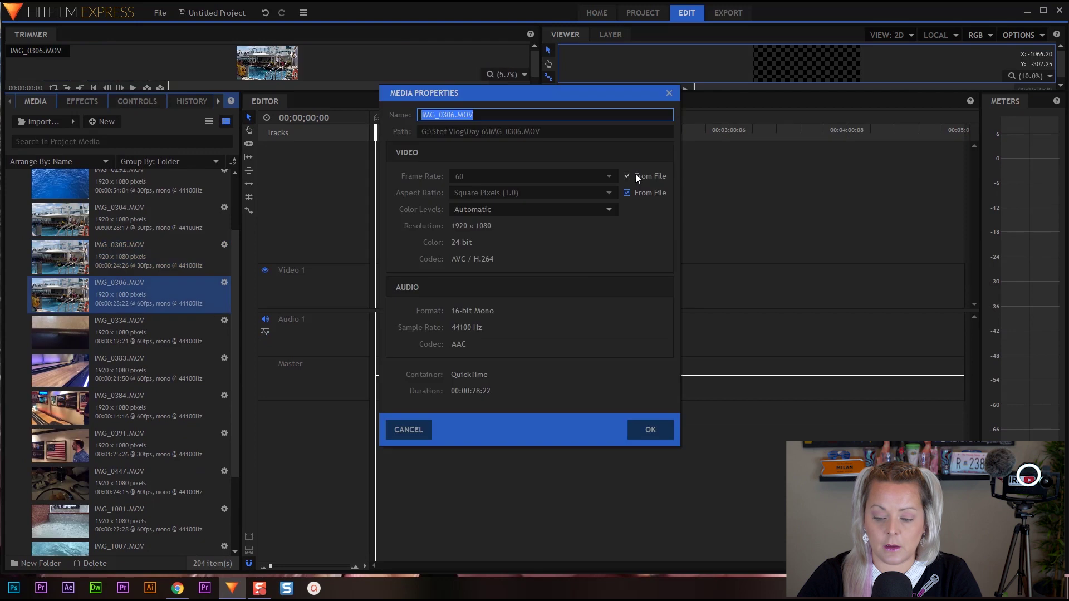
click(627, 176)
click(608, 176)
click(580, 233)
click(651, 429)
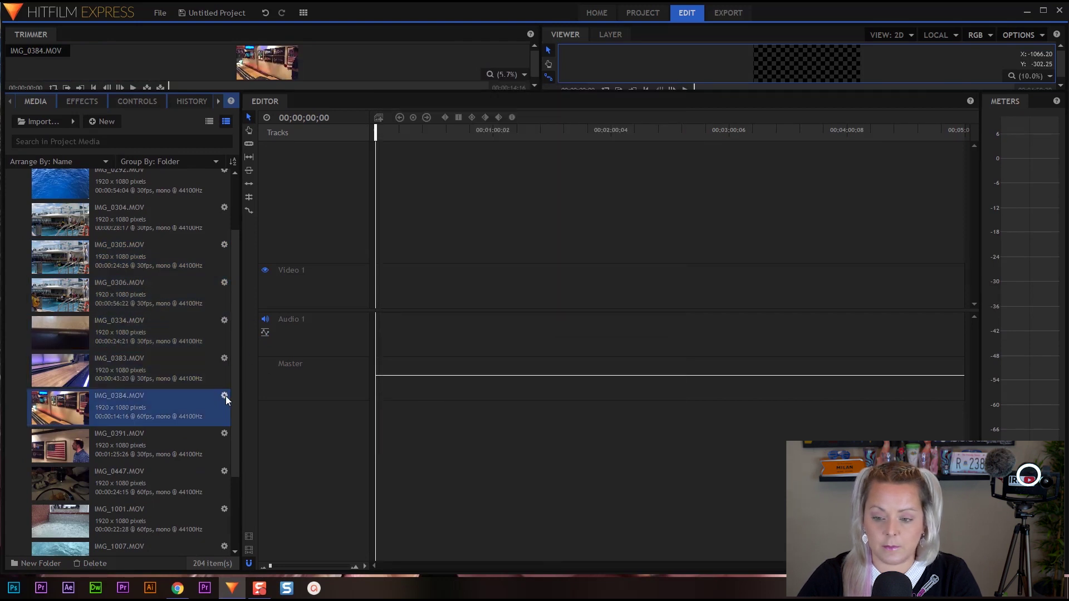
click(223, 395)
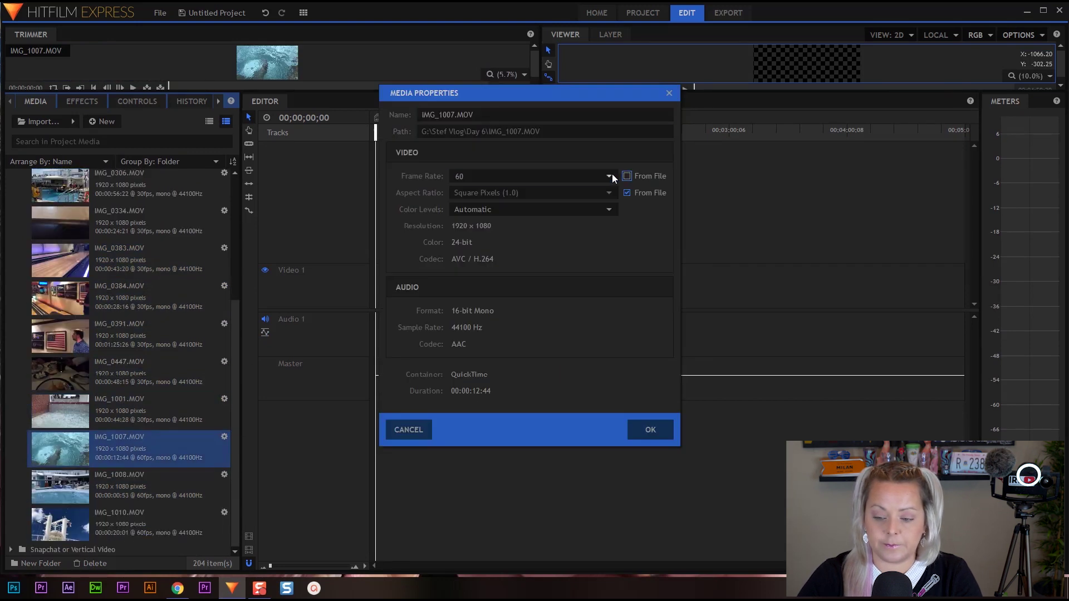
click(651, 438)
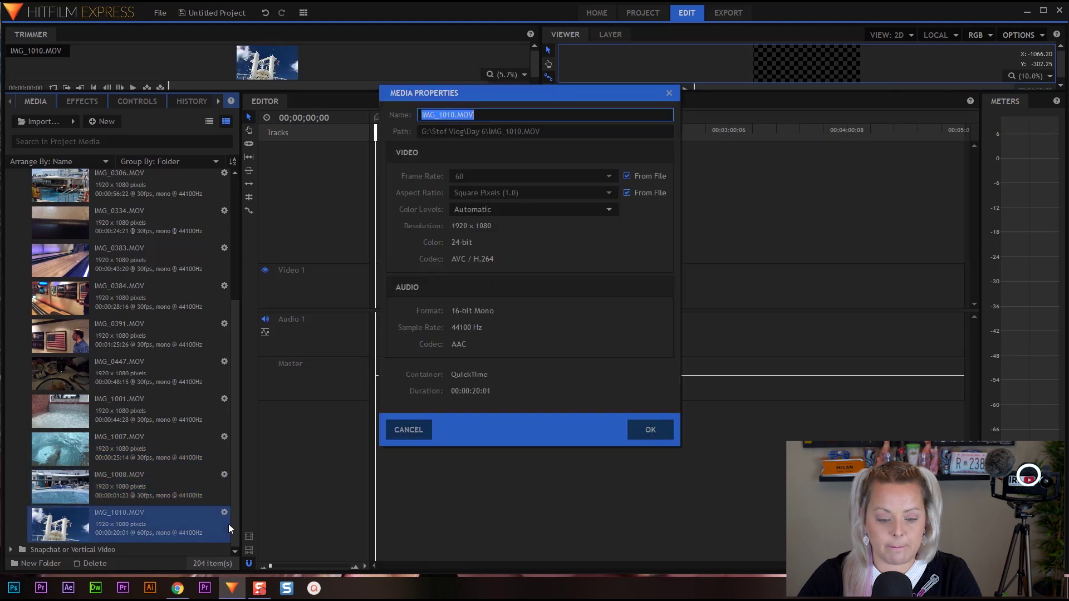
click(650, 430)
scroll(150, 390, up, 5)
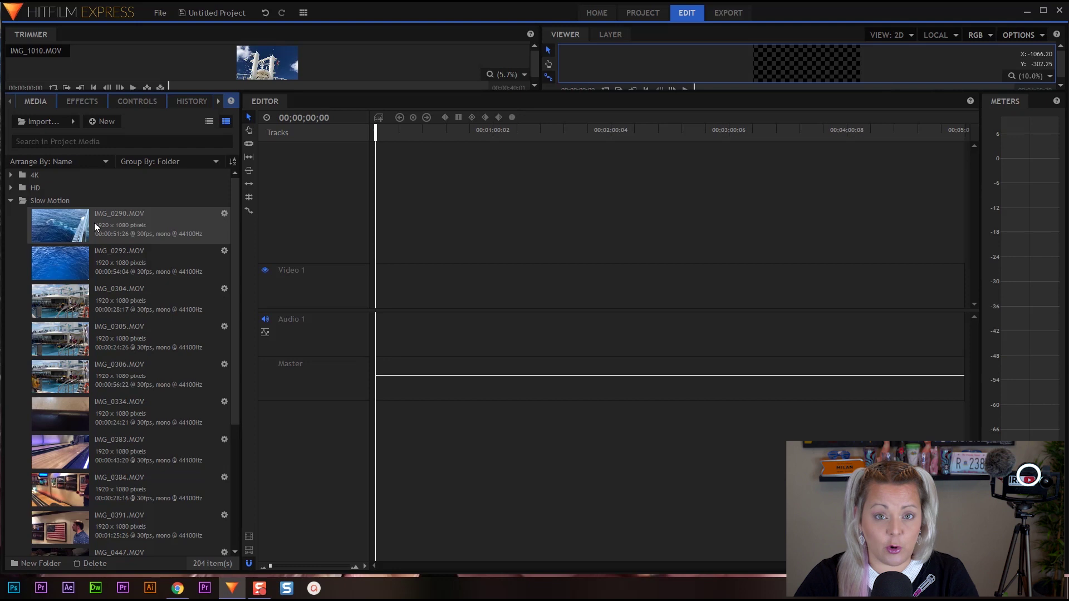
- Expand and collapse the Snapchat or Vertical Video, Slow Motion and HD folders to review their clips
click(10, 202)
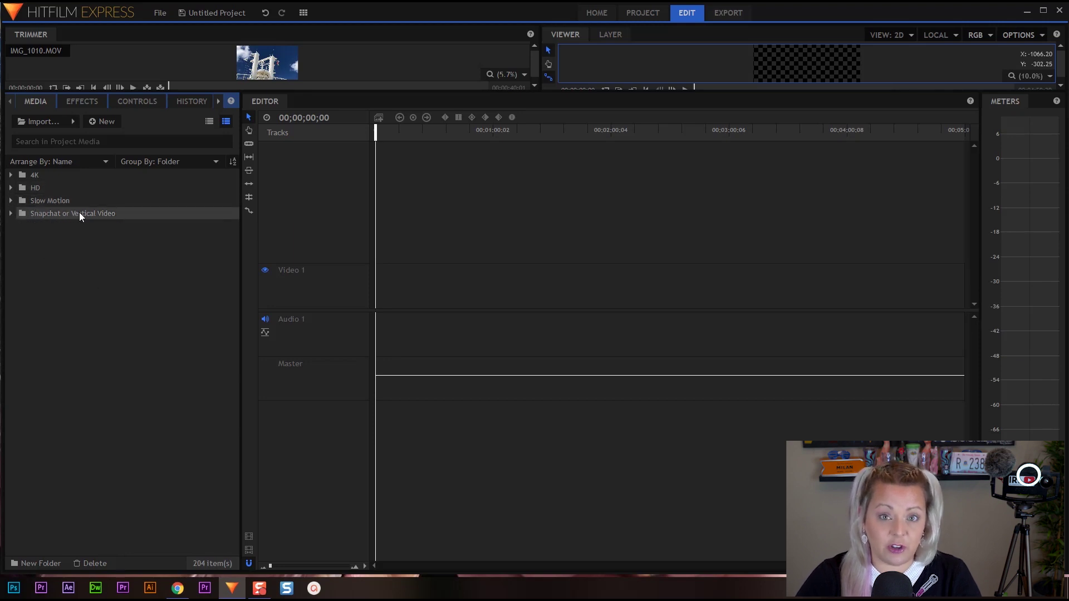
click(10, 213)
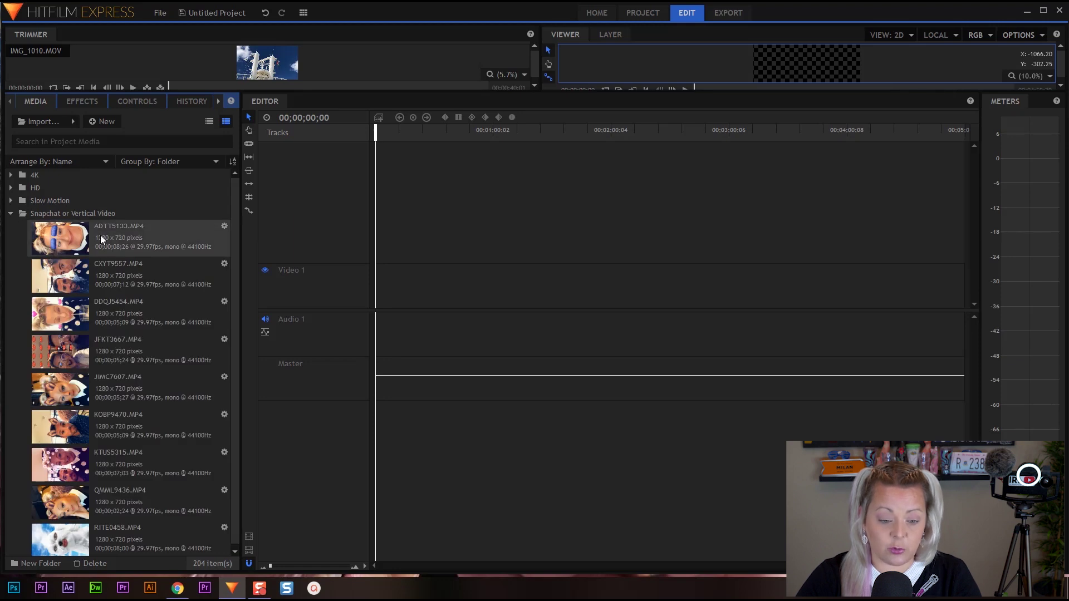
click(11, 201)
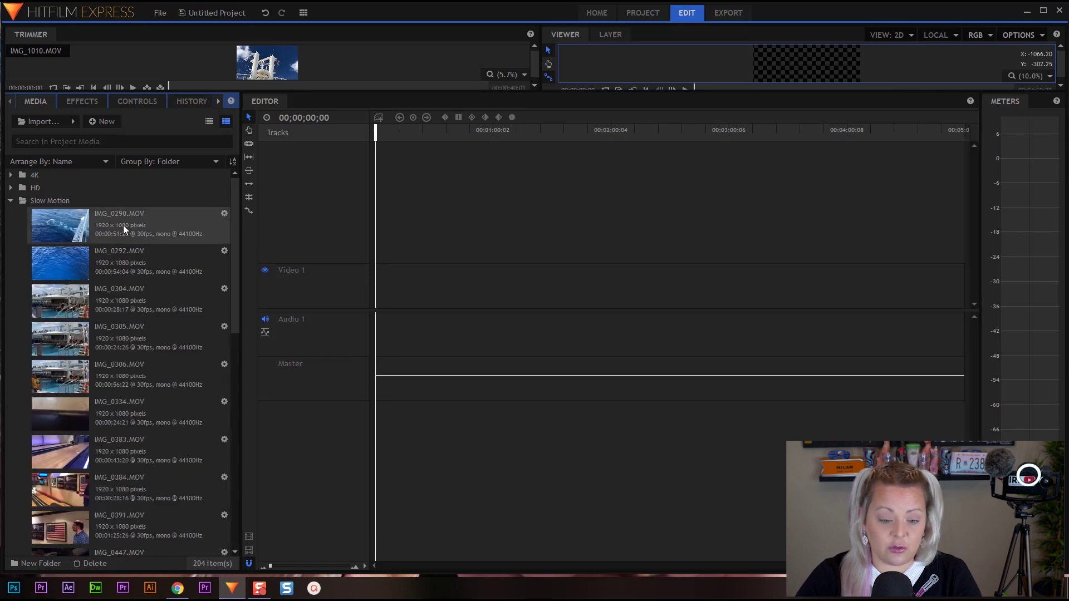
click(11, 188)
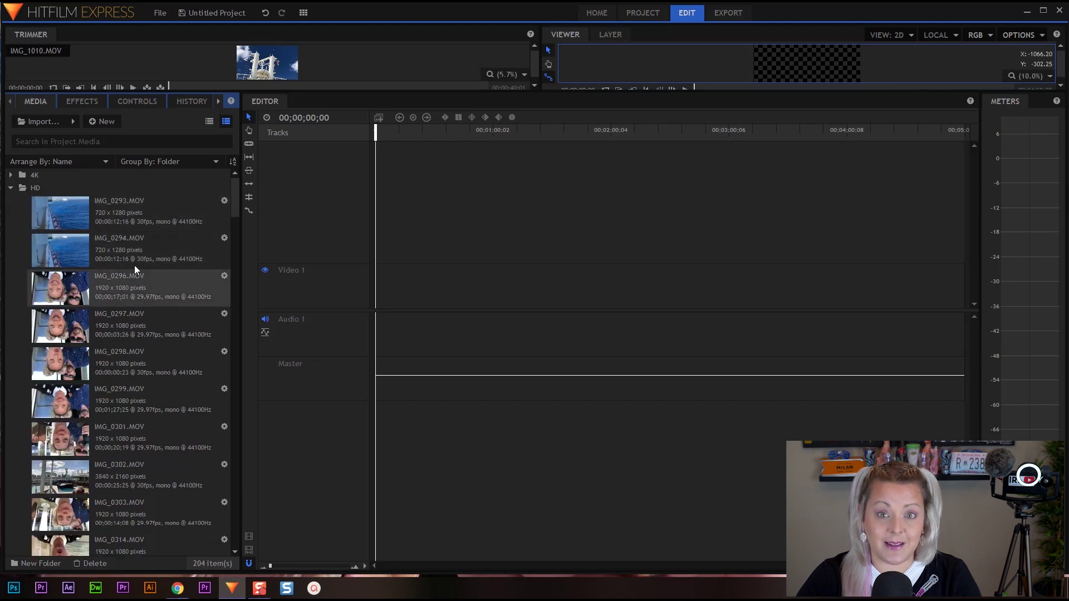
click(10, 187)
click(11, 201)
click(11, 214)
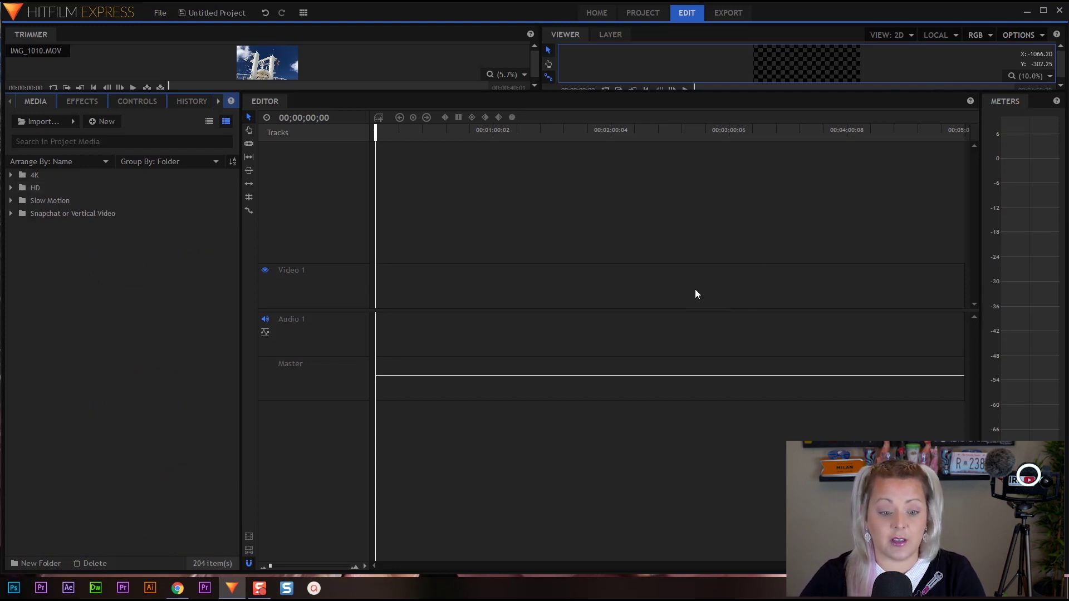
- Drop HD clips IMG_0293.MOV through IMG_1025.MOV onto the empty timeline and preview them
click(10, 187)
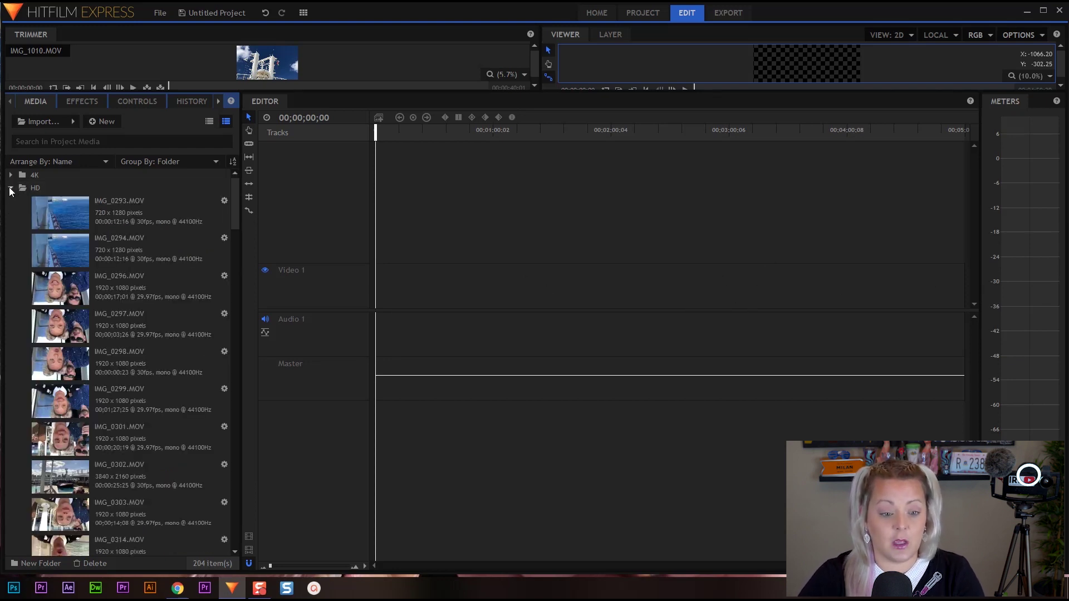
click(130, 219)
scroll(104, 210, down, 20)
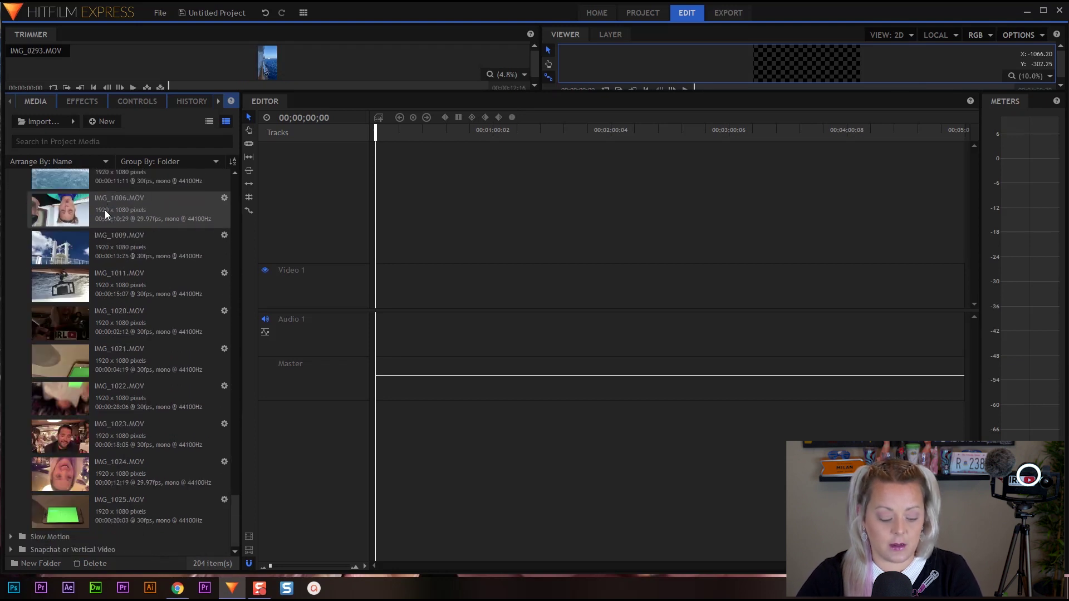
shift+click(121, 510)
drag(125, 406, 404, 285)
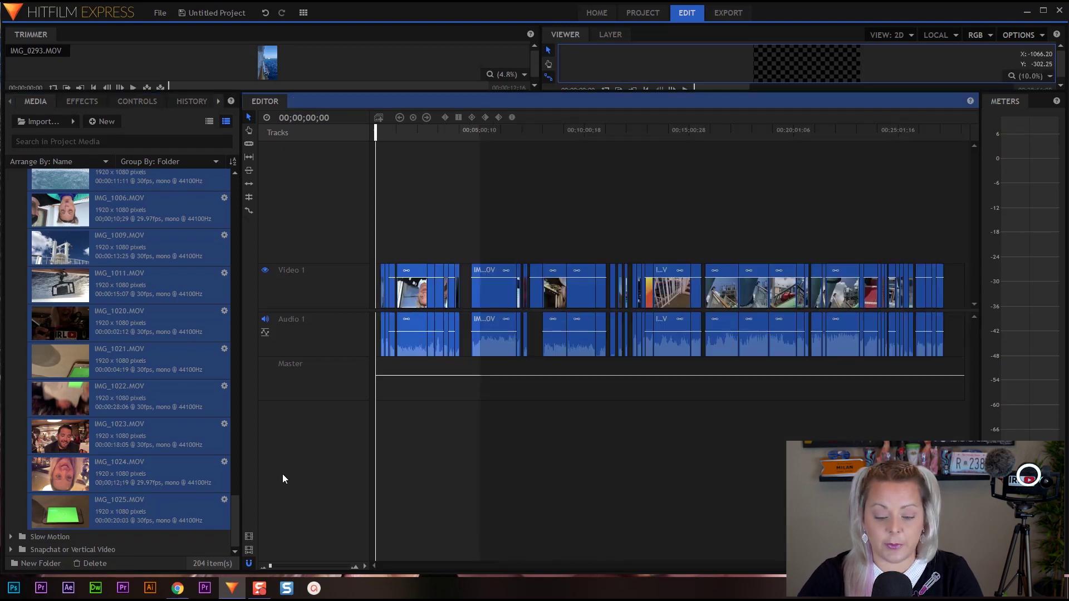
drag(375, 132, 955, 144)
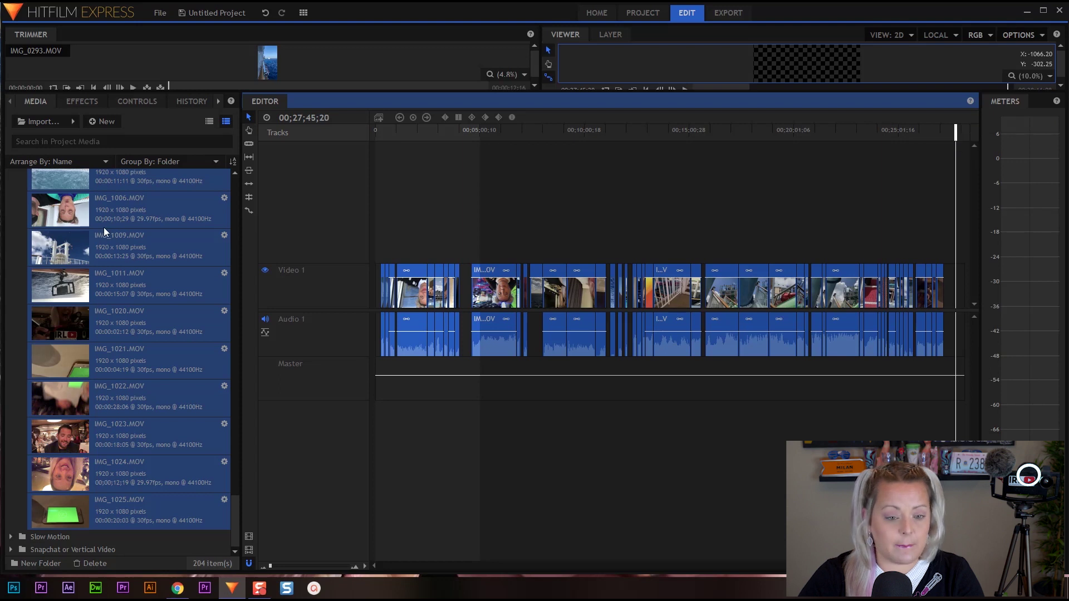
scroll(99, 225, up, 10)
scroll(98, 231, up, 15)
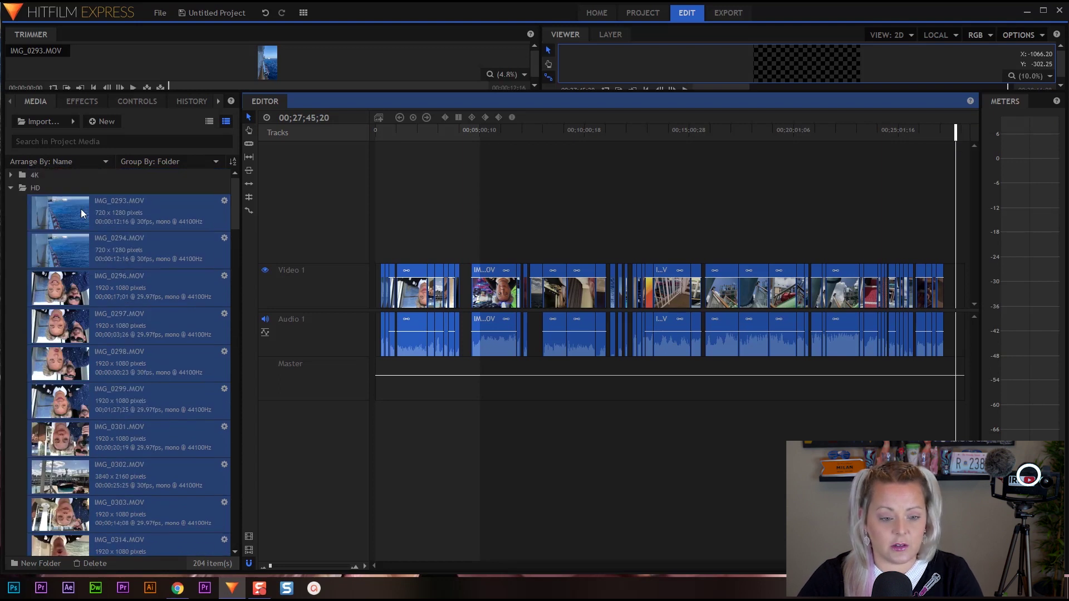
click(11, 192)
key(ctrl+i)
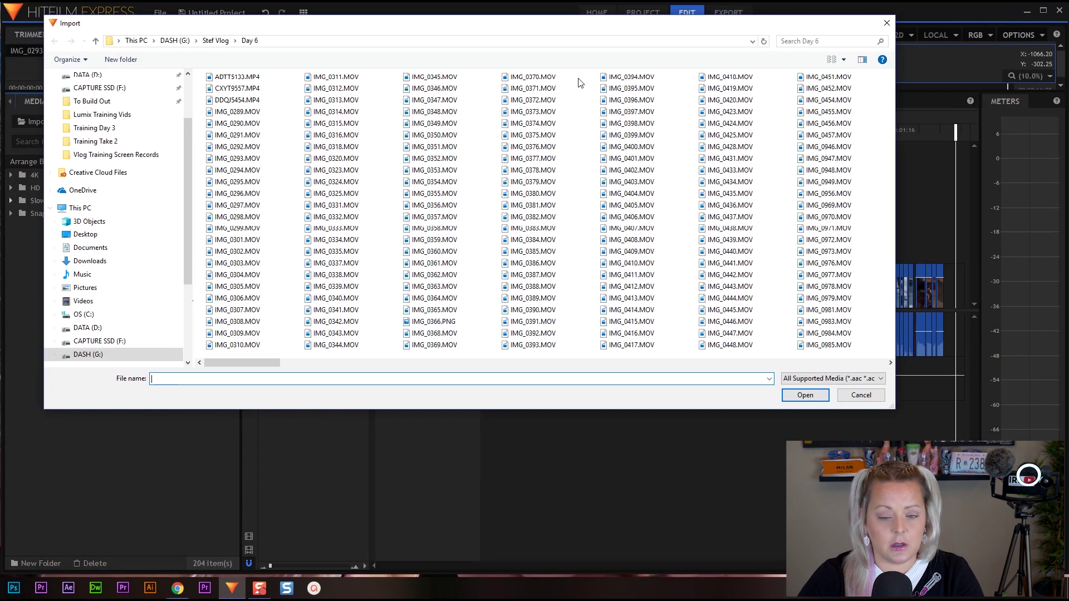
- Drag Slow Motion clips from IMG_0290.MOV to the last clip after the HD footage
click(844, 387)
click(11, 200)
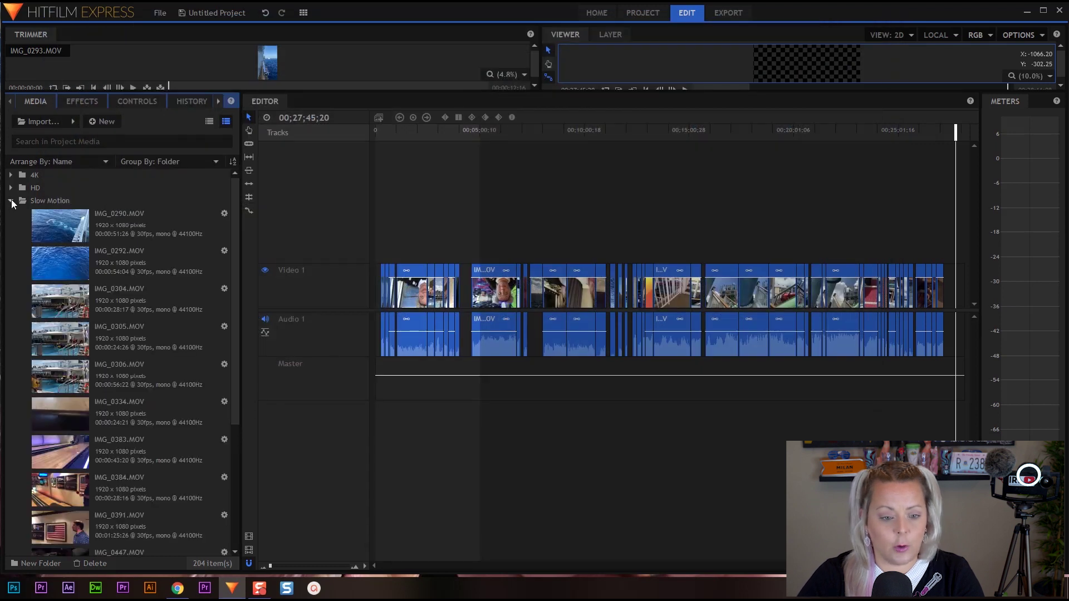
click(92, 221)
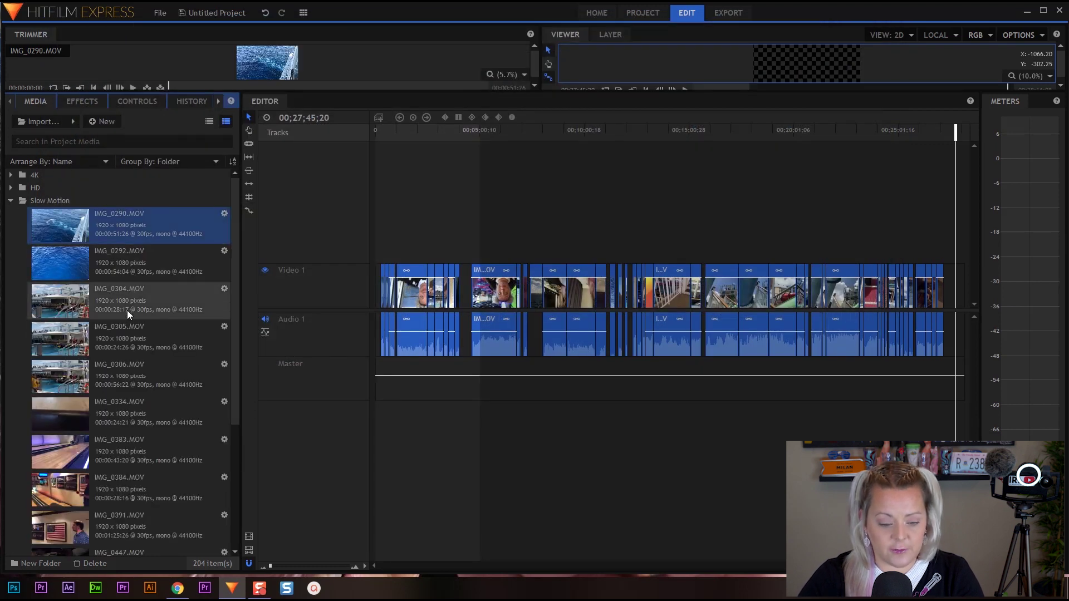
scroll(127, 310, down, 3)
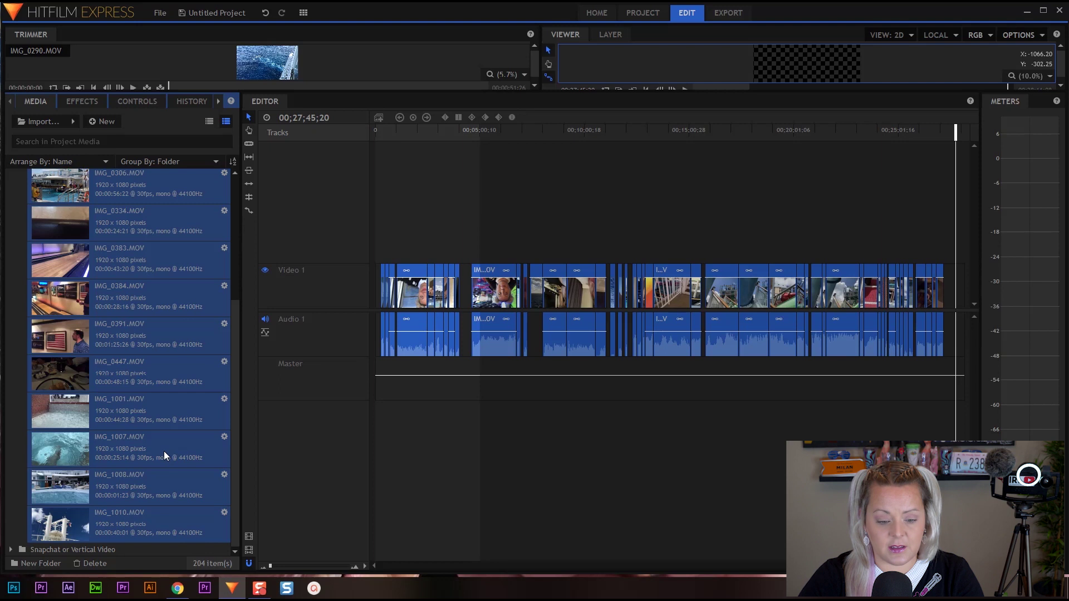
drag(113, 450, 956, 286)
drag(805, 132, 975, 139)
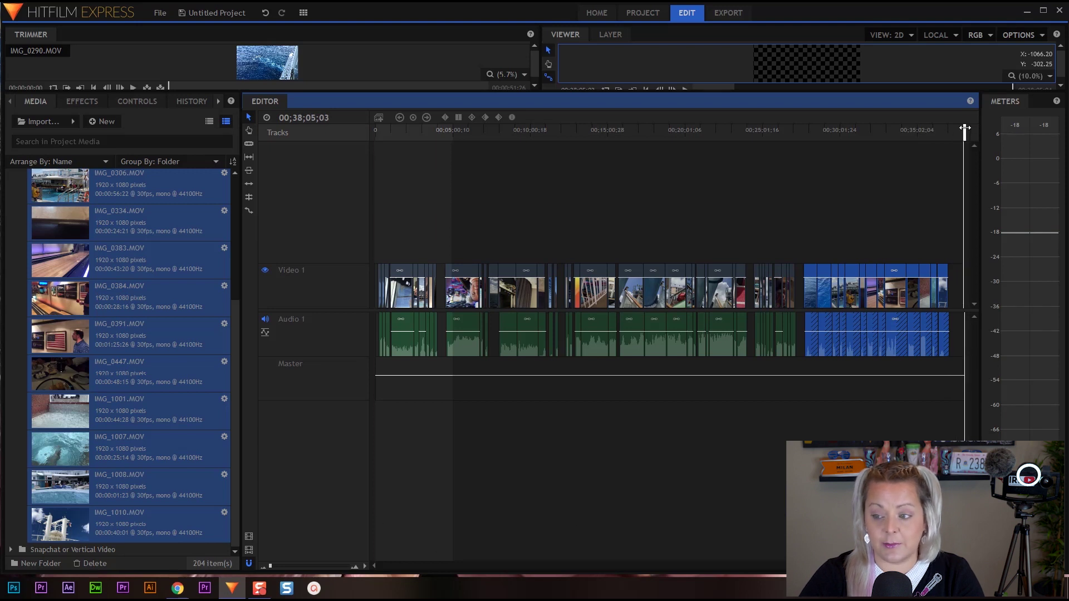
- Drop all Snapchat or Vertical Video clips, from ADTT5133.MP4 on, at the timeline end
scroll(90, 242, up, 5)
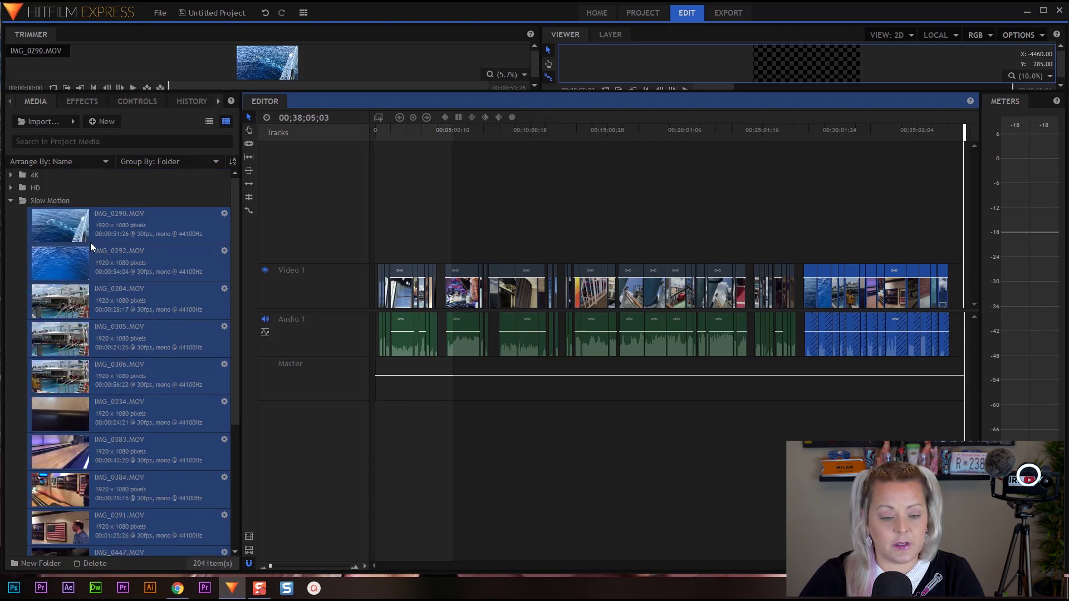
click(11, 201)
click(11, 214)
click(160, 235)
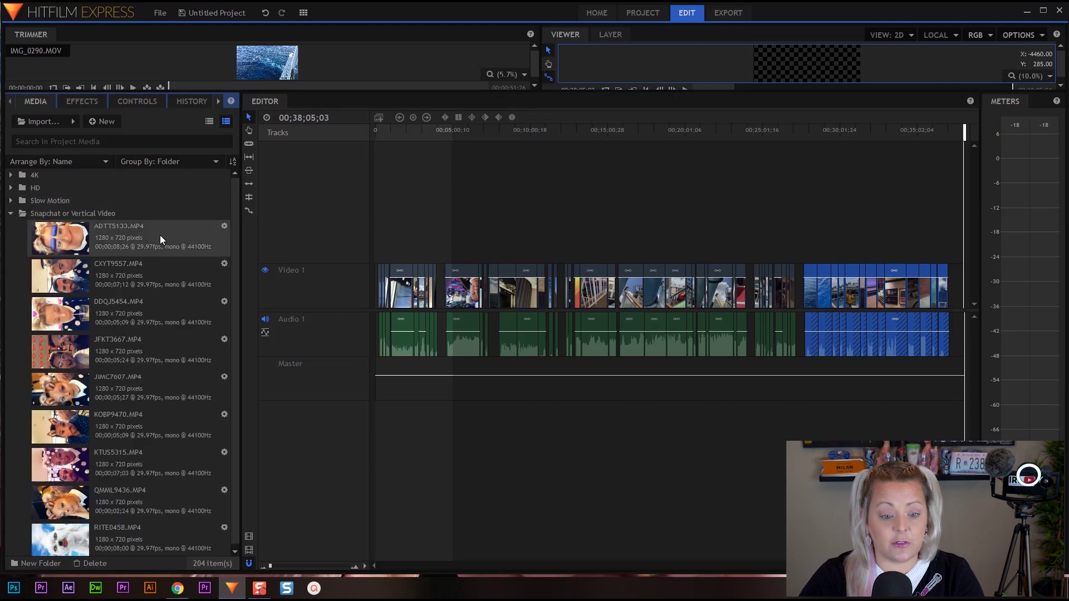
shift+click(111, 535)
mouse_move(109, 507)
mouse_down()
mouse_move(576, 290)
mouse_move(962, 289)
mouse_move(964, 280)
mouse_up()
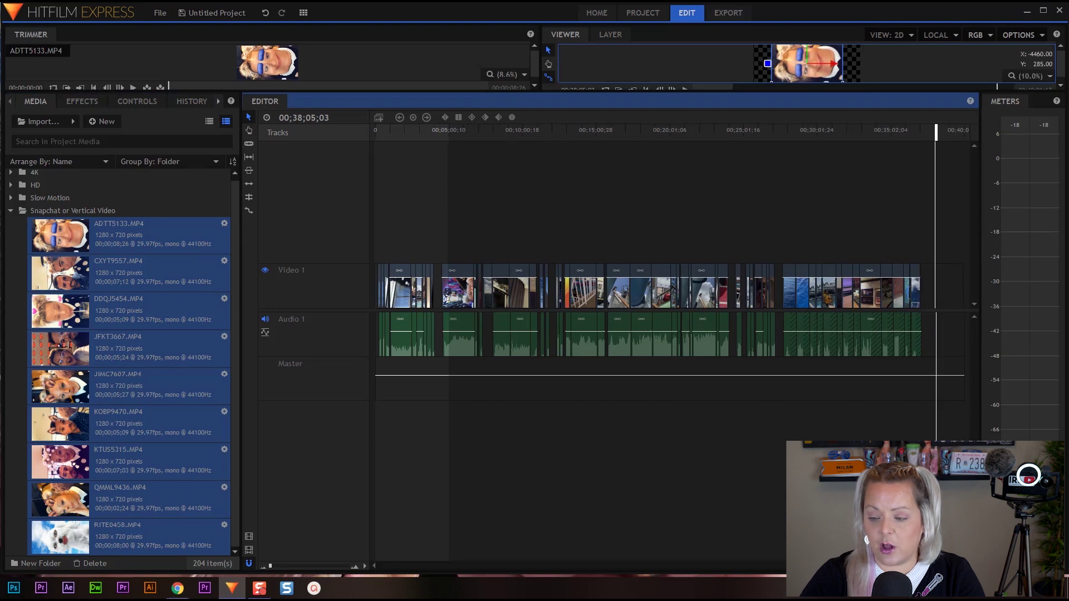
- Zoom and scrub through the timeline to check the newly added vertical clips
click(272, 565)
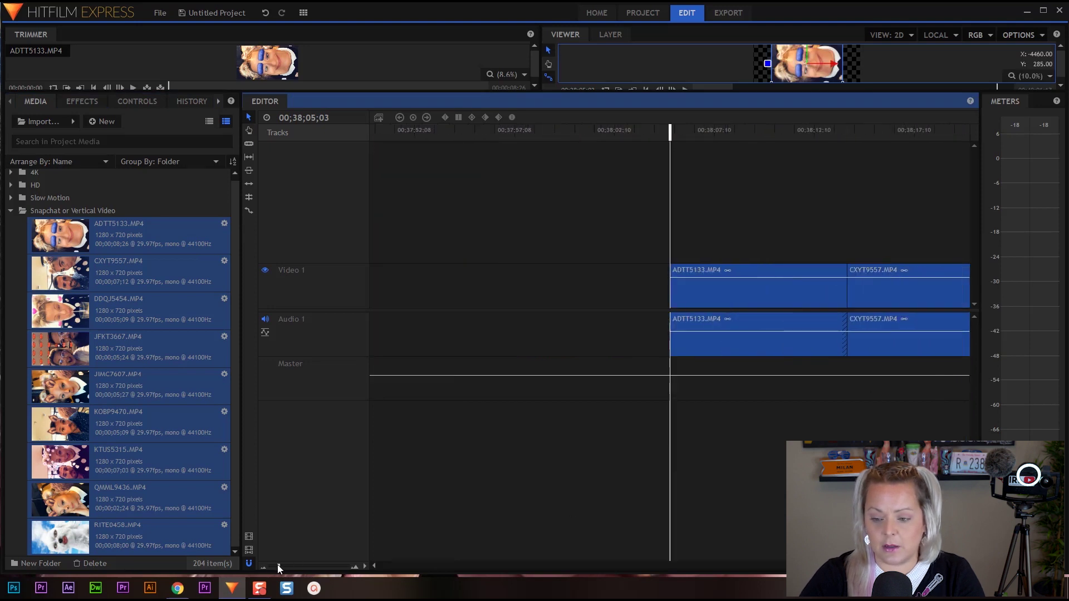
drag(671, 133, 455, 186)
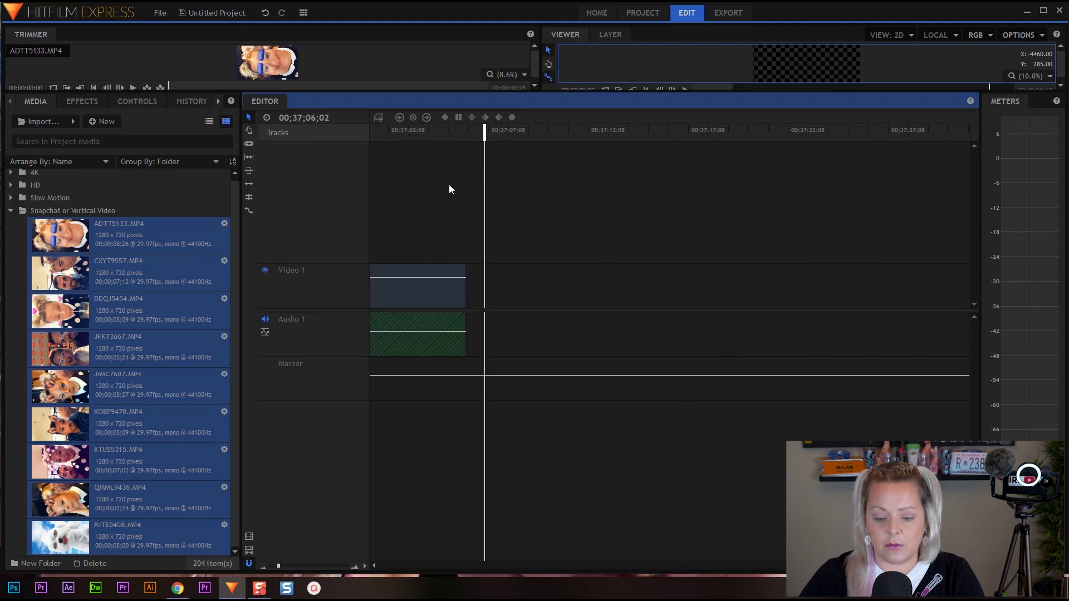
drag(278, 566, 271, 566)
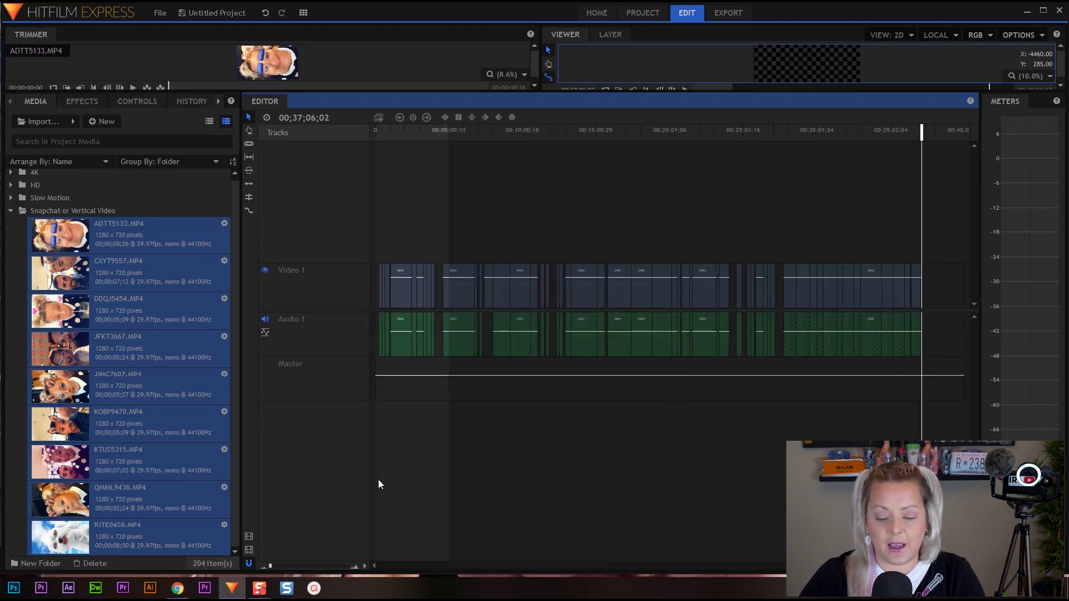
click(440, 133)
drag(416, 134, 572, 137)
drag(997, 215, 640, 255)
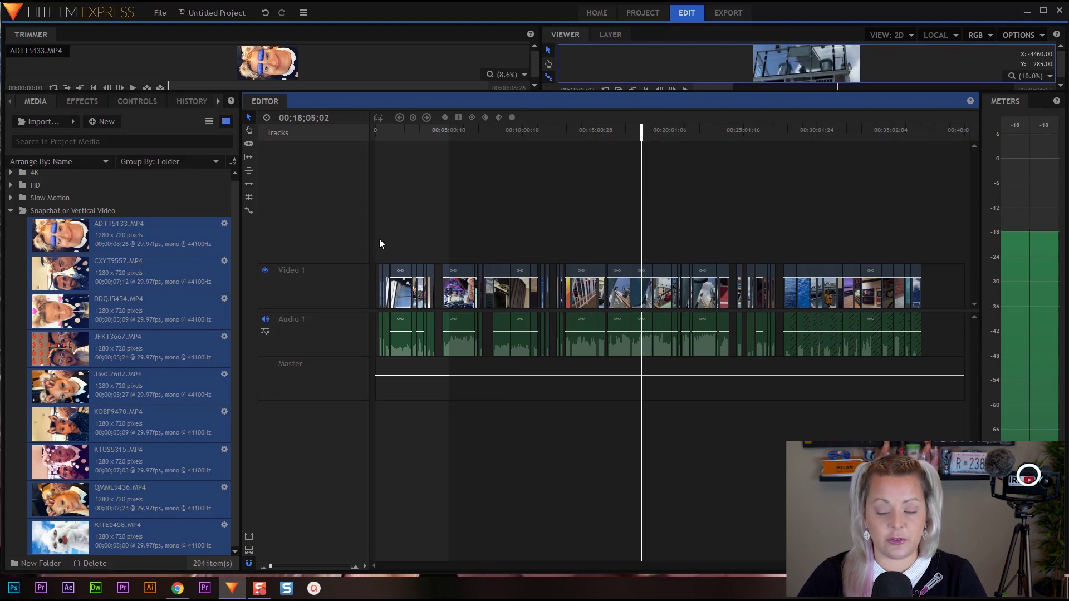
mouse_move(921, 131)
mouse_down()
mouse_move(961, 134)
mouse_move(927, 133)
mouse_up()
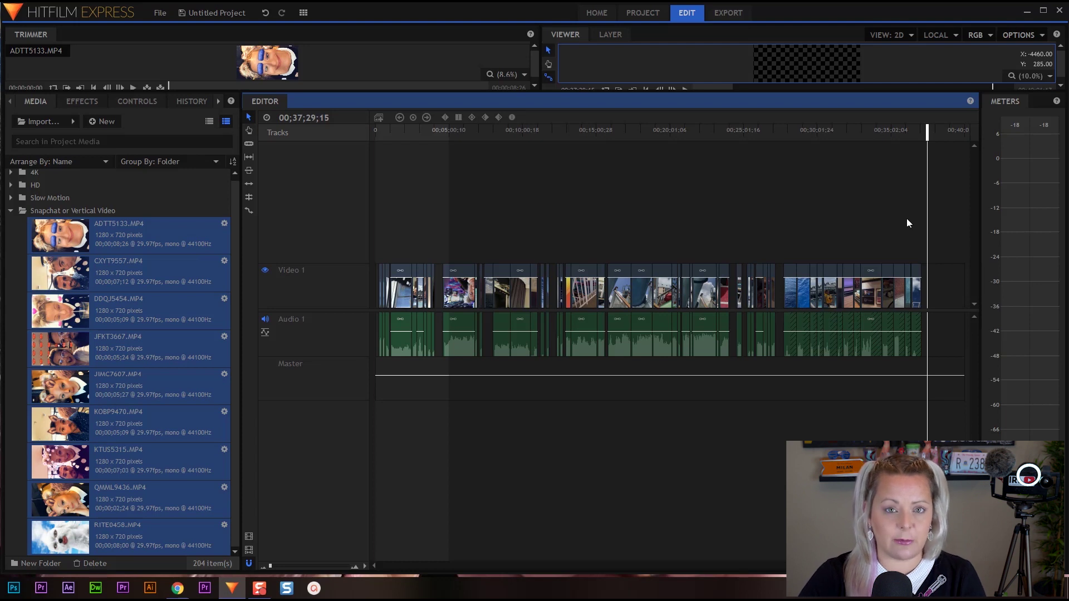
- Marquee-select all clips on the timeline
drag(921, 229, 375, 390)
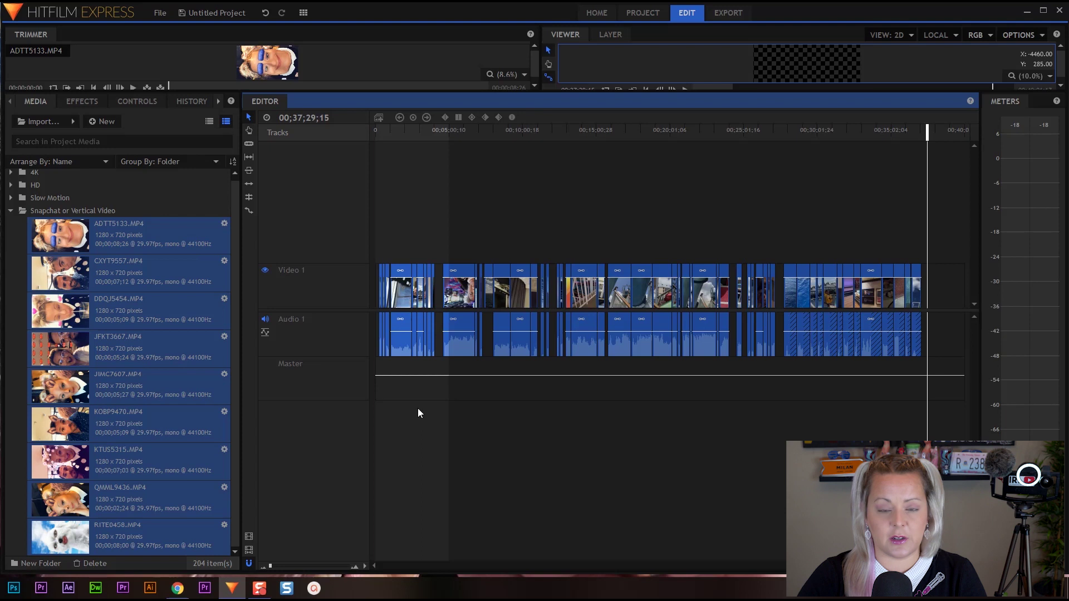
click(887, 225)
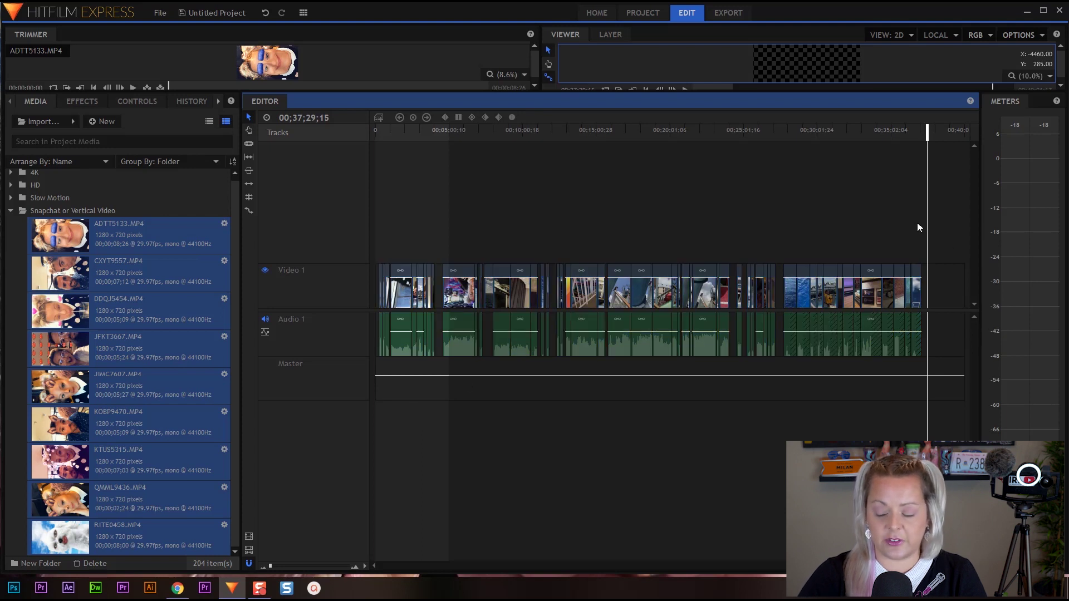
drag(924, 224, 373, 375)
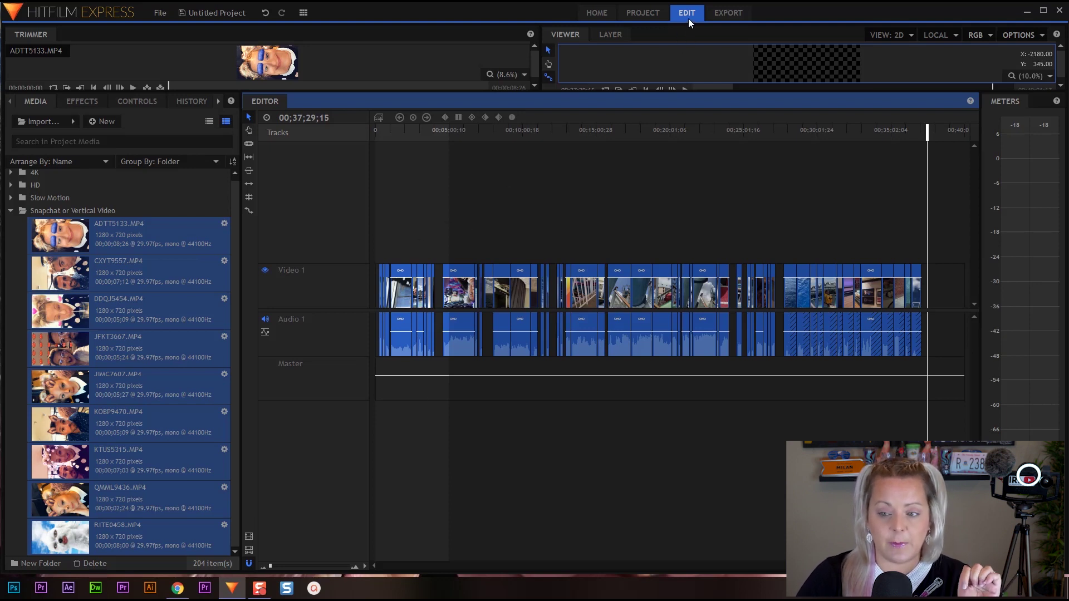
- Set GoPro CineForm YUV 10-bit (MOV) as the default export preset, verify it, then return to Edit
click(726, 12)
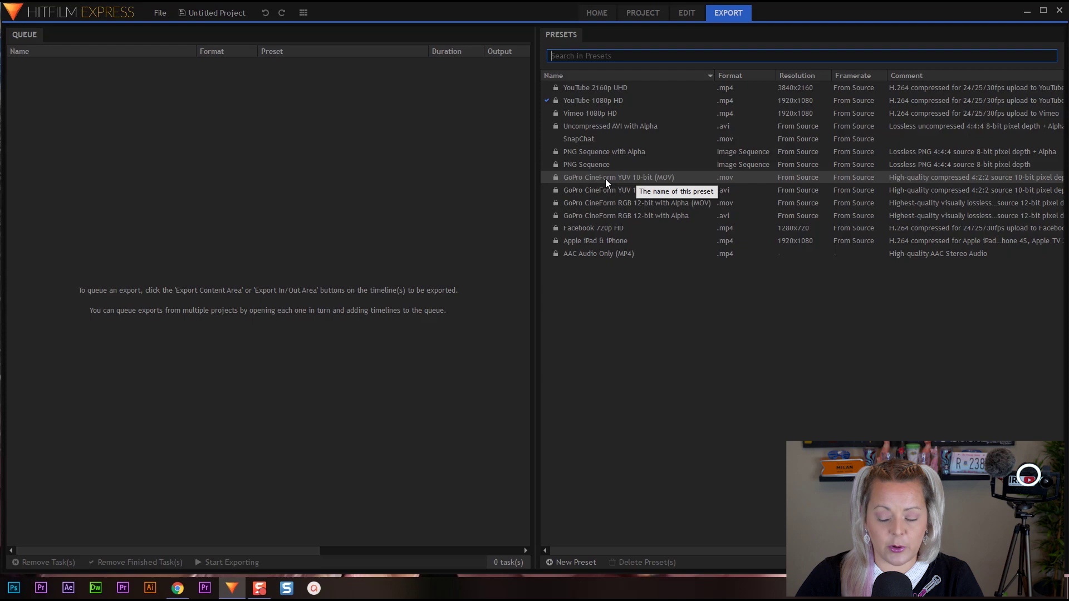
right_click(574, 176)
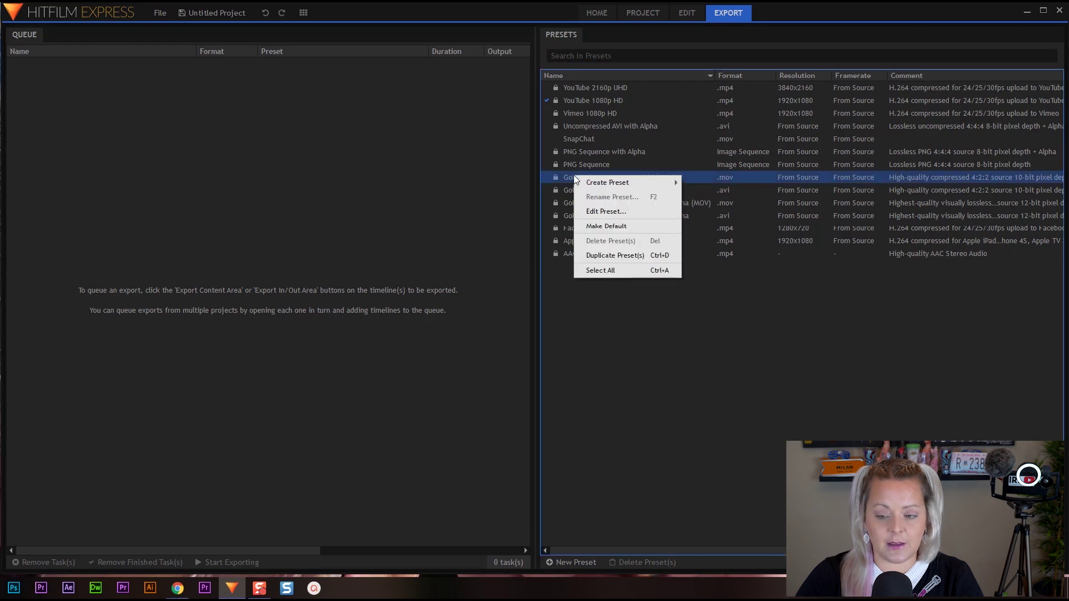
click(591, 228)
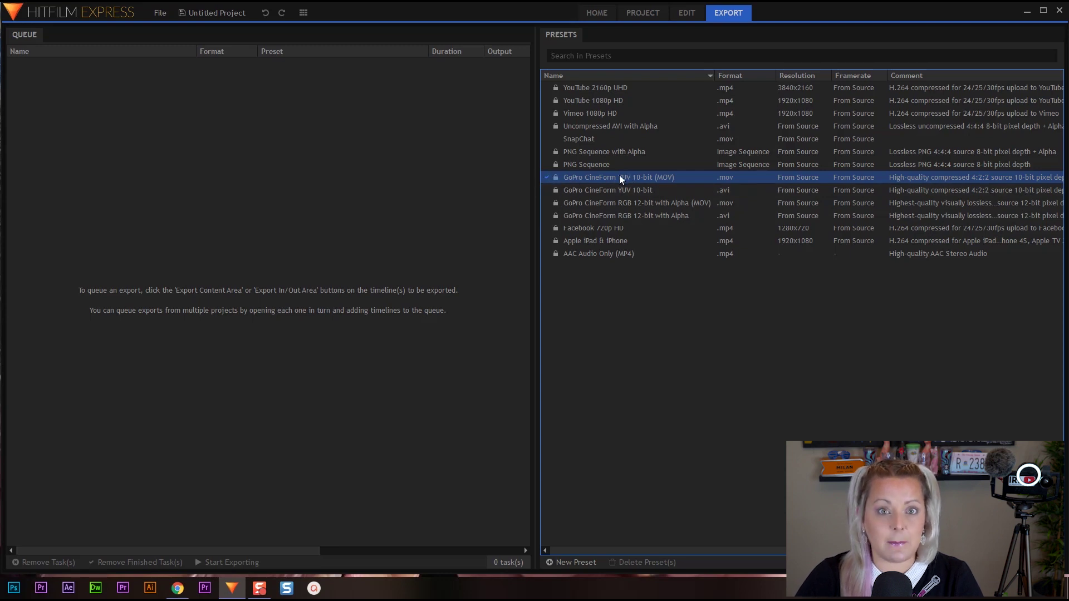
right_click(589, 176)
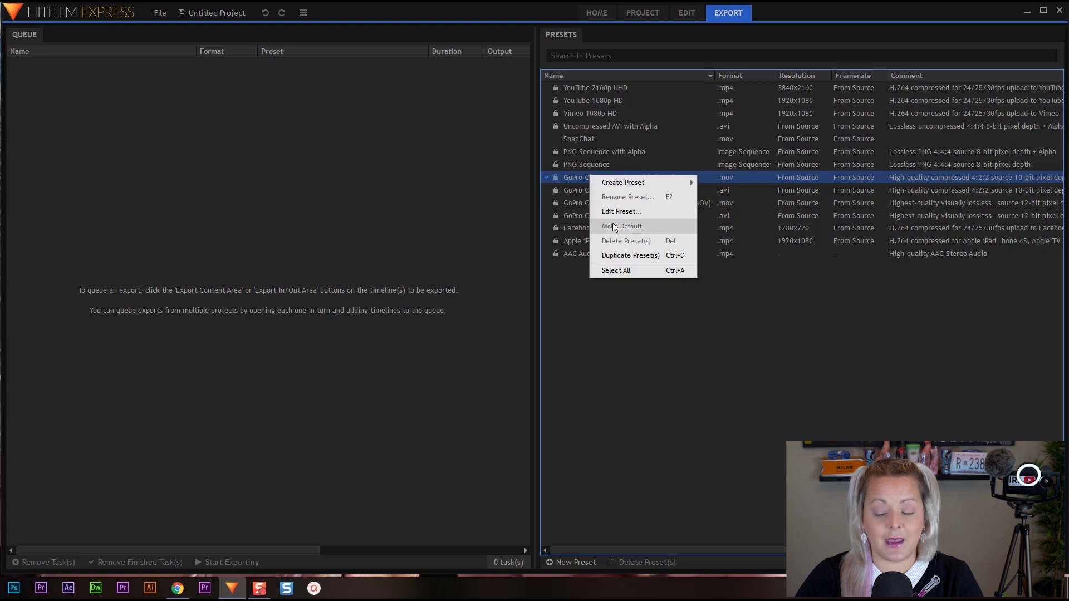
click(626, 280)
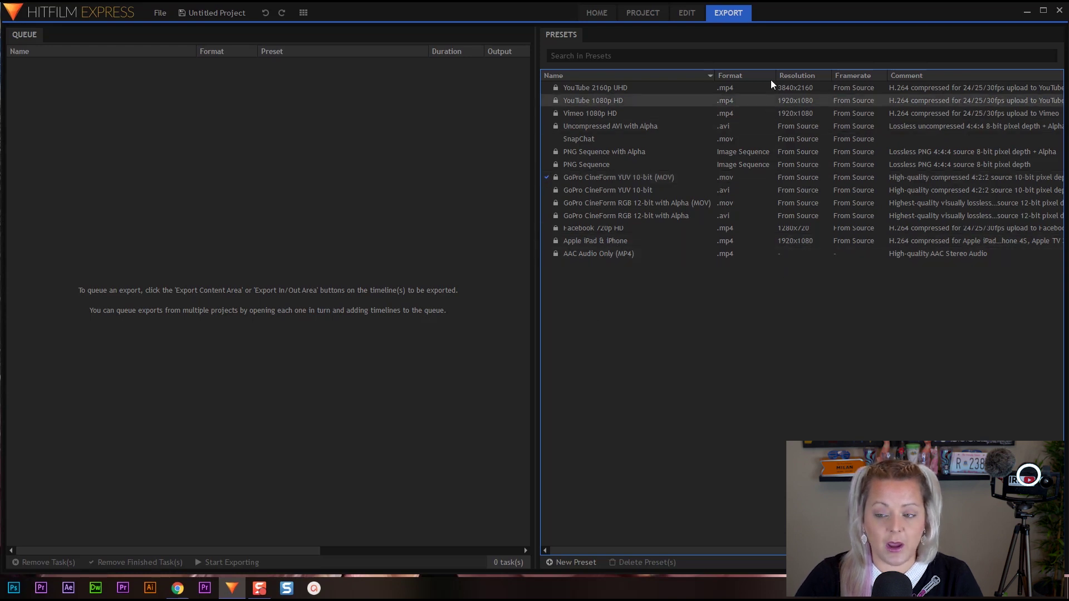
click(687, 14)
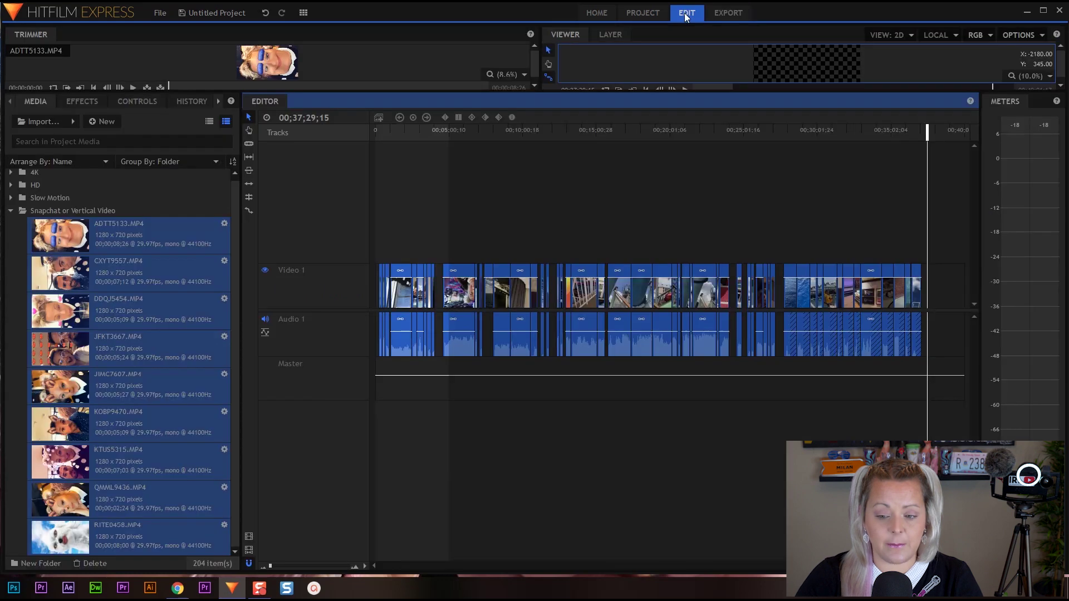
- Send the selected Video 1 clips to the export queue from their right-click menu
right_click(402, 287)
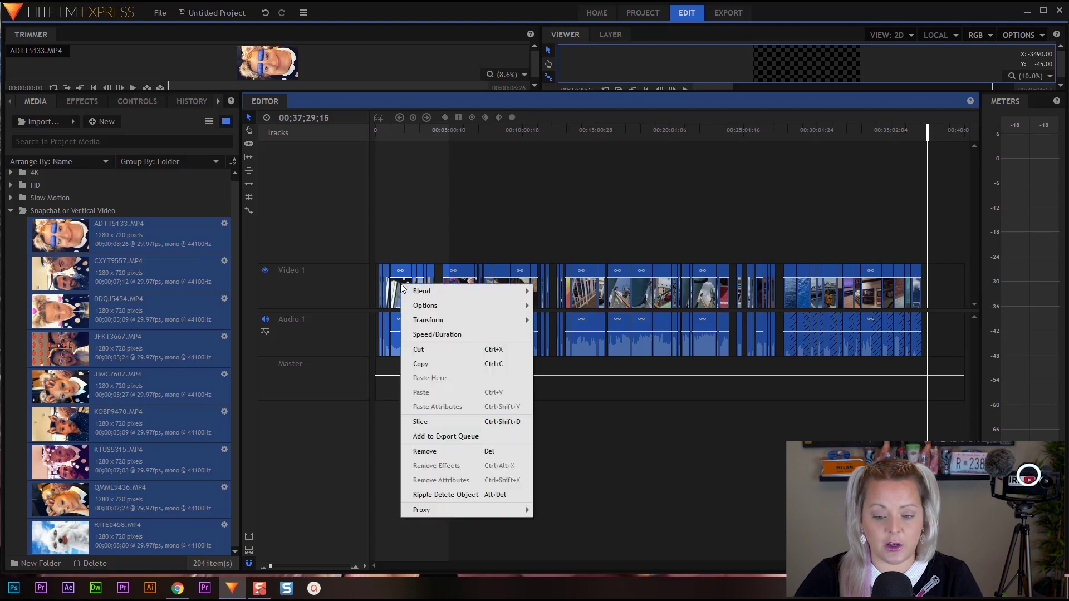
click(433, 440)
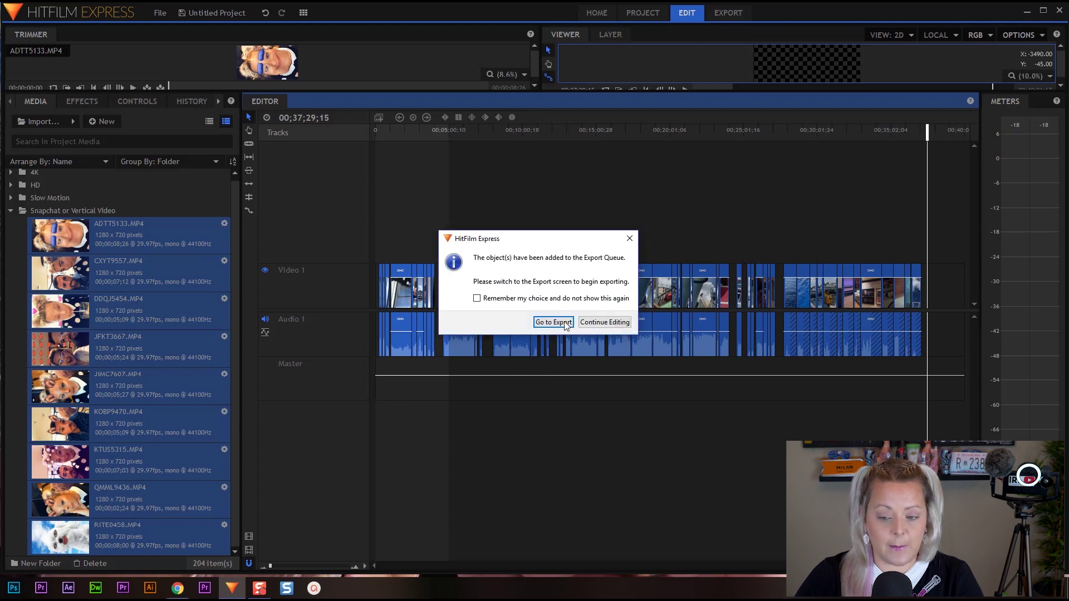
- Select all 86 export queue tasks with Ctrl+A and scroll to the Output column
click(554, 322)
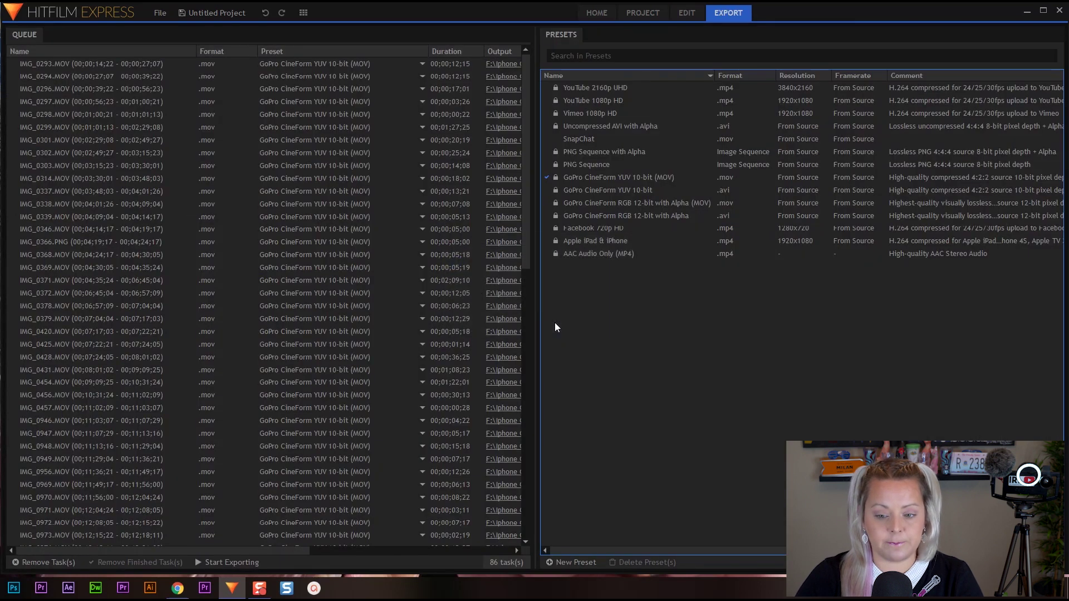
click(250, 552)
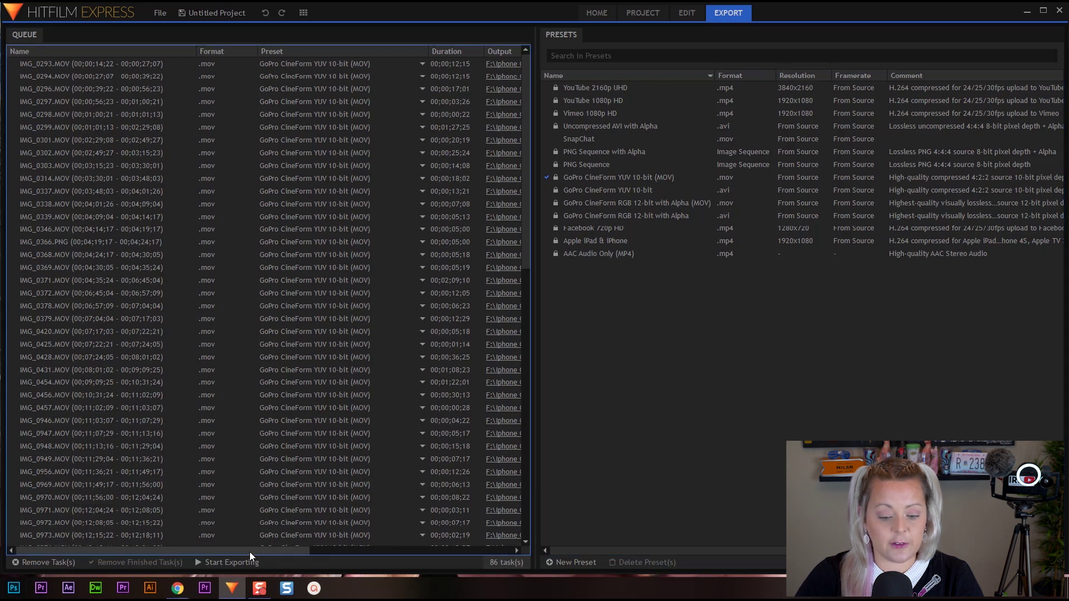
drag(135, 549, 214, 571)
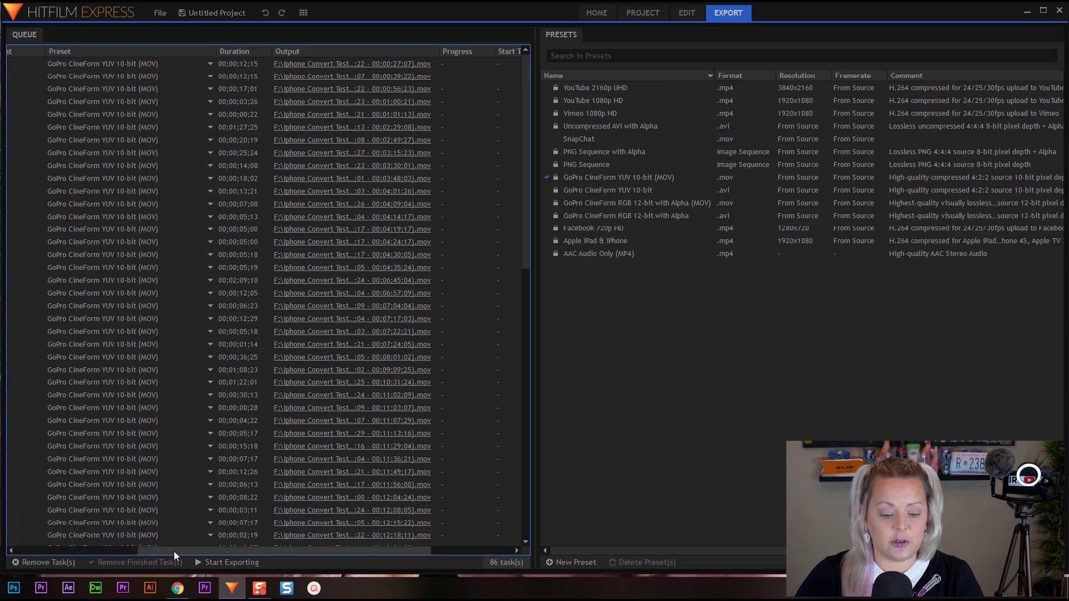
drag(174, 552, 120, 216)
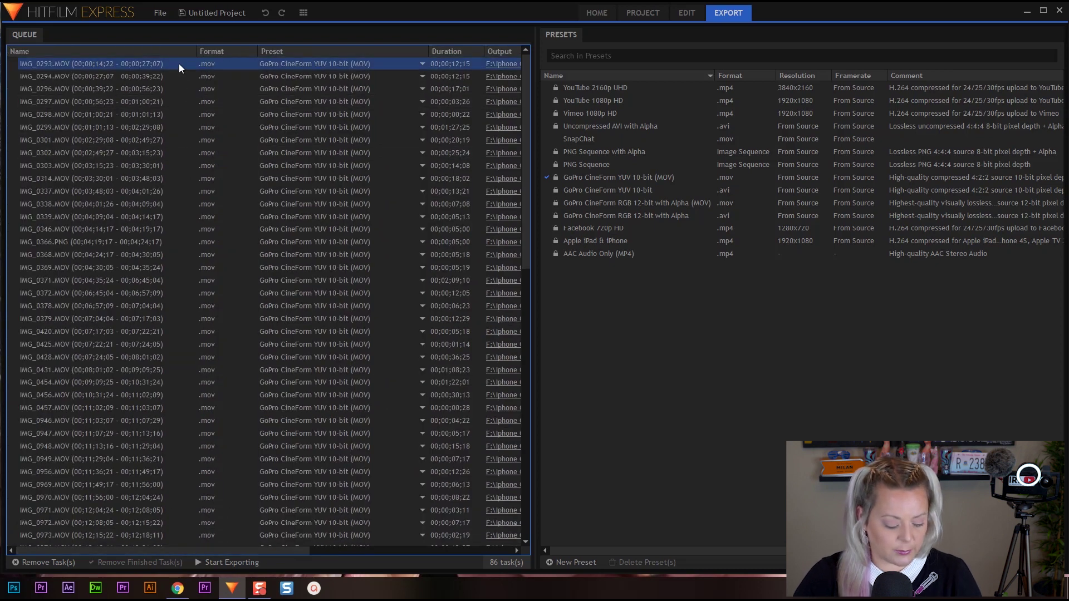
key(ctrl+a)
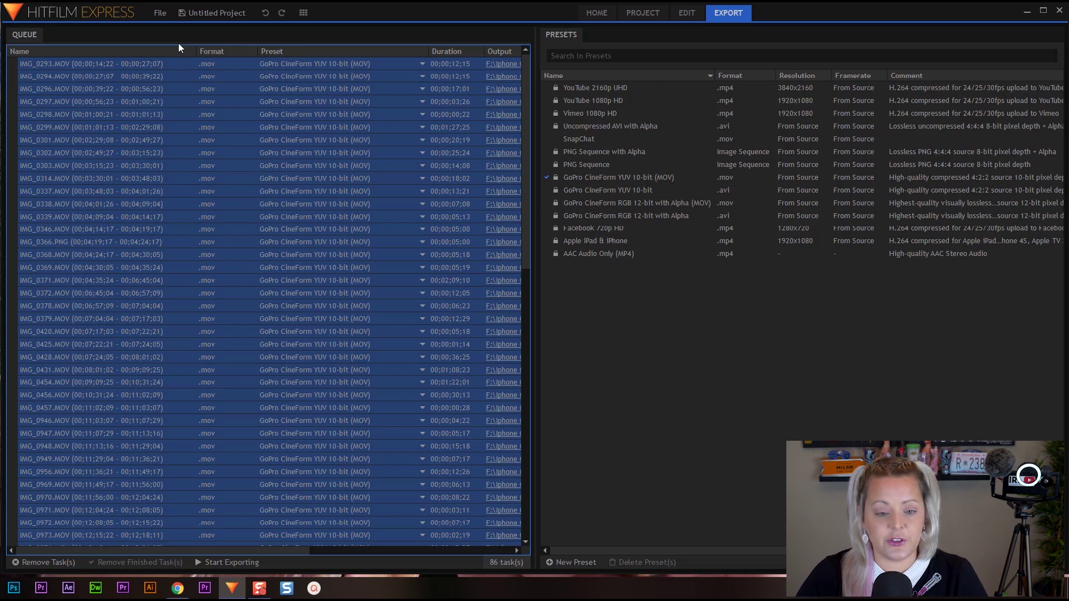
drag(241, 550, 345, 556)
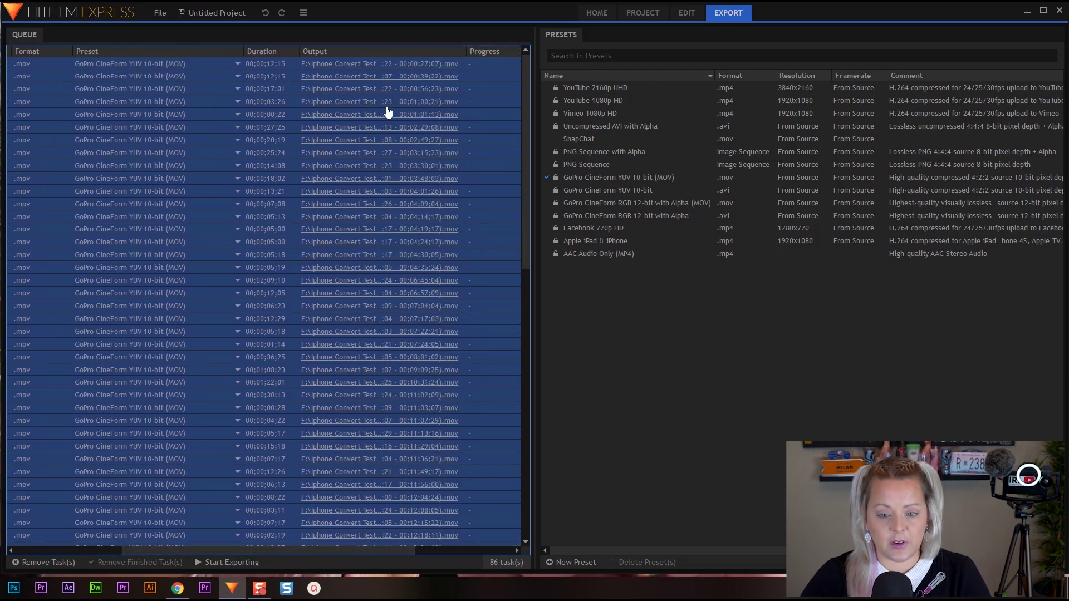
- Browse the output location to DASH (G:) > Stef Vlog and create a 'Converted Files' folder
click(353, 64)
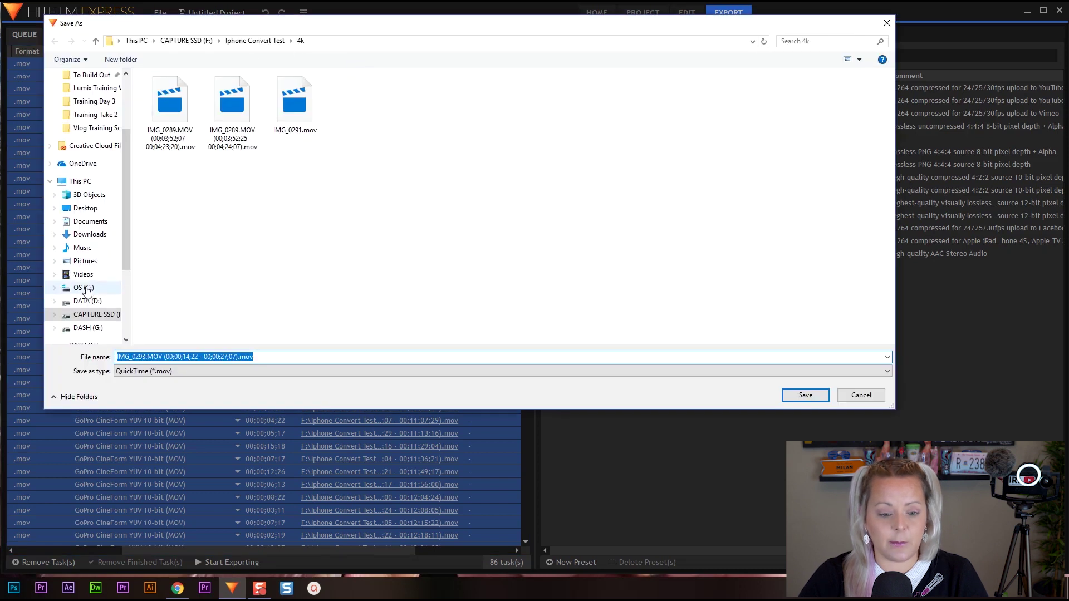
click(87, 328)
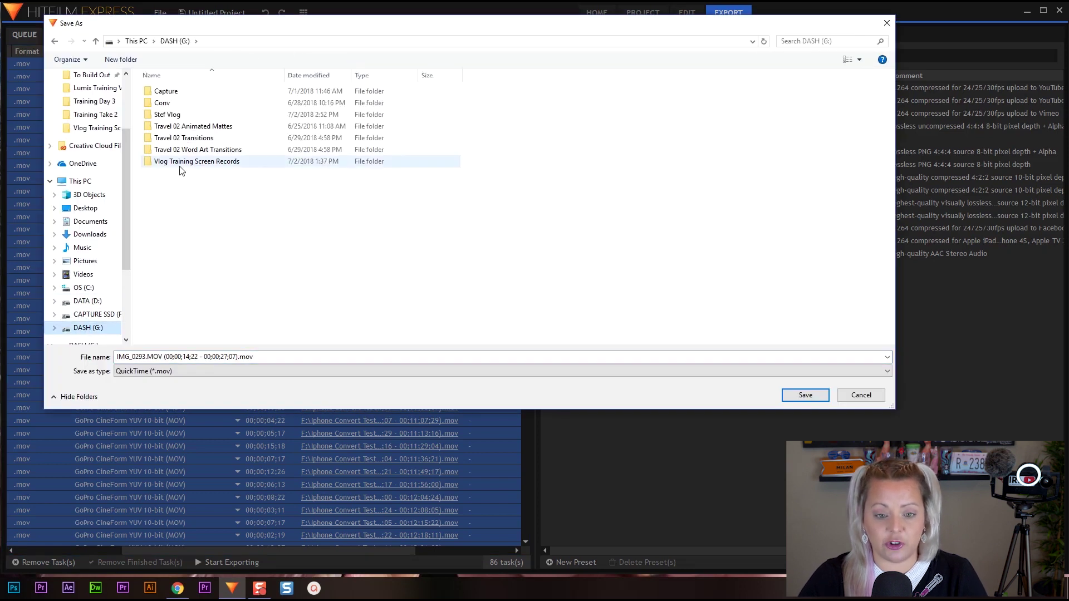
double_click(167, 114)
right_click(179, 224)
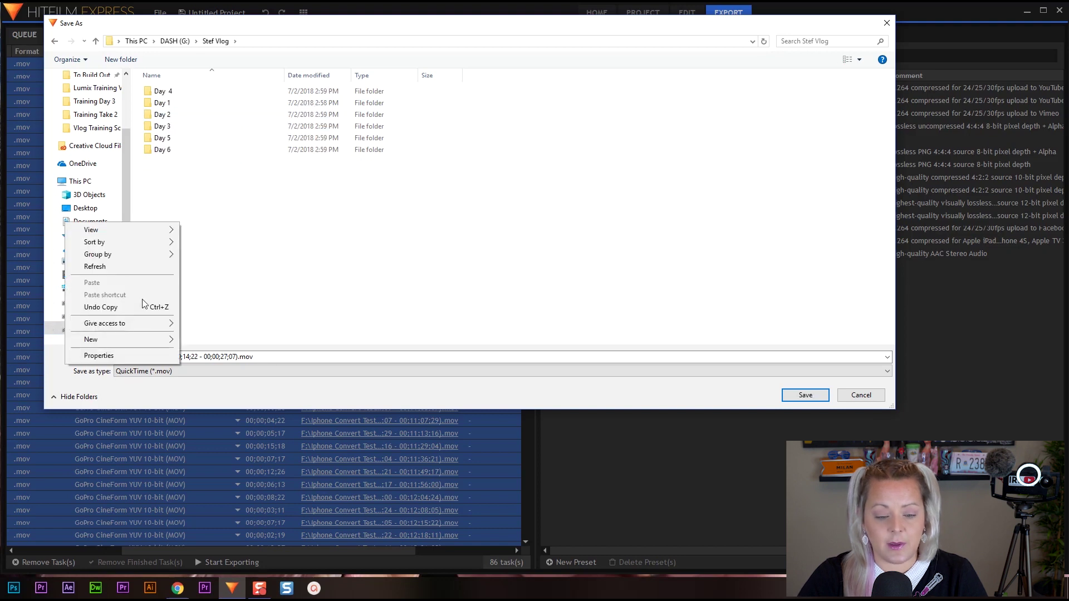
mouse_move(133, 339)
click(206, 341)
text(Converted Files)
key(Return)
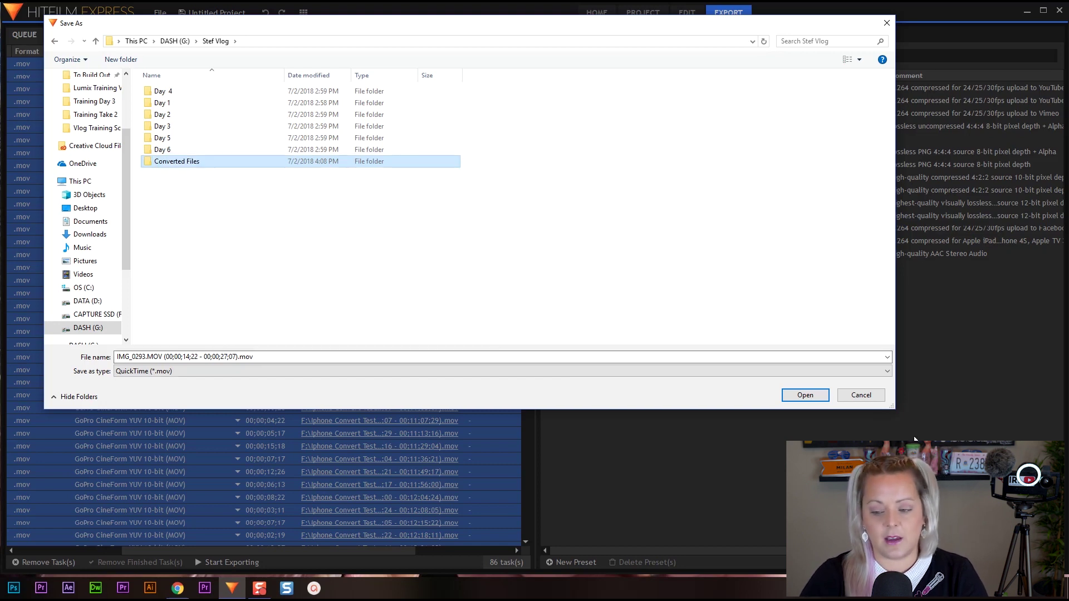
- Create a 'Day 6' folder inside Converted Files and save all outputs there
click(805, 395)
right_click(222, 233)
mouse_move(201, 349)
click(236, 348)
text(Day 6)
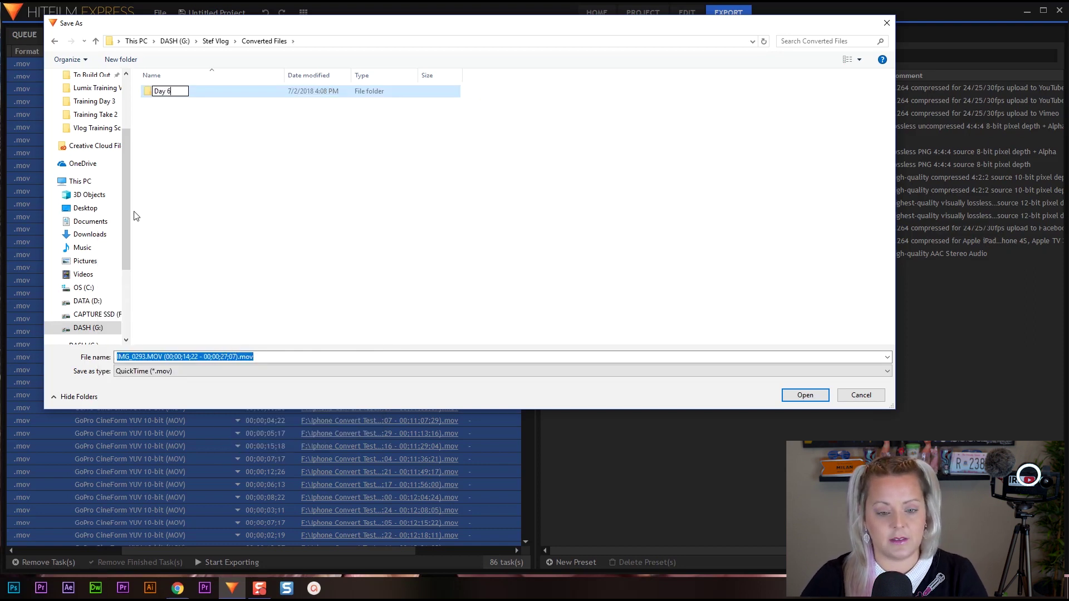
click(136, 216)
double_click(161, 92)
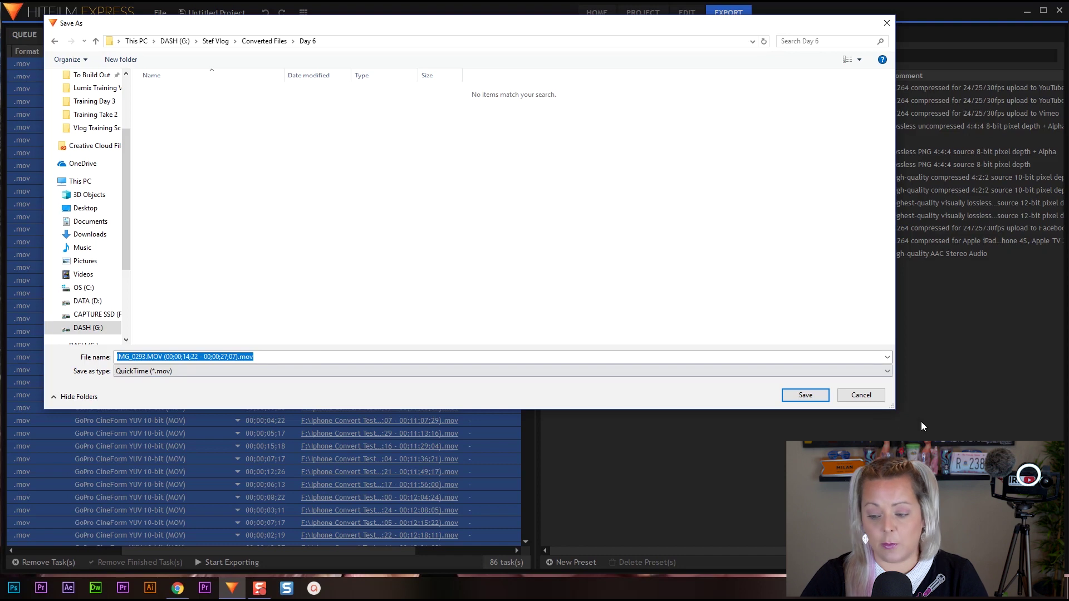
click(810, 398)
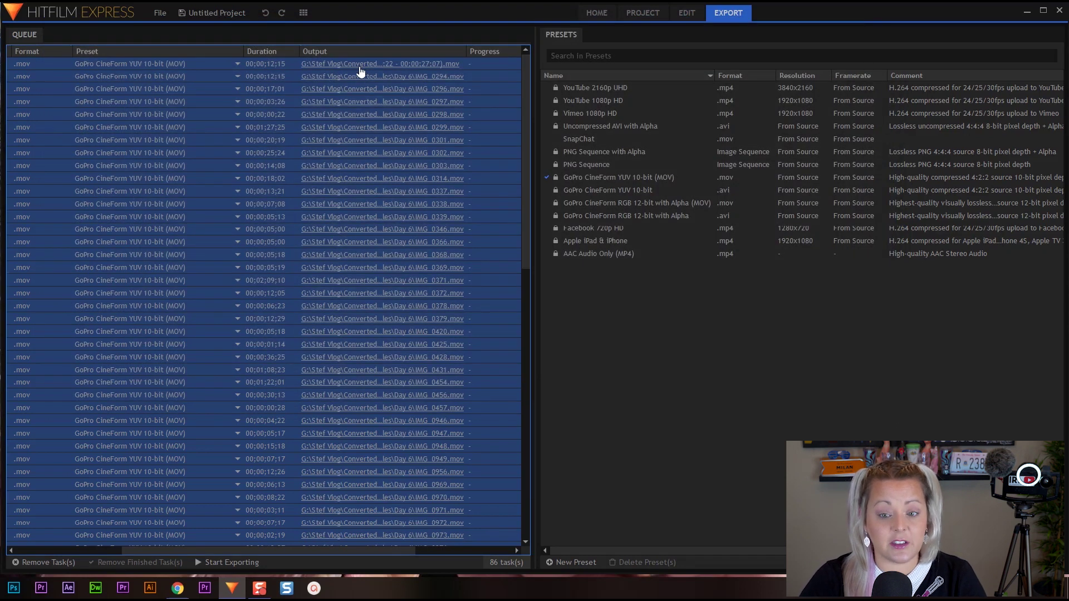
- Scroll the queue back left, select only the first task, and return to the Edit workspace
drag(301, 549, 133, 547)
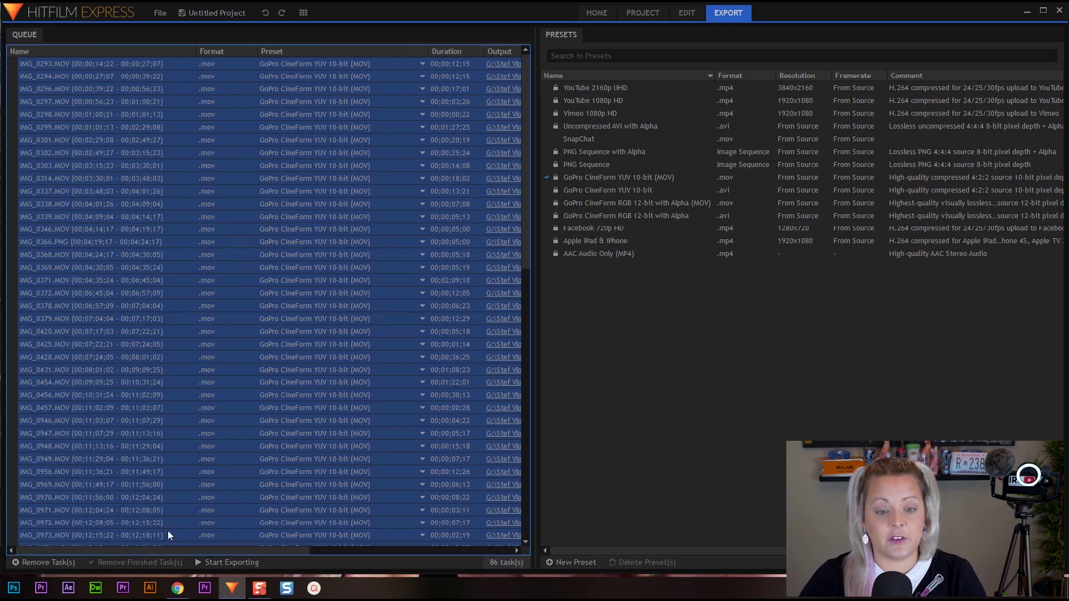
click(177, 68)
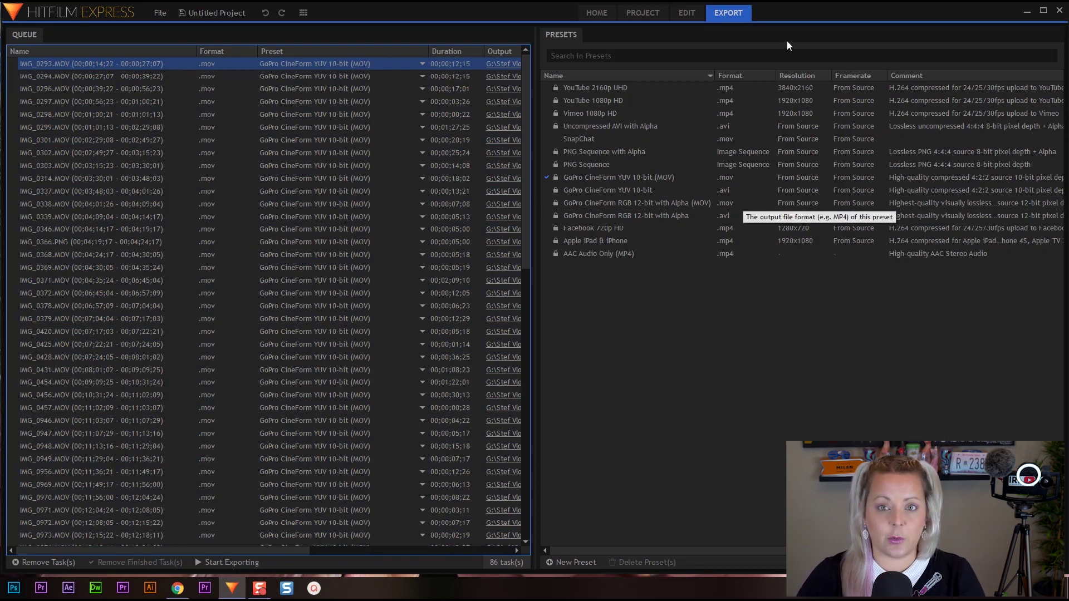
click(689, 14)
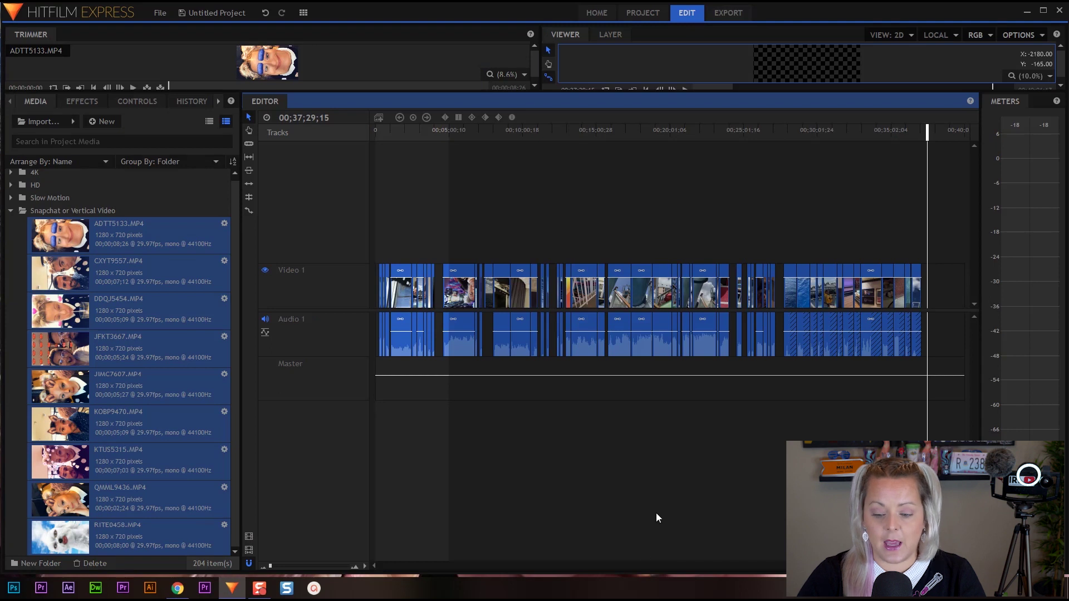
- Zoom into the end of the timeline and box-select all nine vertical clips
mouse_move(927, 132)
mouse_down()
mouse_move(971, 138)
mouse_move(946, 141)
mouse_up()
drag(272, 566, 273, 568)
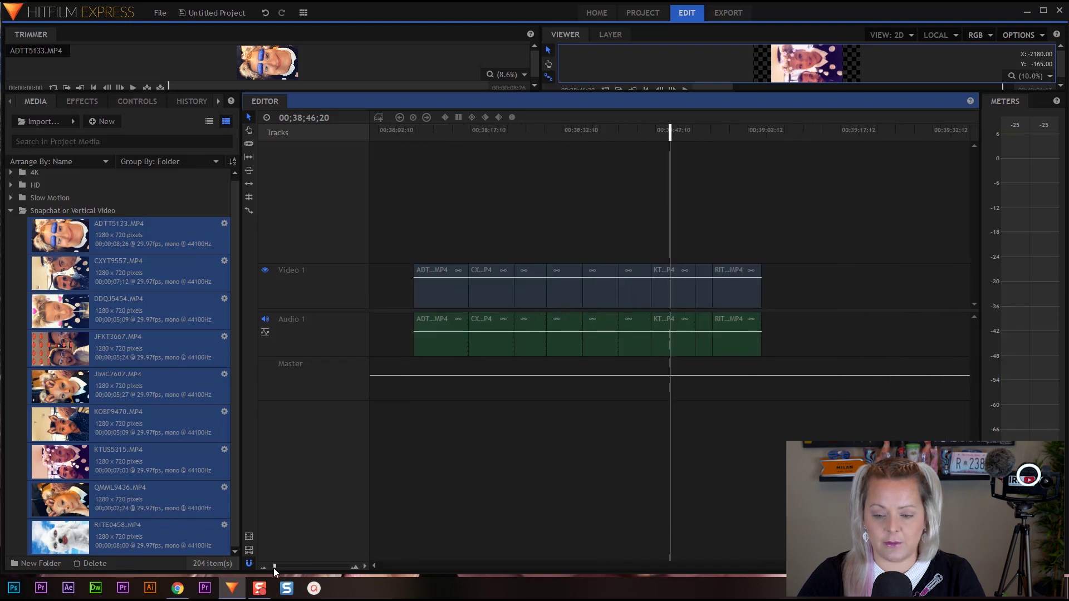
drag(389, 208, 793, 362)
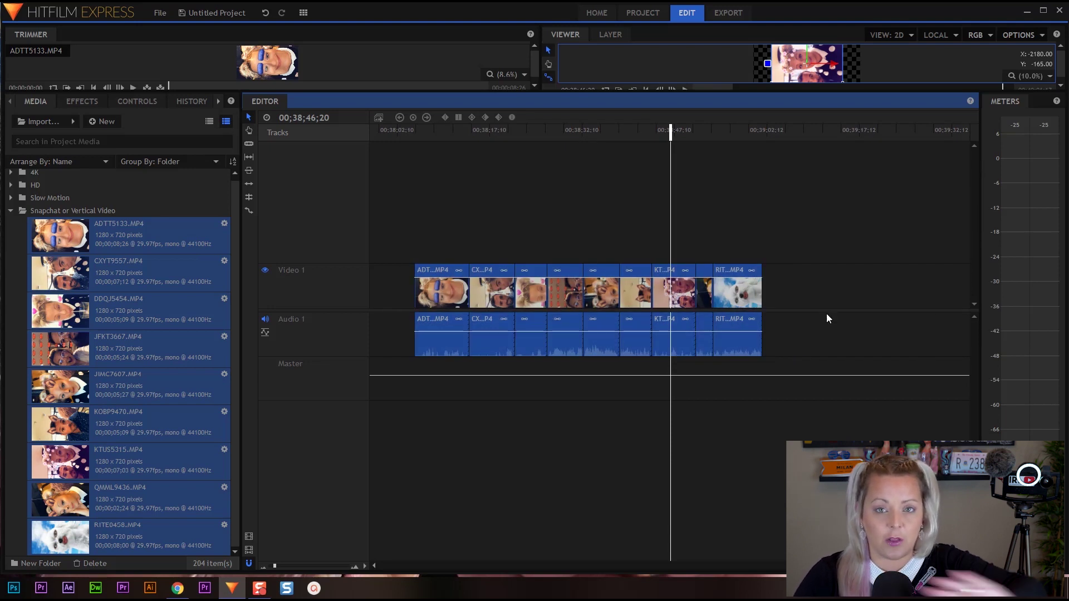
click(407, 197)
drag(395, 212, 742, 365)
drag(787, 372, 788, 372)
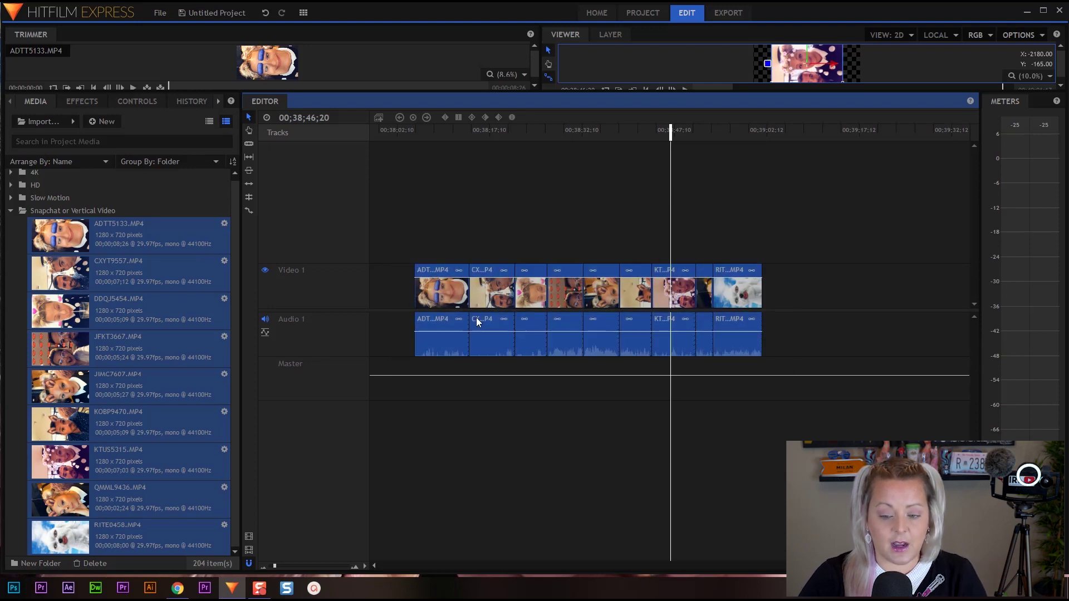
- Add the selected vertical clips to the export queue and go to the Export workspace
right_click(450, 288)
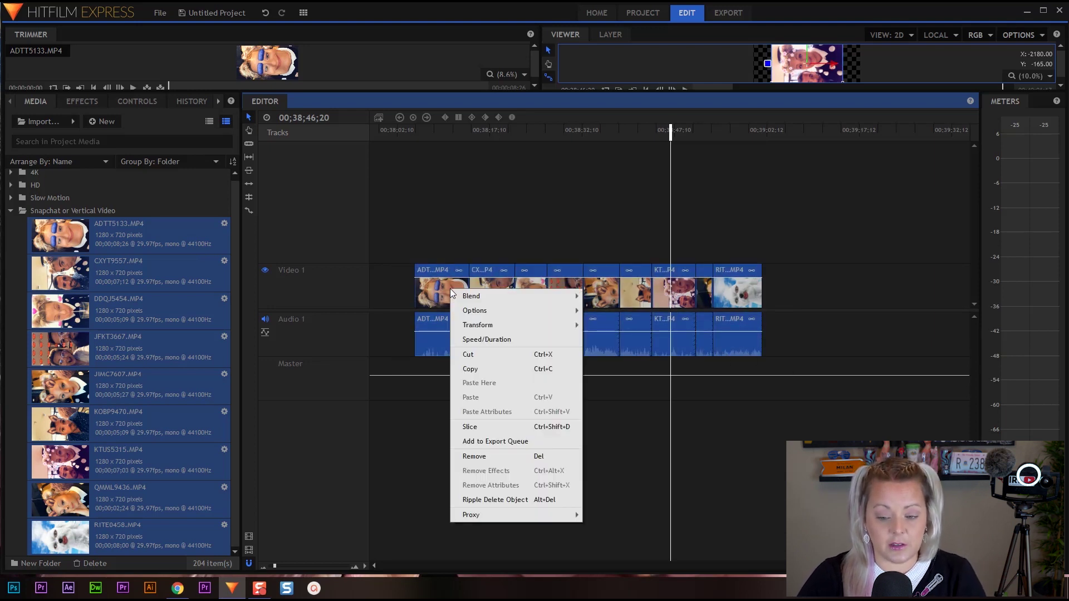
click(482, 441)
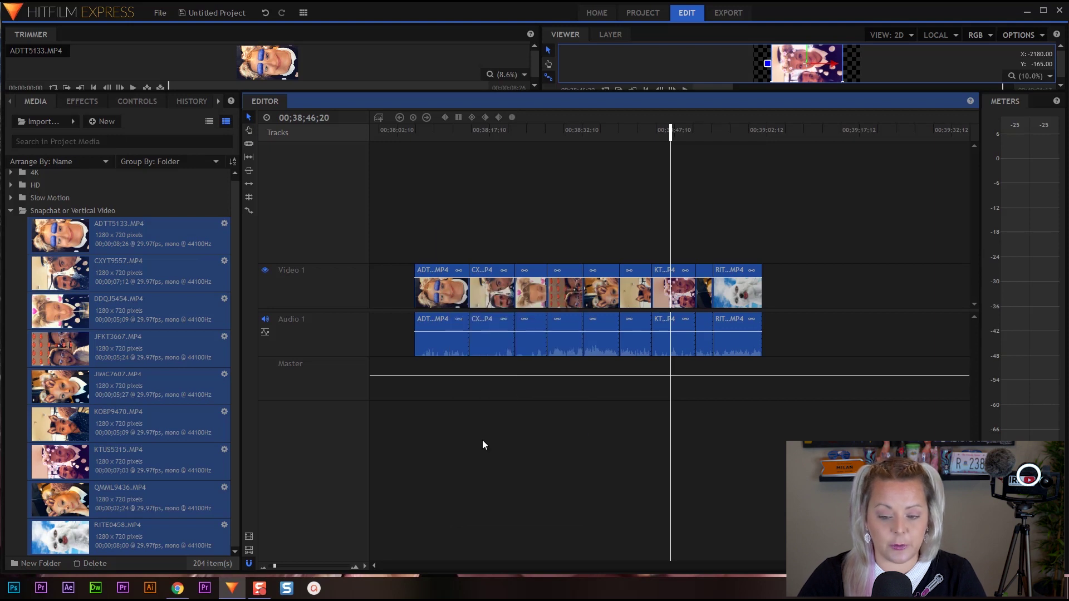
click(553, 326)
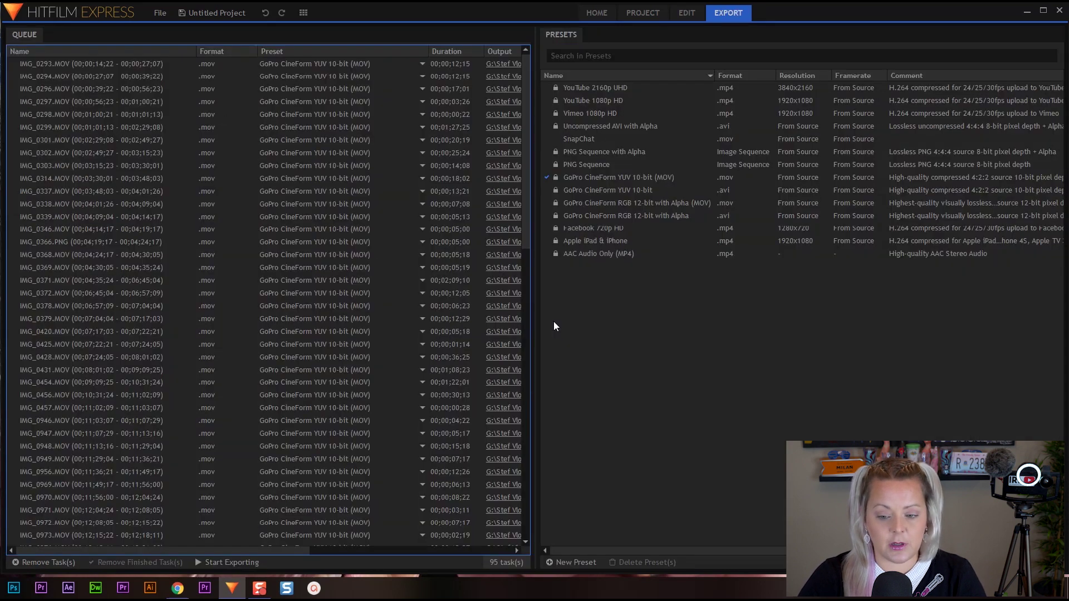
- Select queue tasks ADTT5133.MP4 through RITE0458.MP4 and show their Preset choices
drag(531, 261, 546, 540)
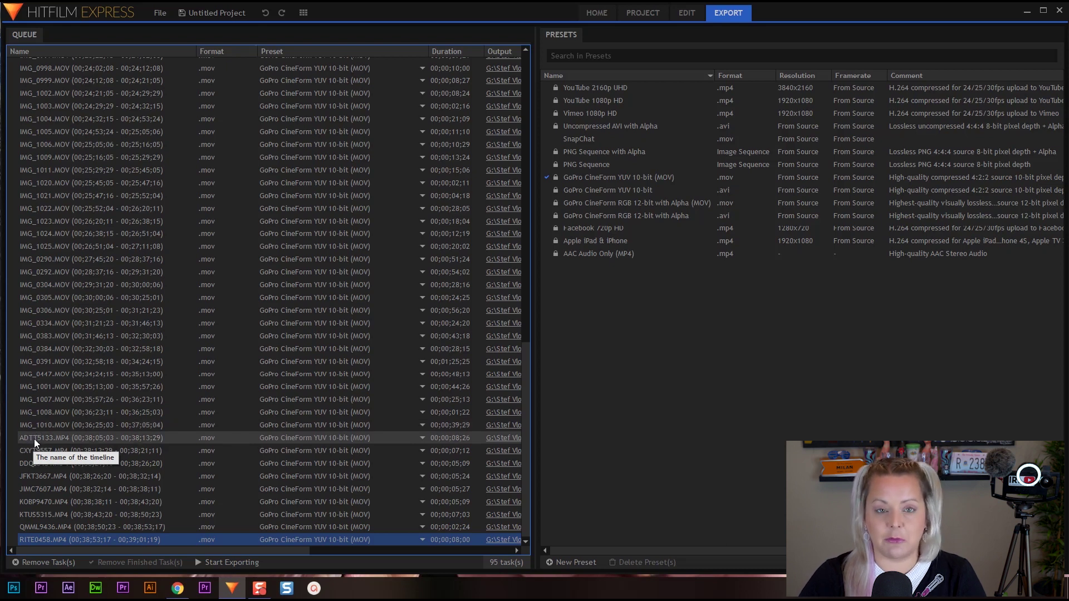
click(57, 440)
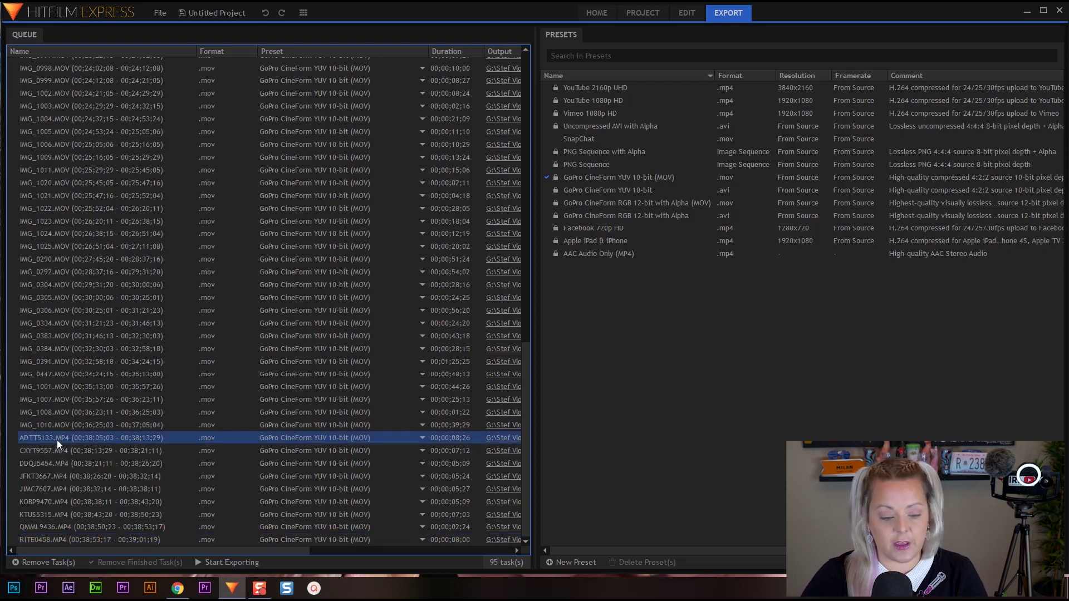
shift+click(33, 537)
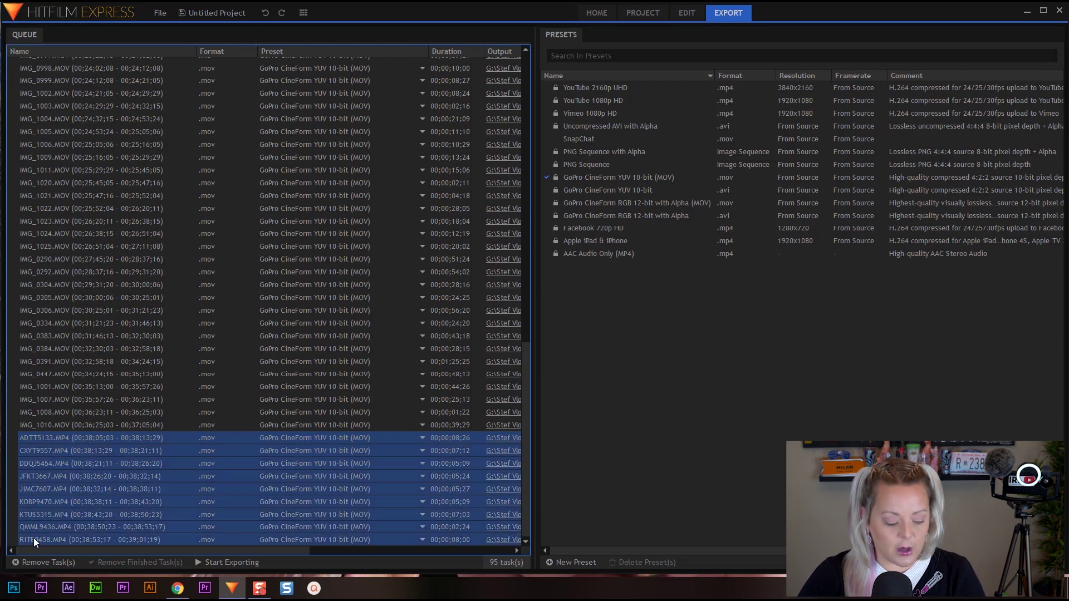
click(31, 439)
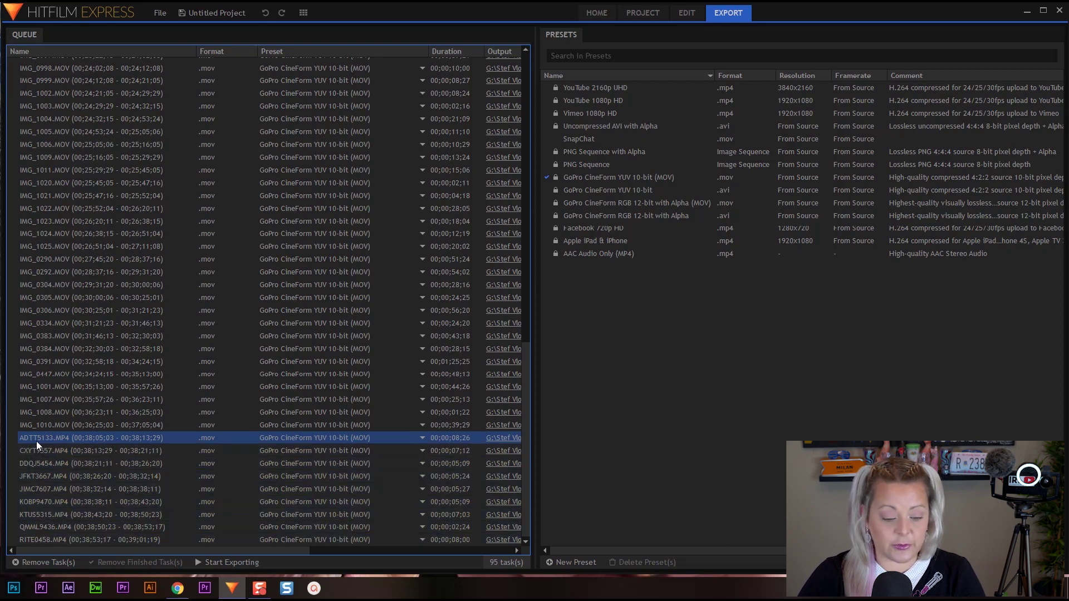
shift+click(31, 539)
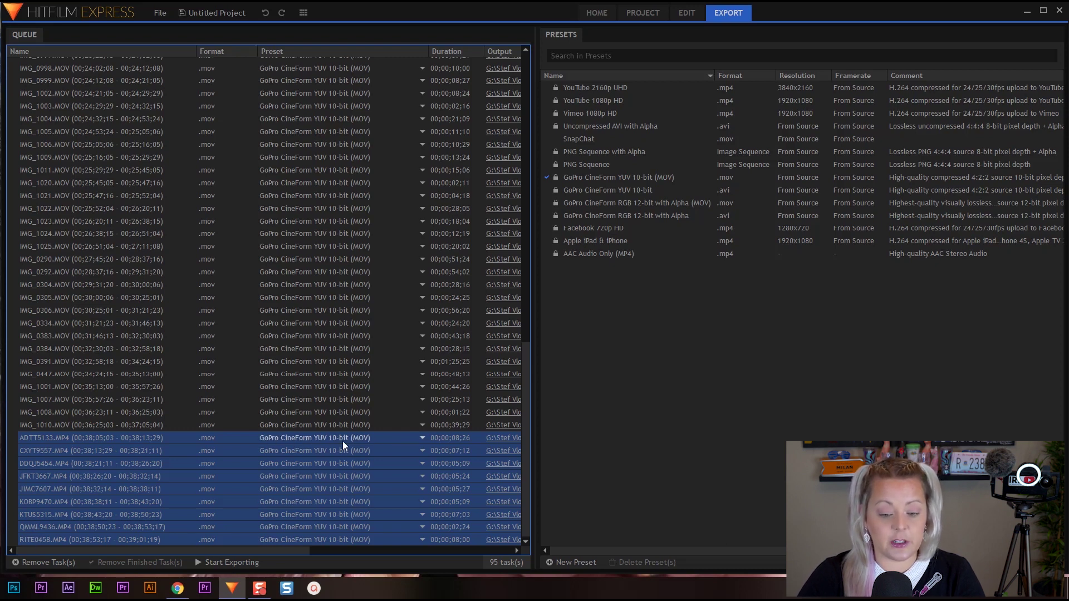
click(360, 438)
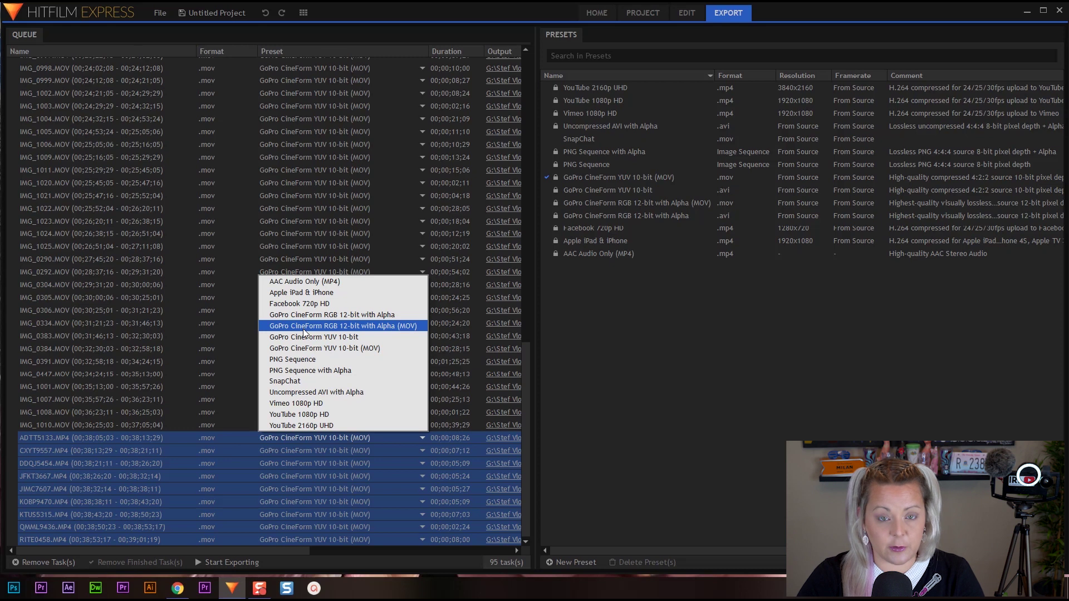
click(377, 325)
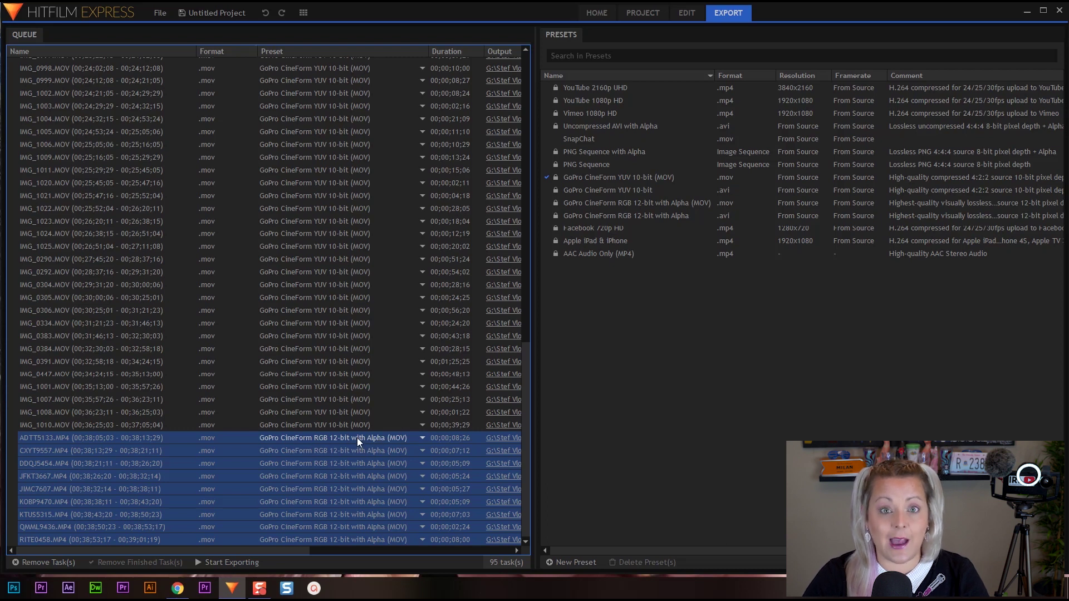
click(400, 413)
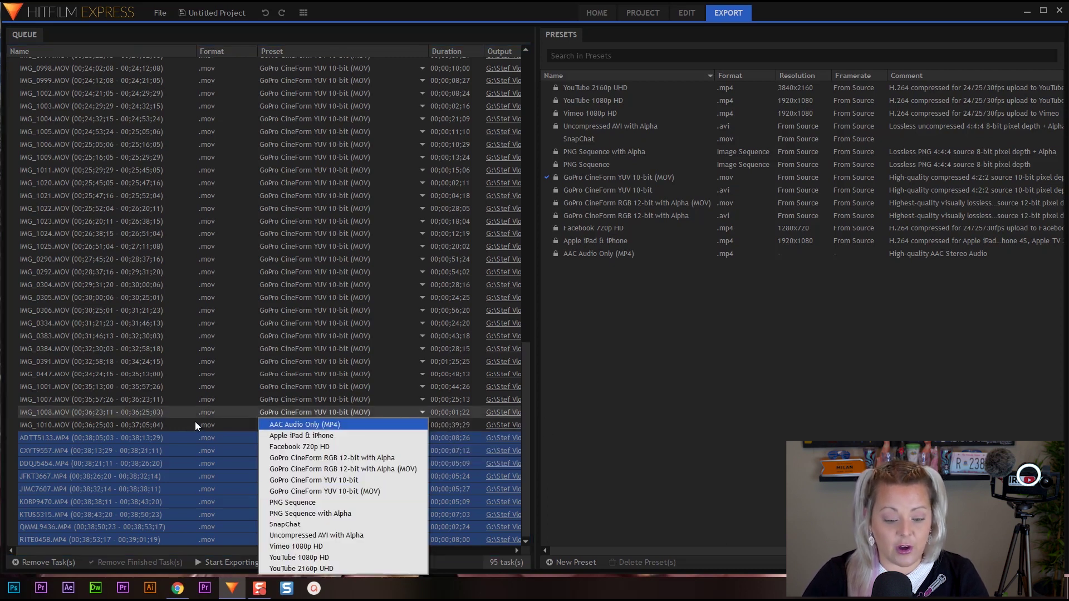
click(64, 426)
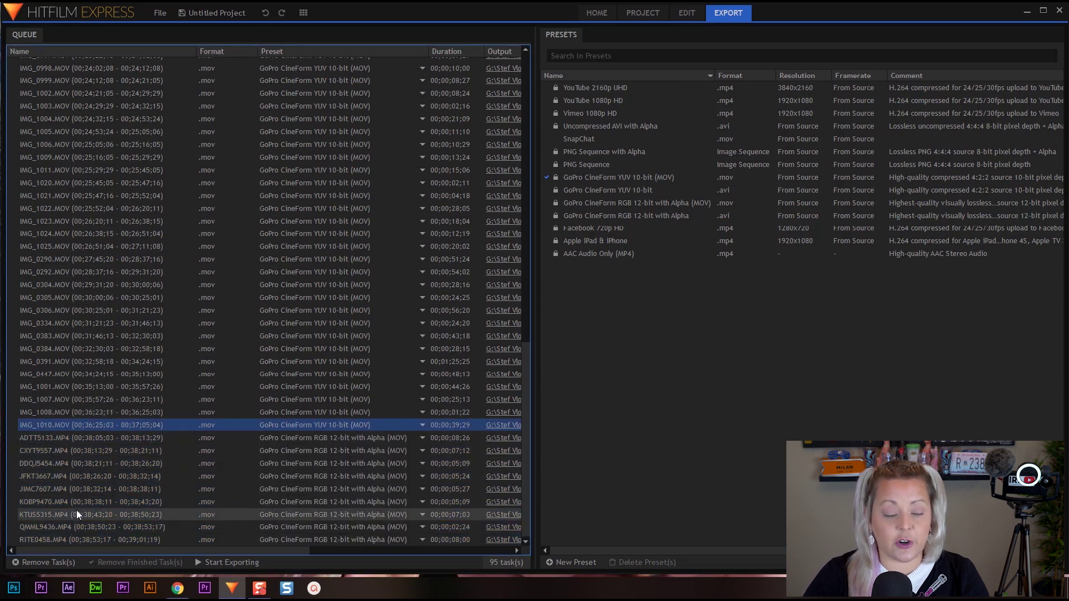
scroll(62, 512, up, 7)
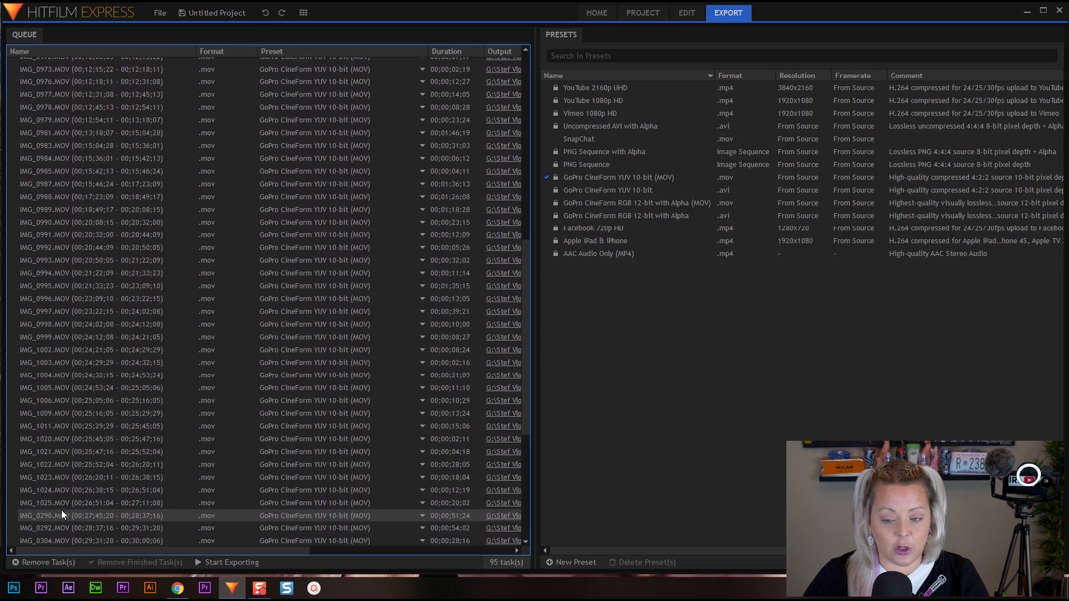
scroll(61, 510, up, 10)
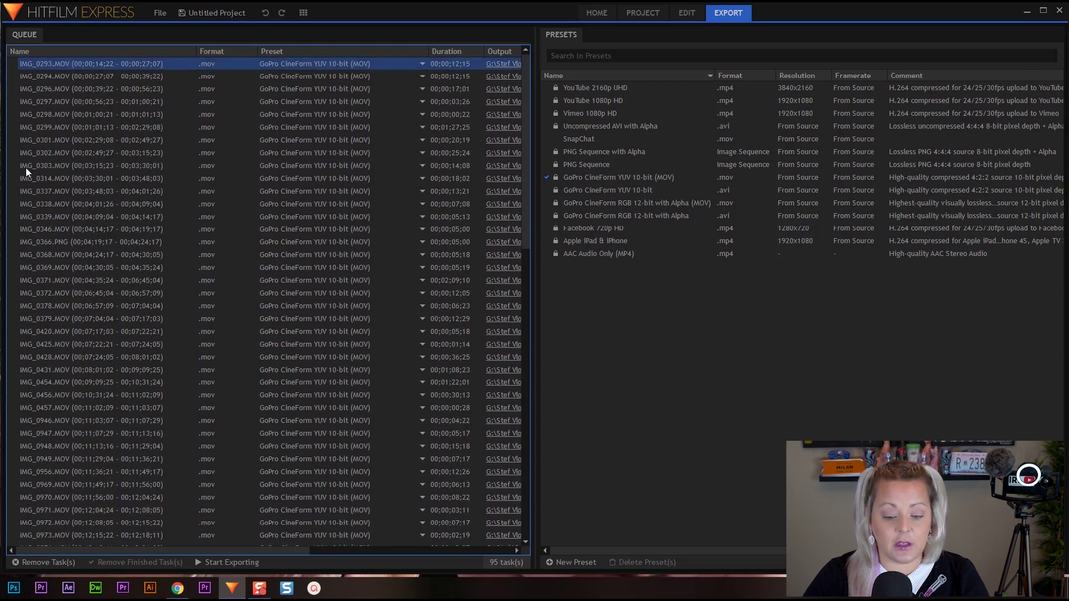
- Start exporting the 95-task queue, then halt it after the first two clips finish
click(224, 563)
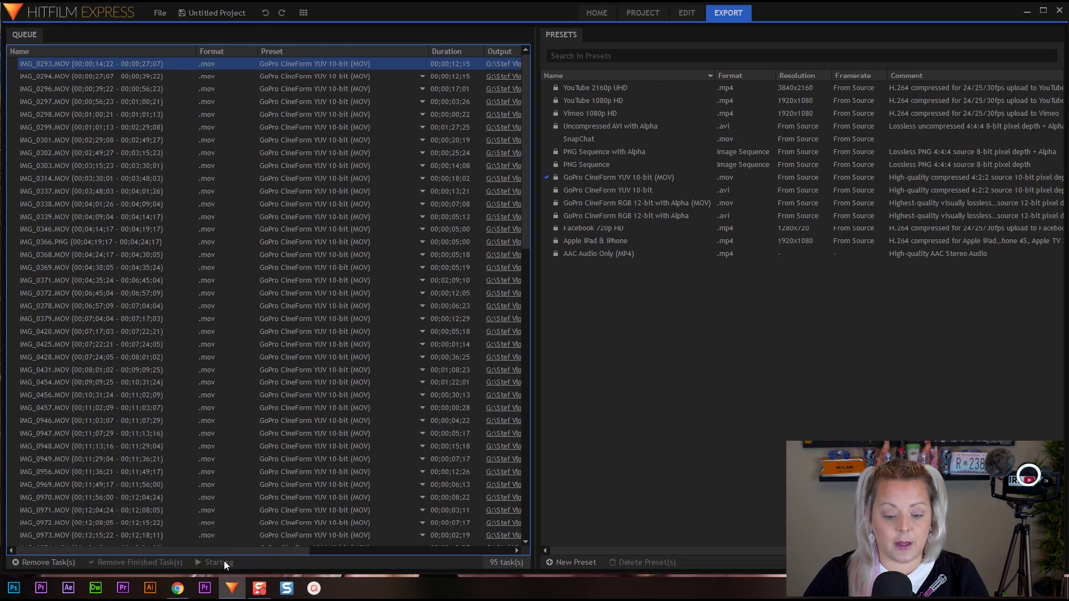
drag(184, 550, 470, 569)
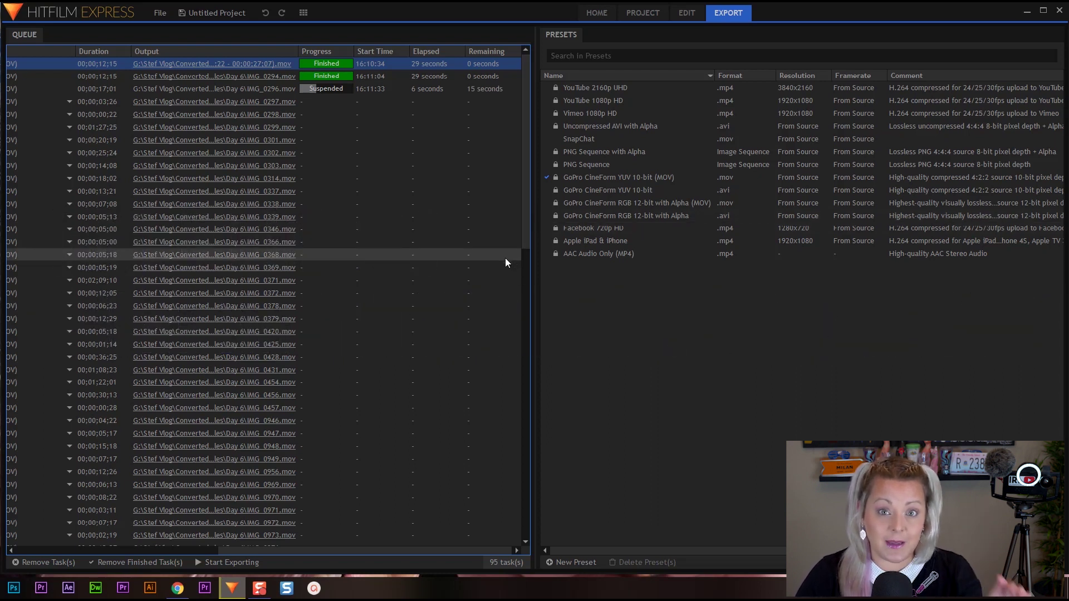
drag(294, 551, 21, 523)
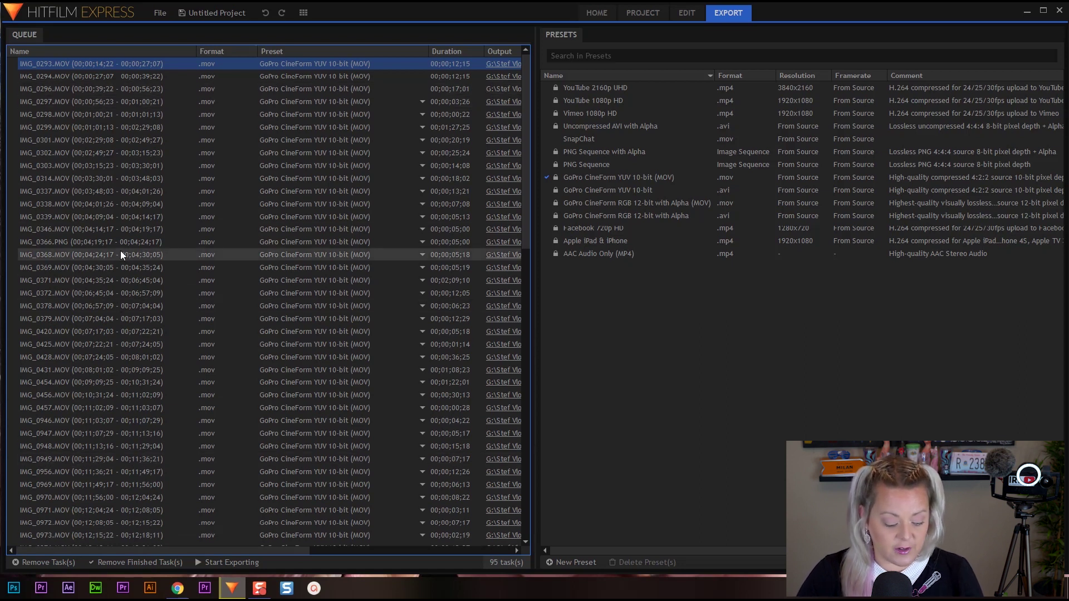
- Delete every export queue task, then delete all clips on Video 1 and Audio 1
key(ctrl+a)
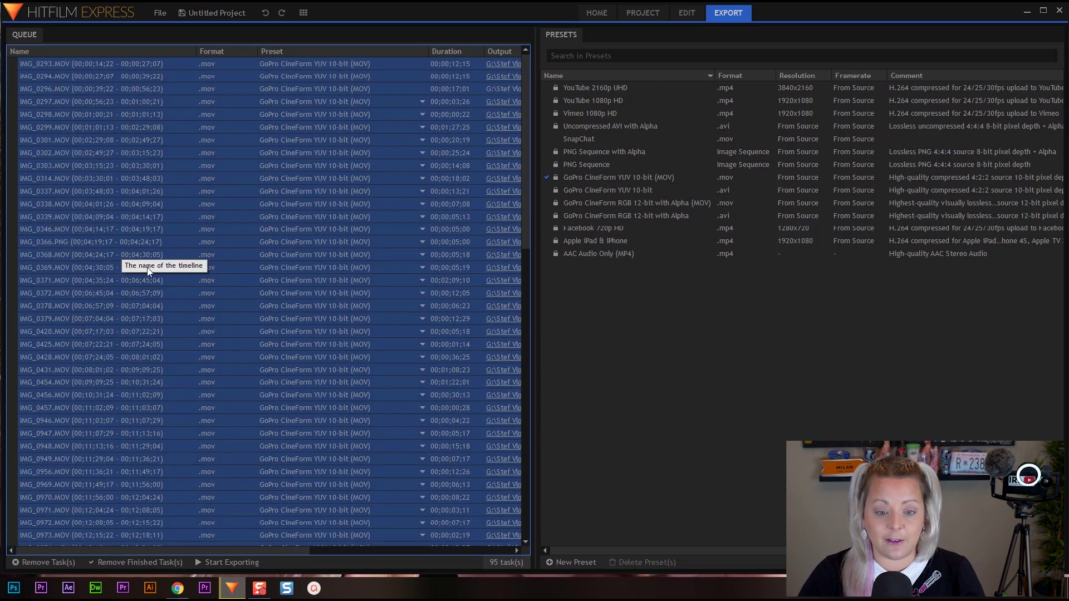
key(Delete)
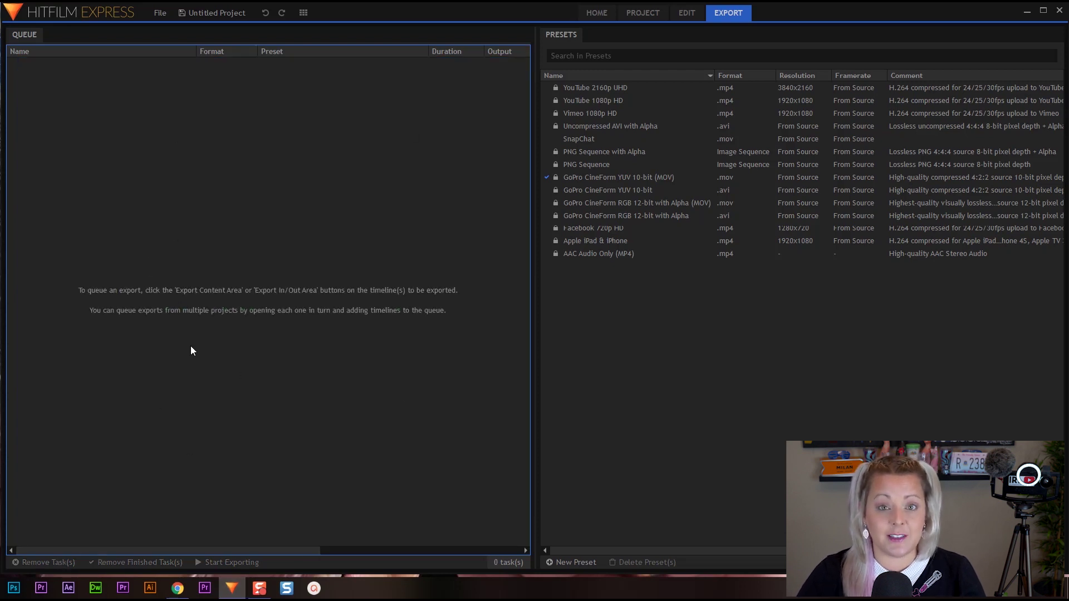
click(693, 16)
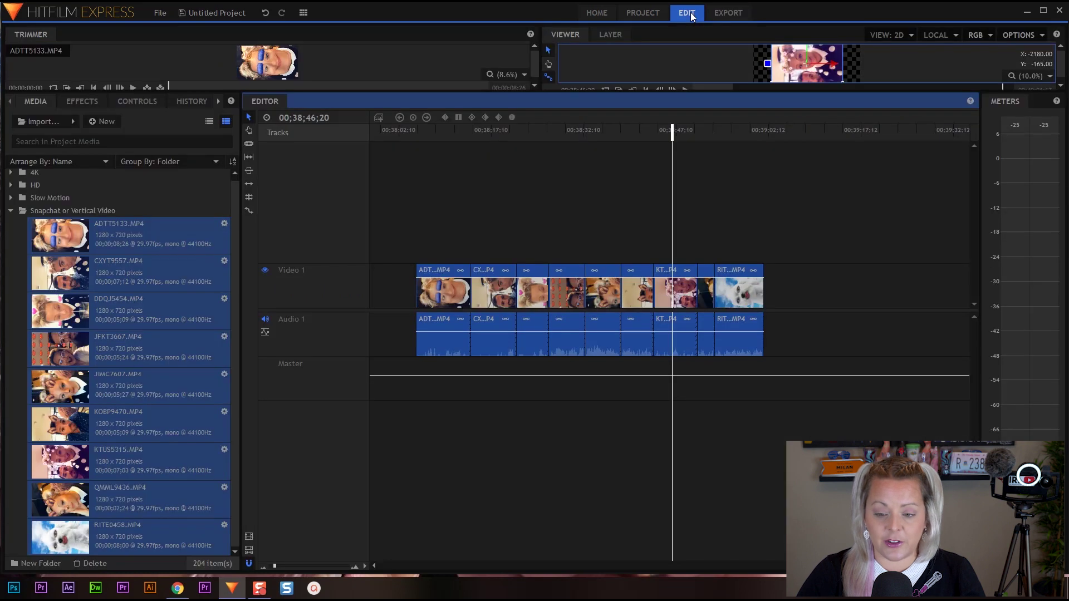
click(793, 242)
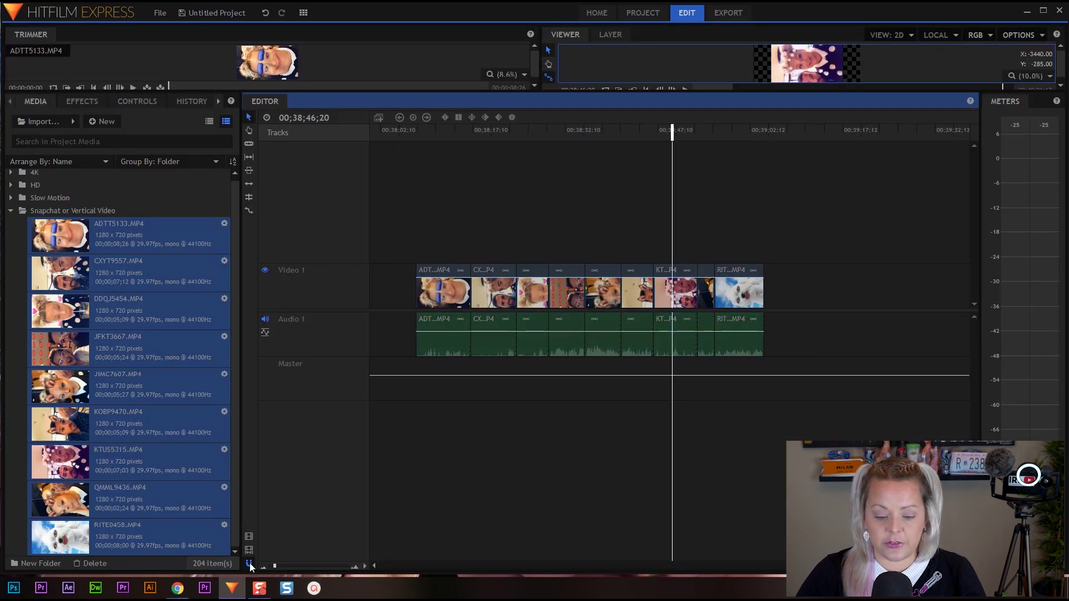
drag(274, 566, 266, 564)
drag(377, 237, 1029, 397)
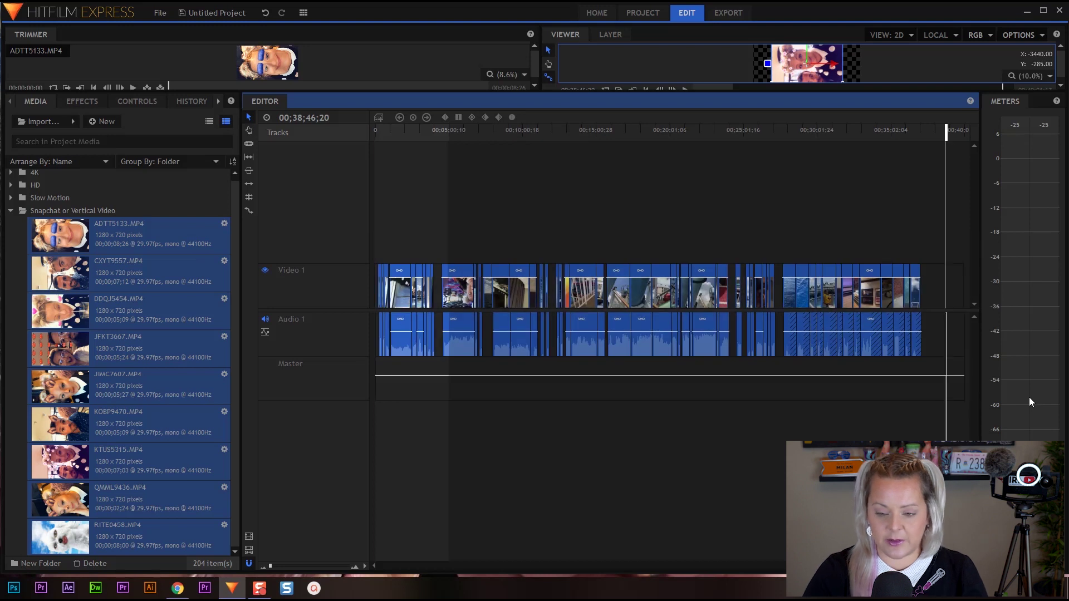
key(Delete)
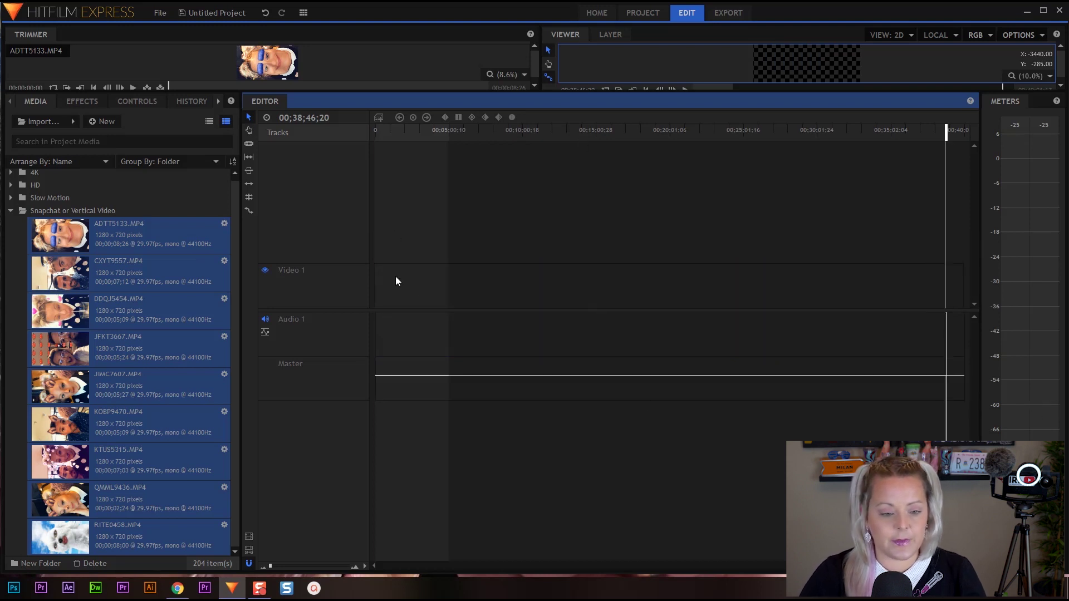
click(11, 212)
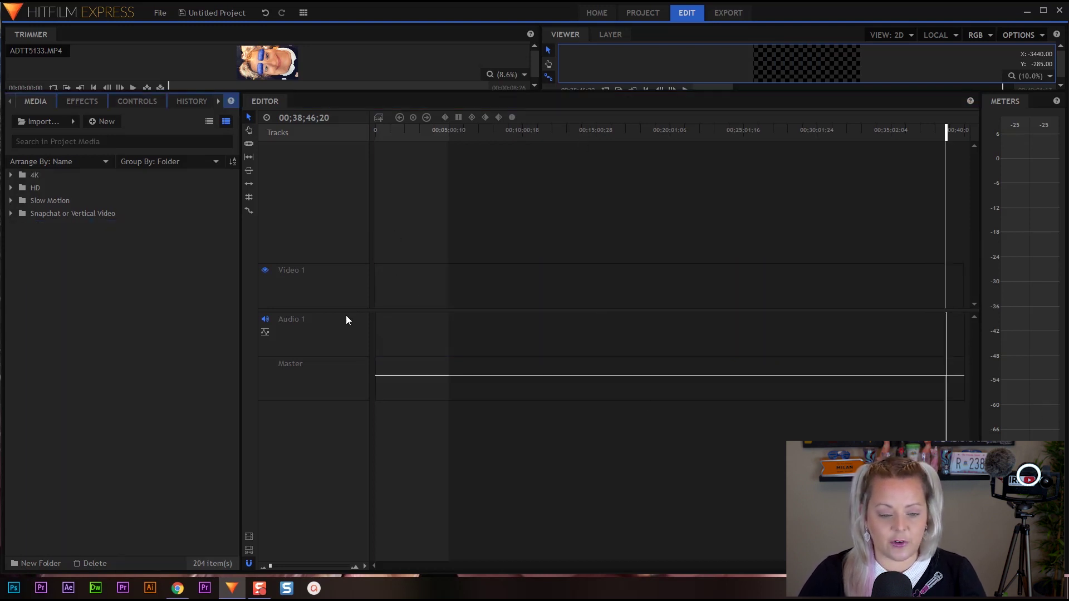
- Apply the 4K UHD @ 30 fps project template (3840×2160, 30 fps)
click(642, 14)
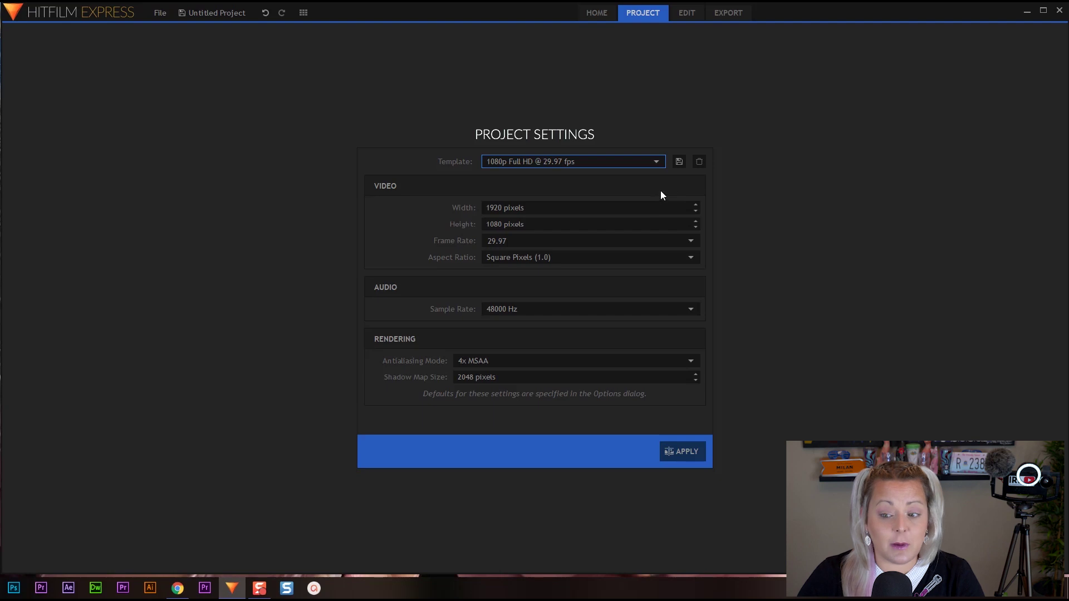
click(657, 162)
scroll(593, 322, down, 8)
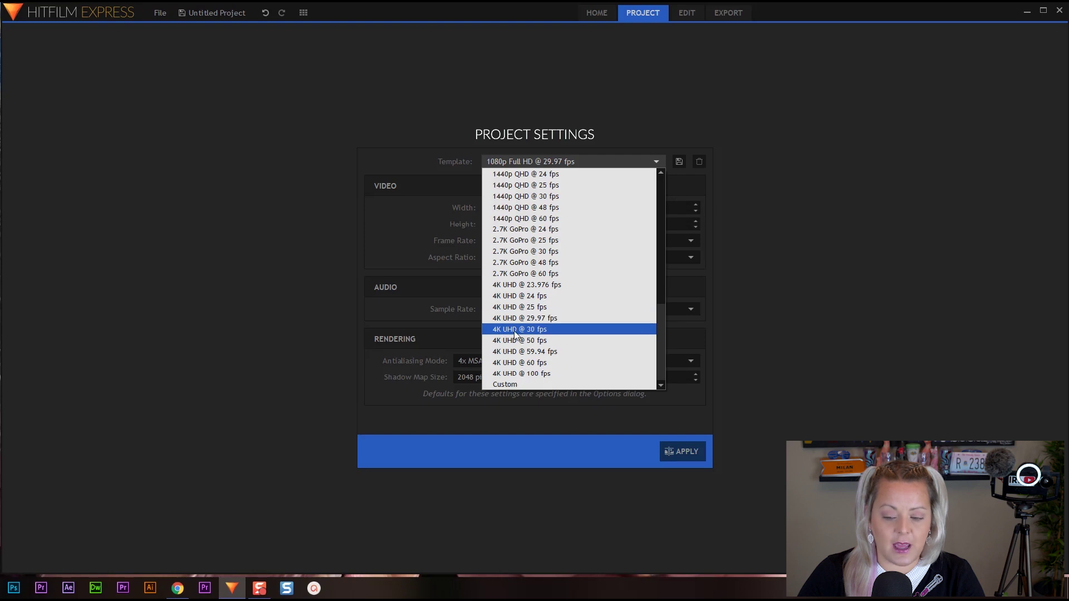
click(540, 330)
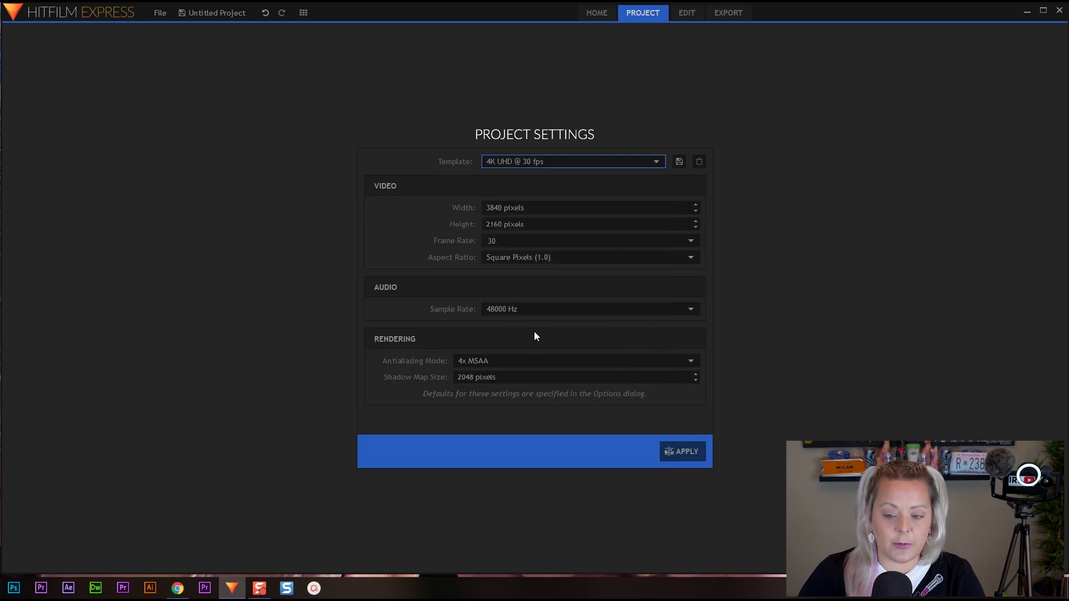
click(683, 452)
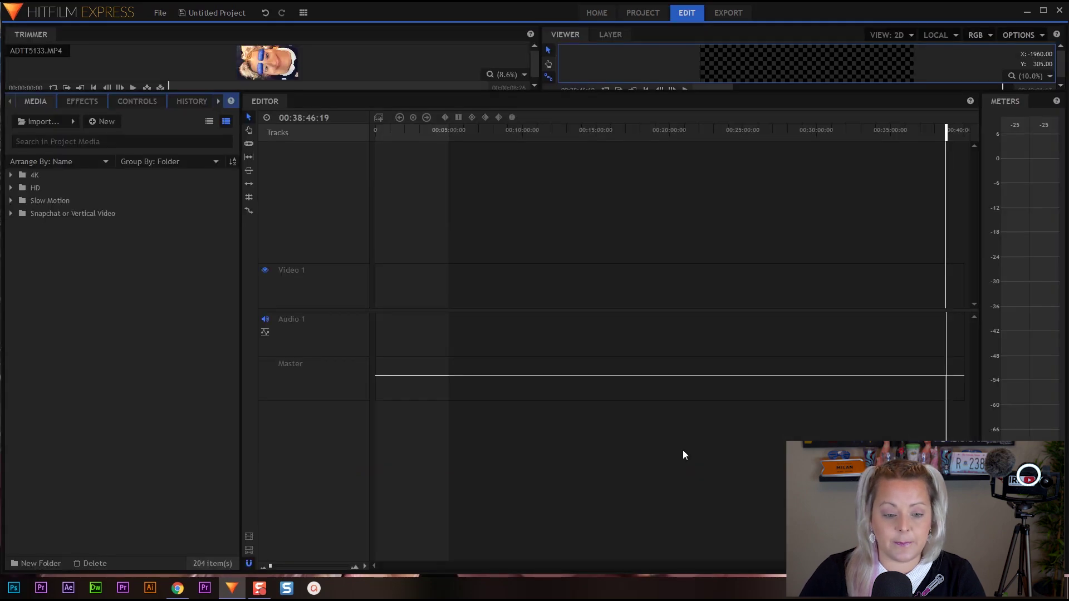
- Place the 4K clips IMG_0289.MOV through IMG_0455.MOV onto the timeline
click(11, 175)
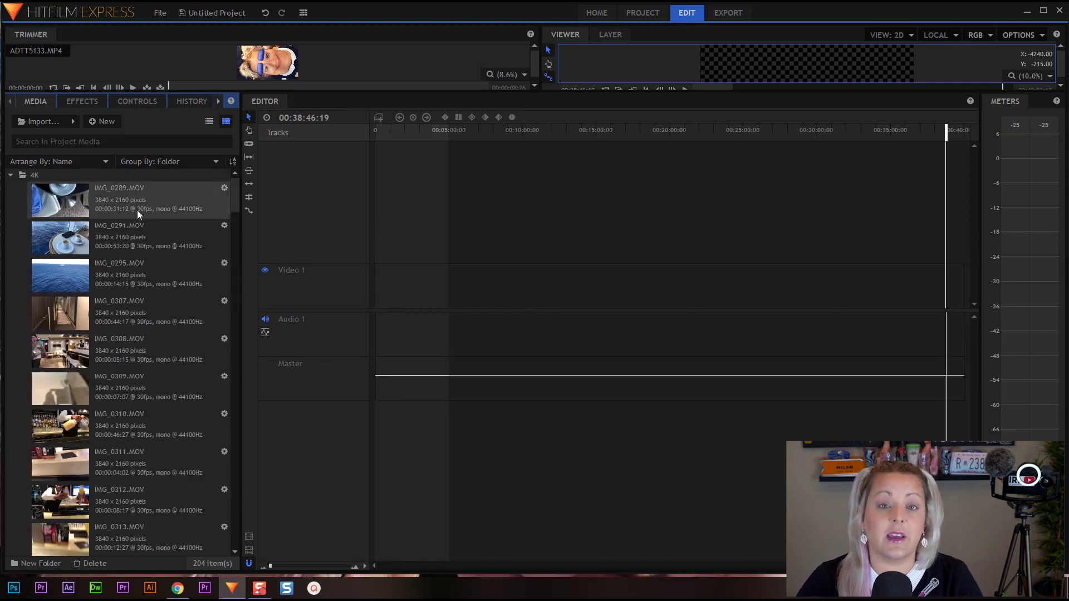
click(120, 203)
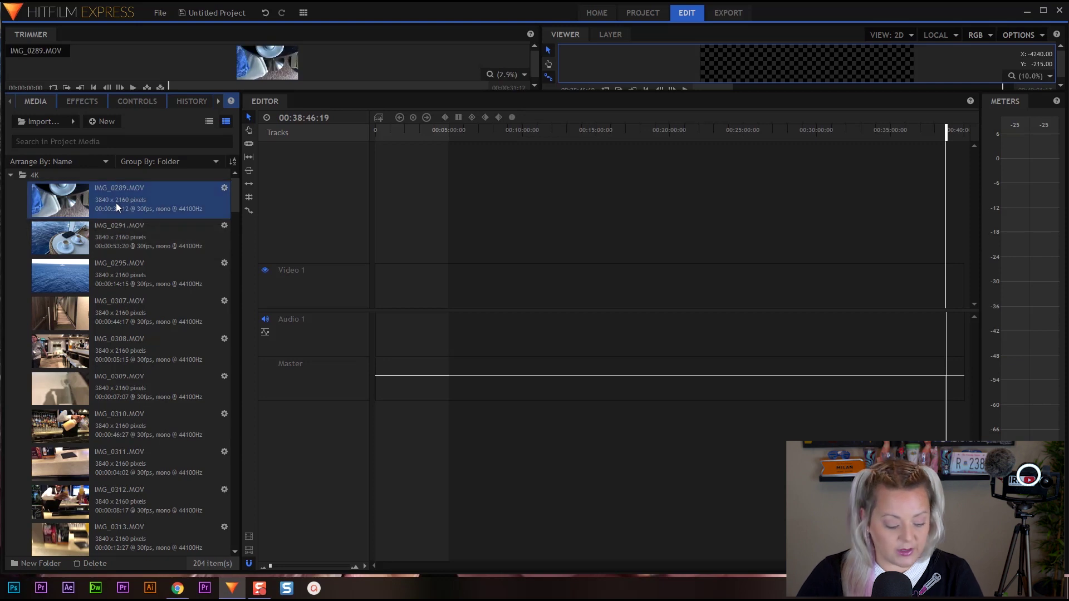
scroll(109, 356, down, 20)
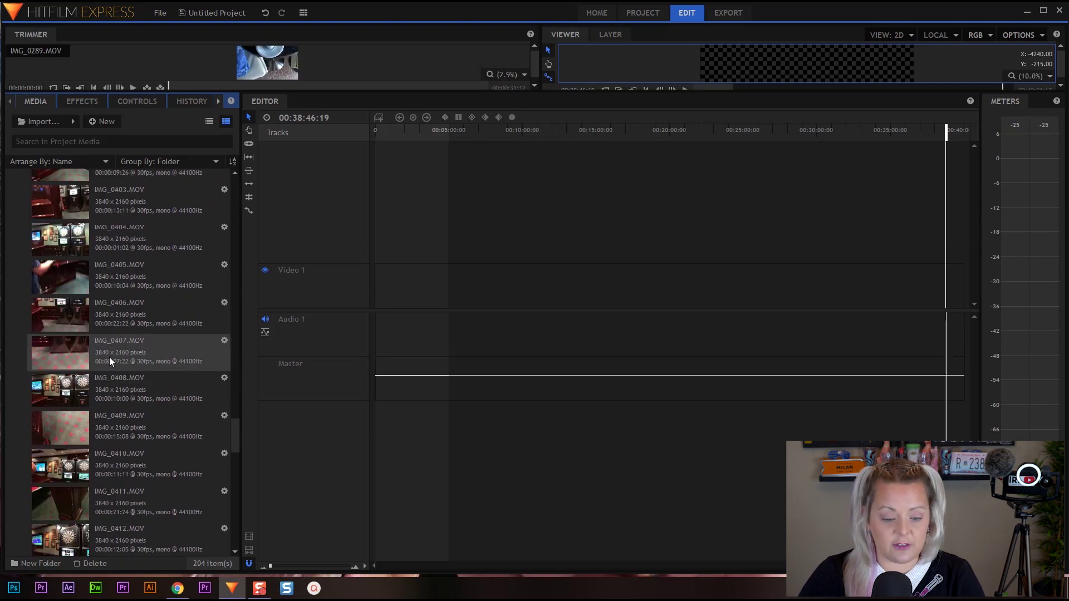
shift+click(134, 484)
drag(119, 399, 436, 286)
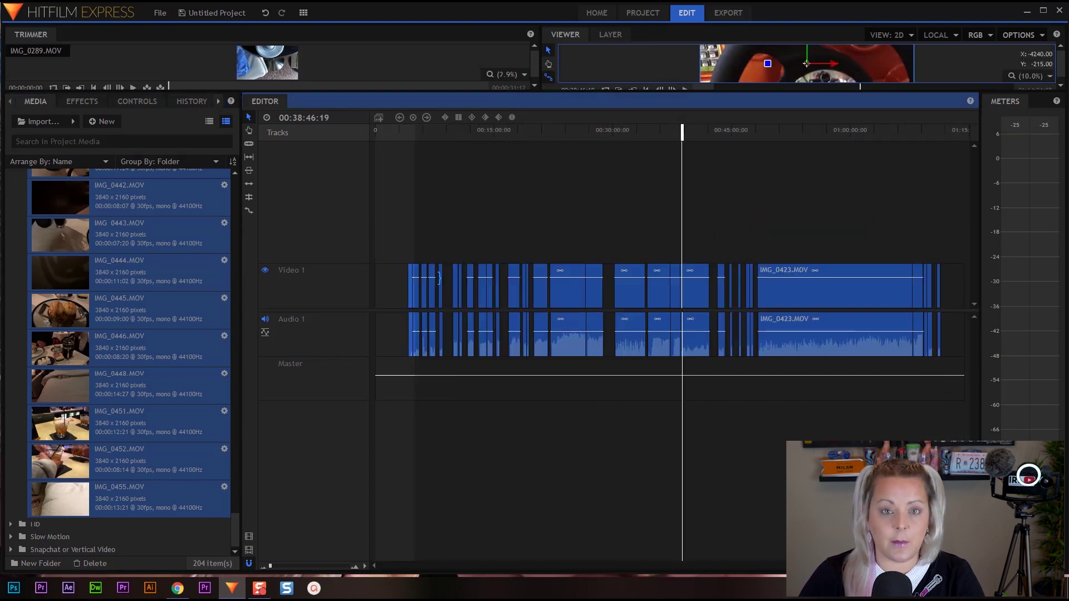
click(399, 205)
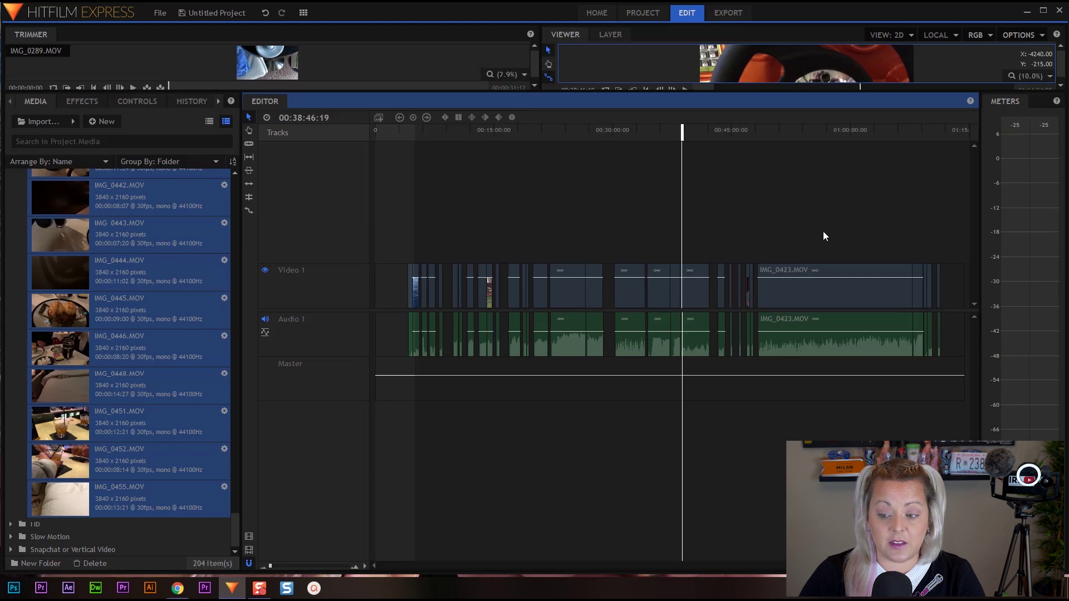
- Select all 4K timeline clips and add them to the export queue, now 109 tasks
click(728, 13)
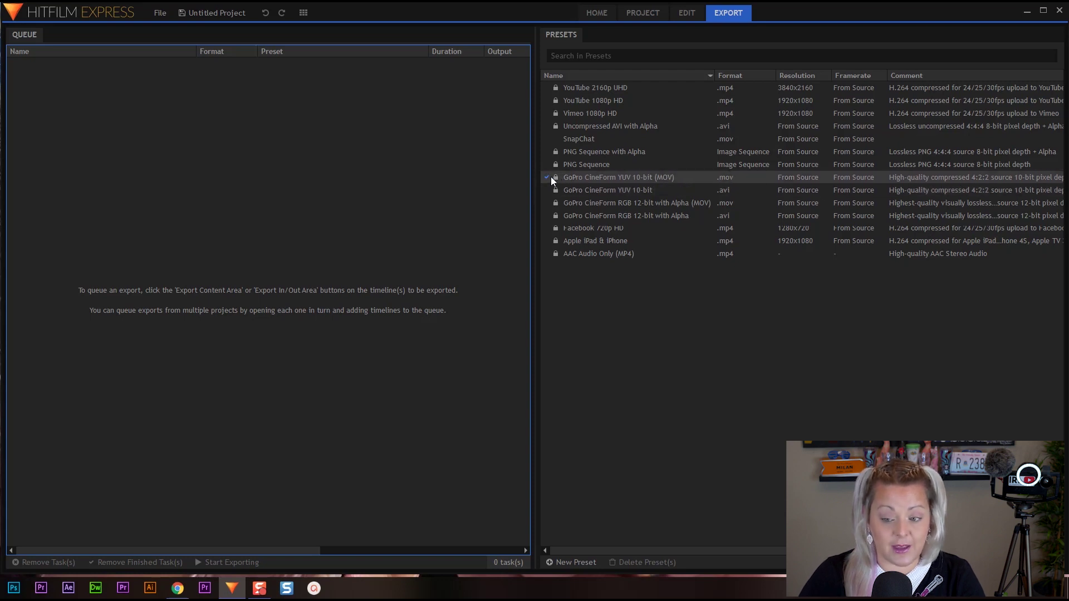
click(679, 14)
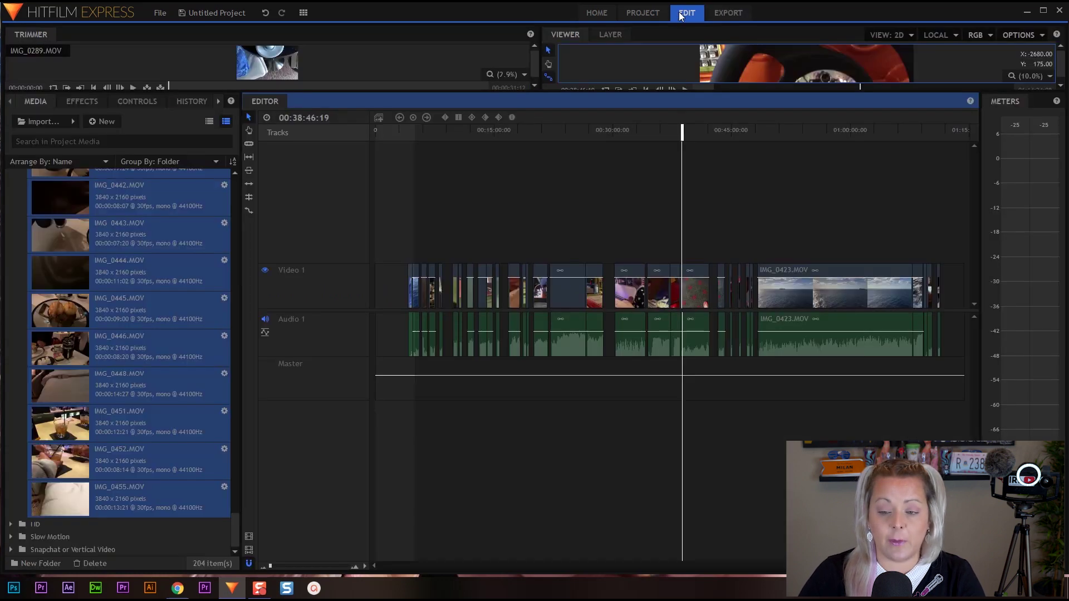
drag(396, 221, 966, 373)
right_click(568, 290)
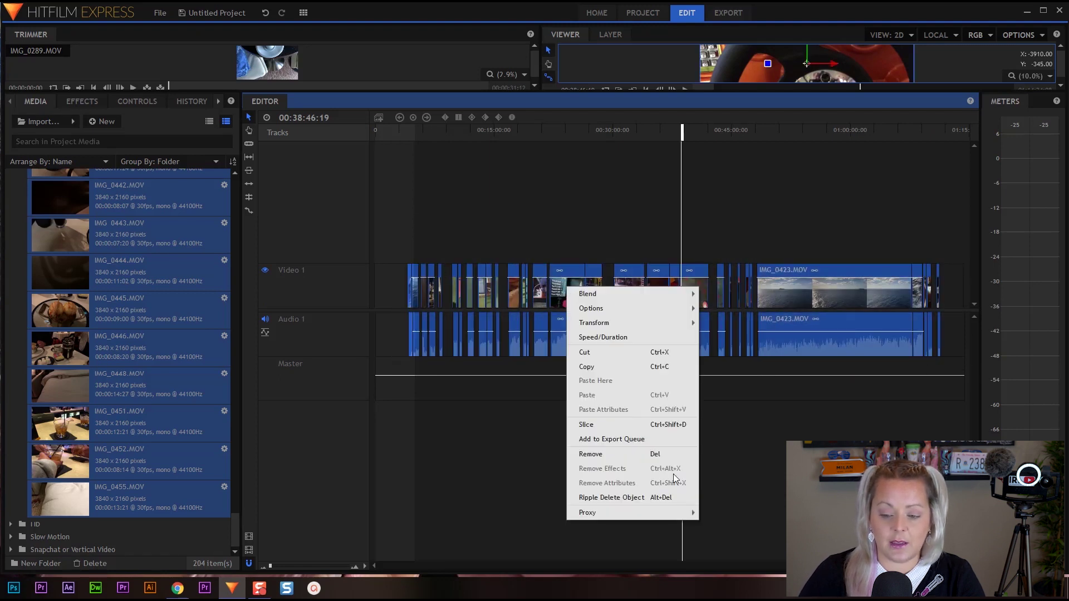
click(610, 439)
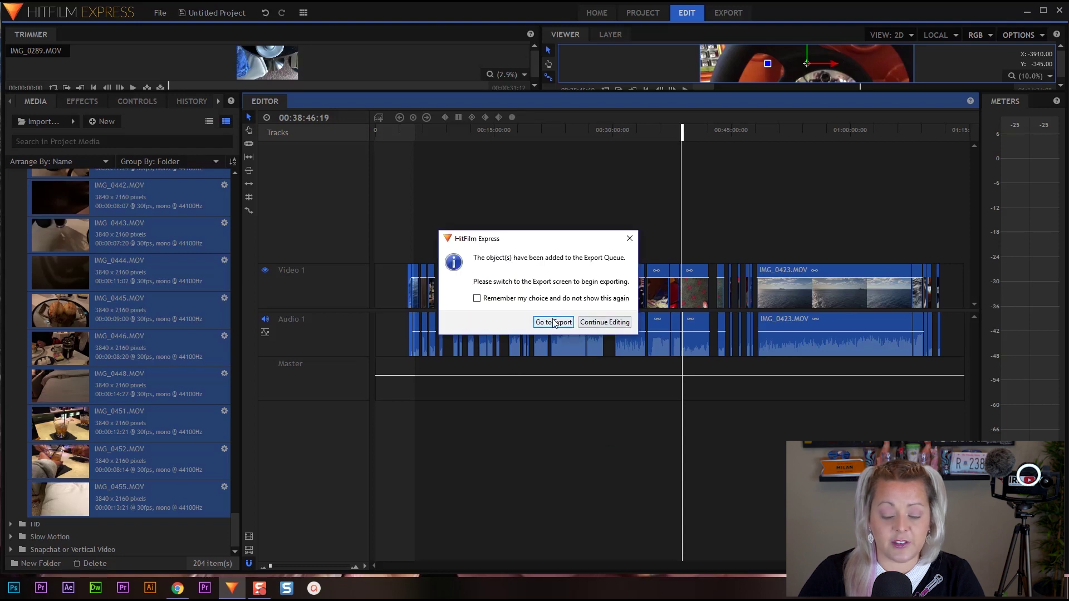
click(553, 323)
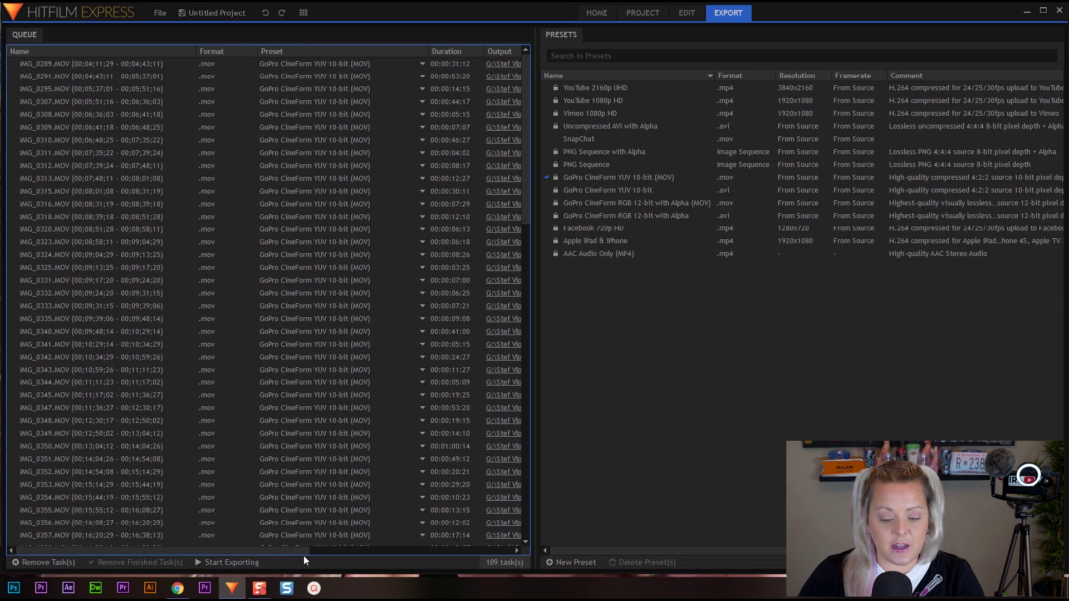
- Select the first task, IMG_0289.MOV, and start exporting the 109-task queue
drag(287, 549, 430, 551)
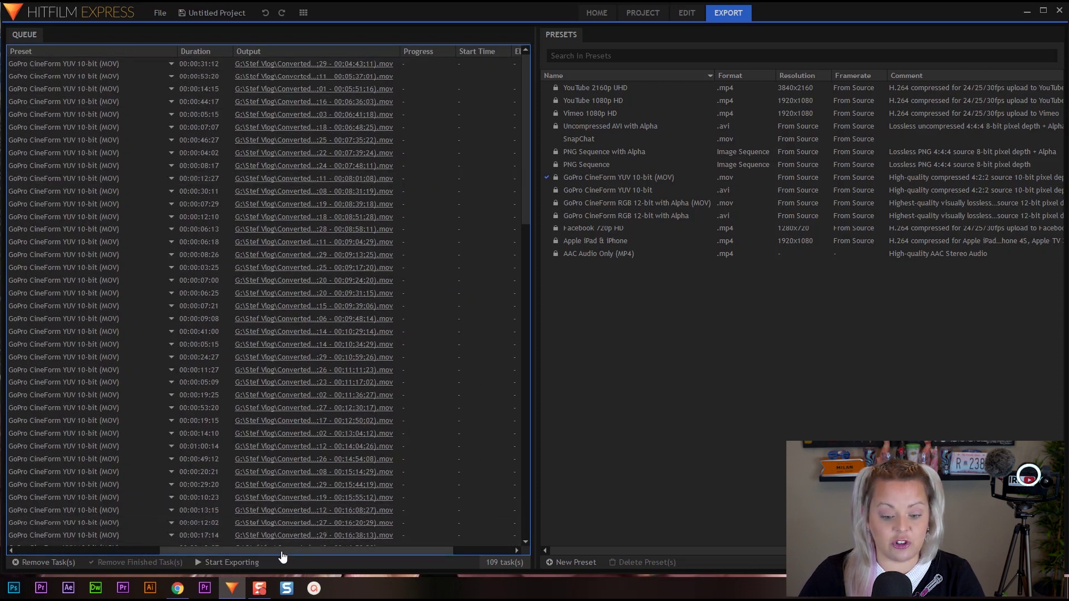
drag(282, 551, 72, 550)
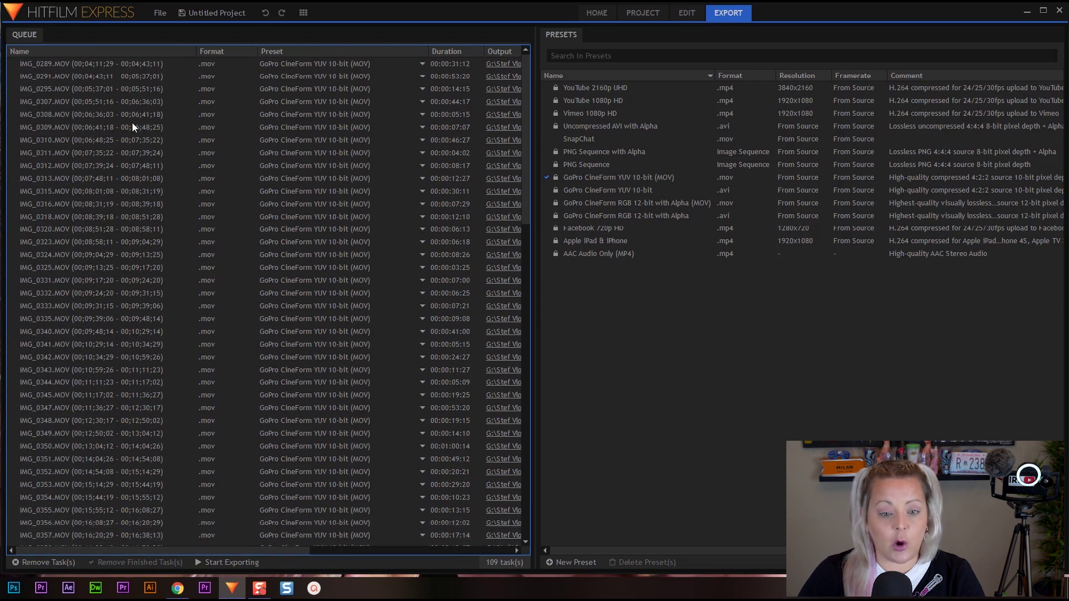
click(114, 64)
click(226, 561)
drag(166, 550, 395, 567)
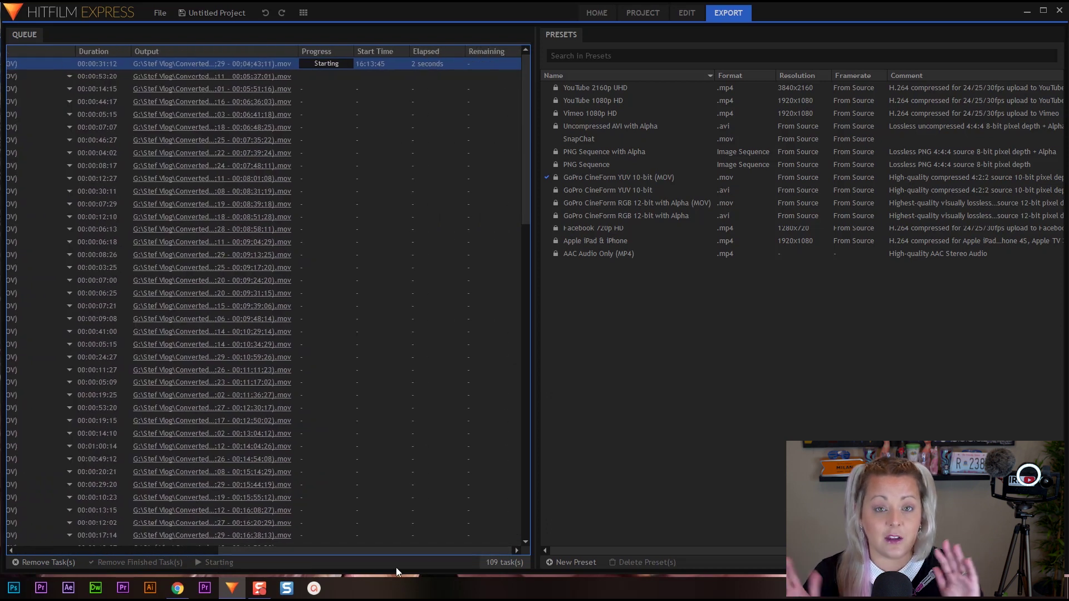